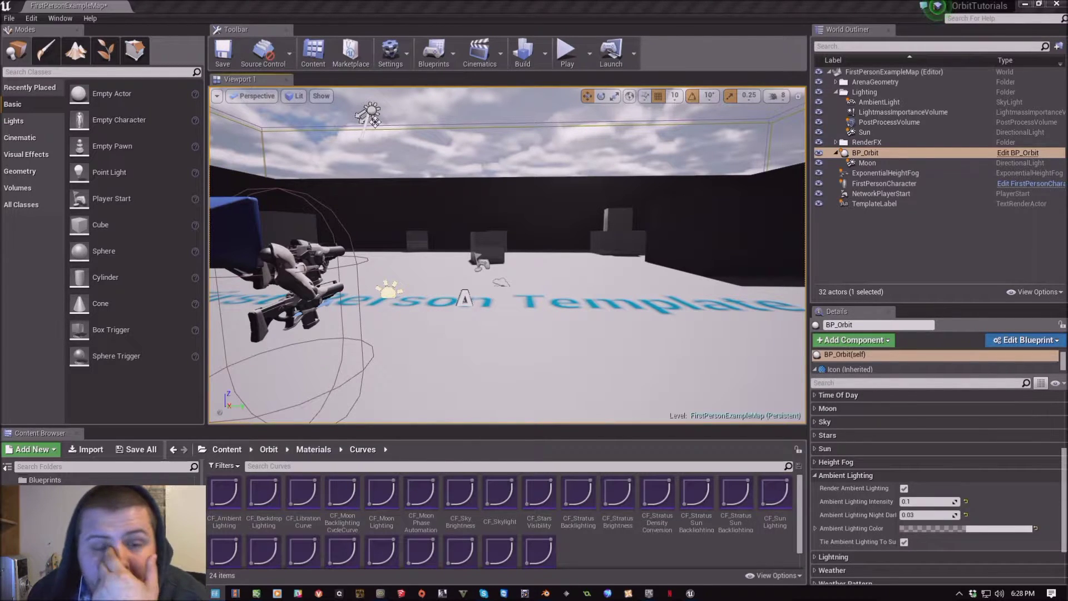
# Enable Force No Precomputed Lighting in the World Settings' Lightmass section.
pyautogui.moveTo(500, 256); pyautogui.dragTo(490, 234, button='right')
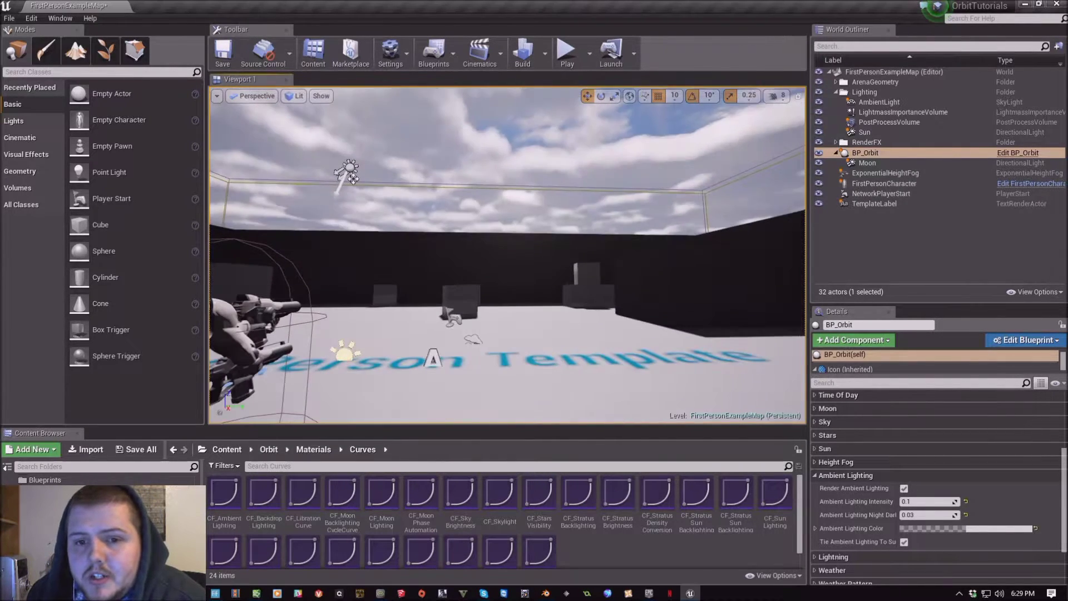
pyautogui.click(390, 51)
pyautogui.click(429, 83)
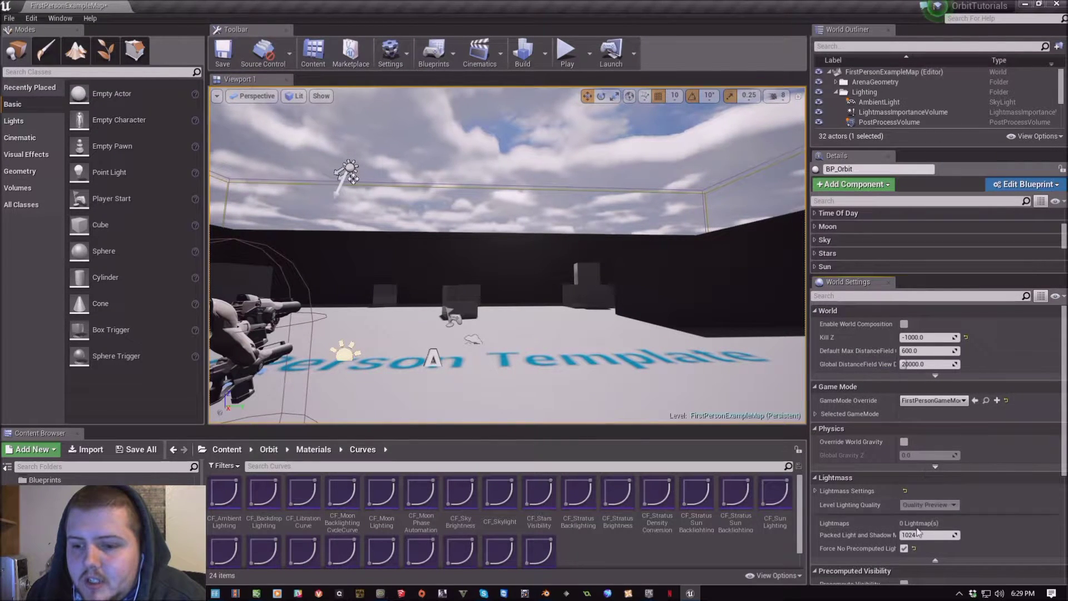
pyautogui.click(903, 548)
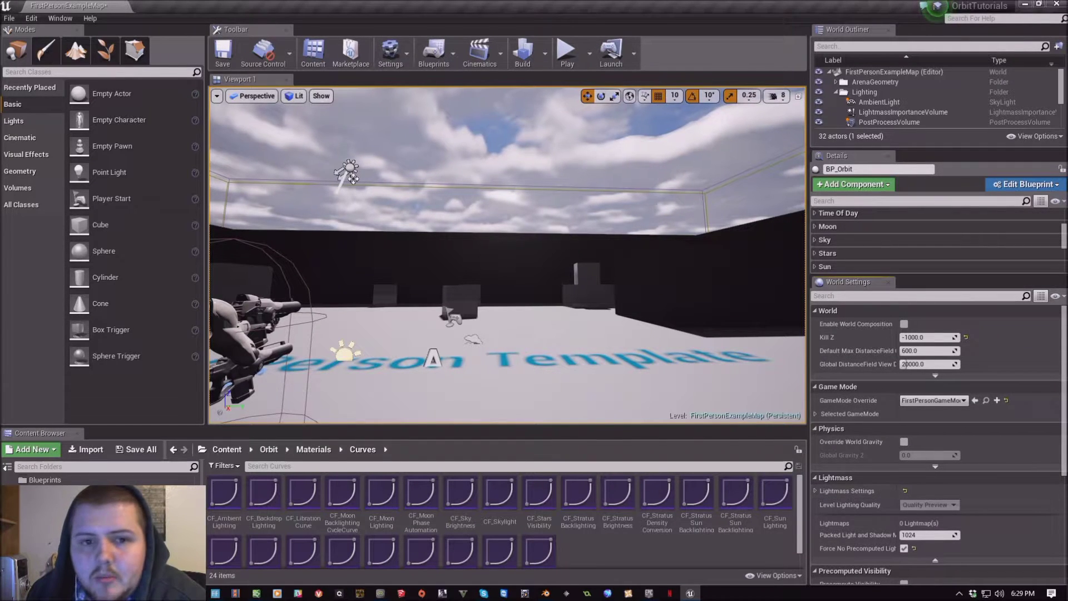
pyautogui.click(396, 60)
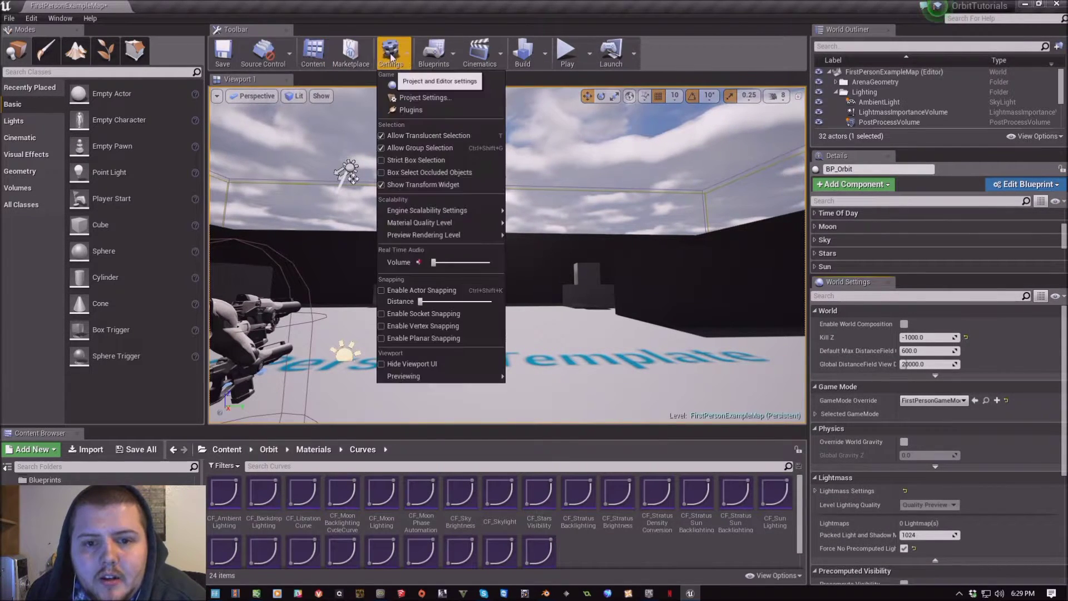
pyautogui.click(421, 85)
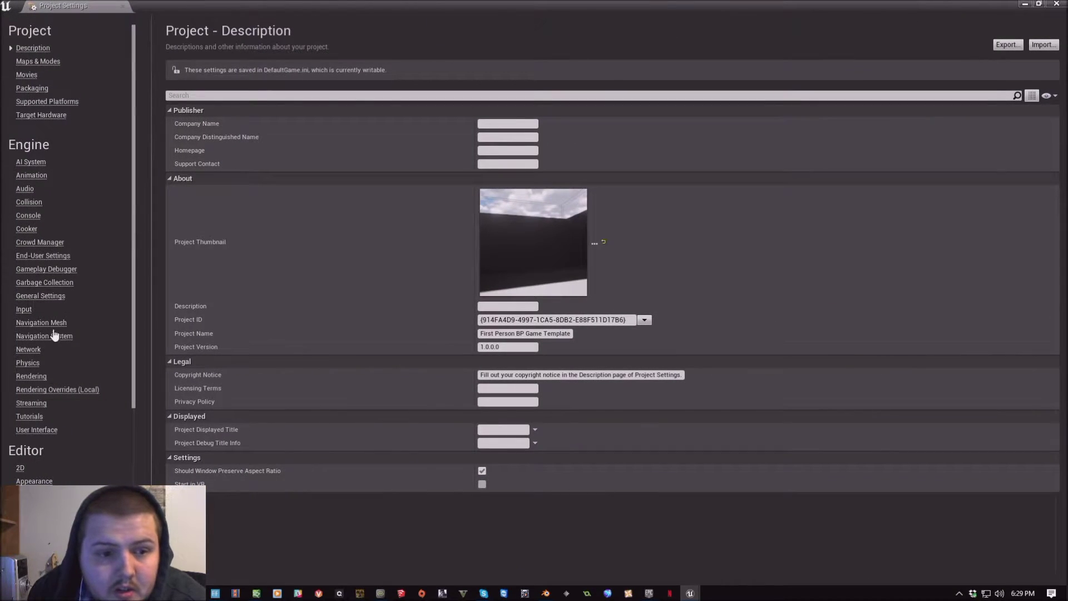
pyautogui.click(34, 376)
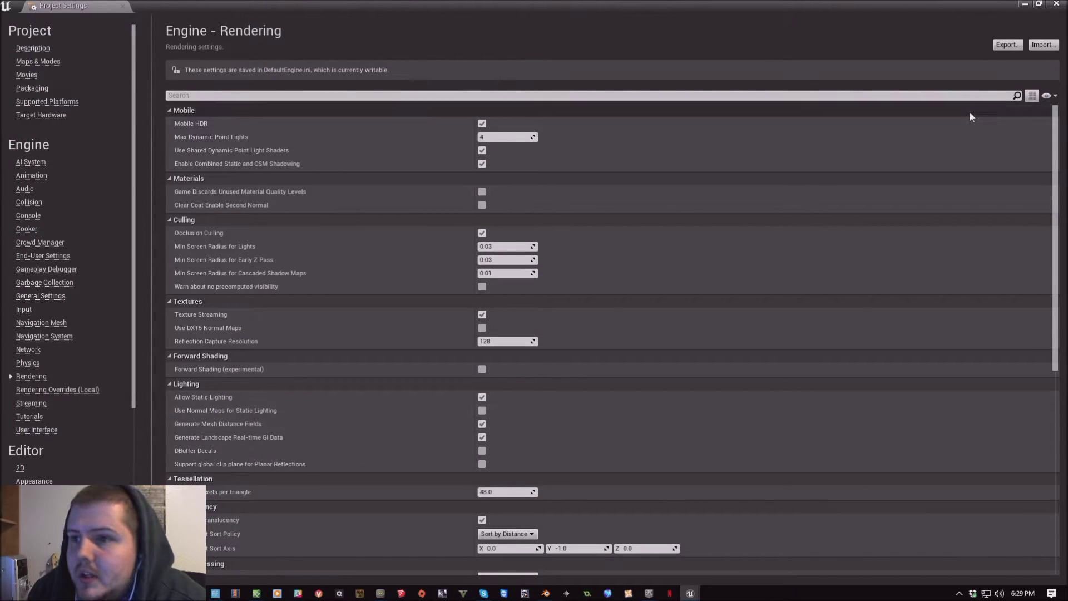
pyautogui.click(1058, 4)
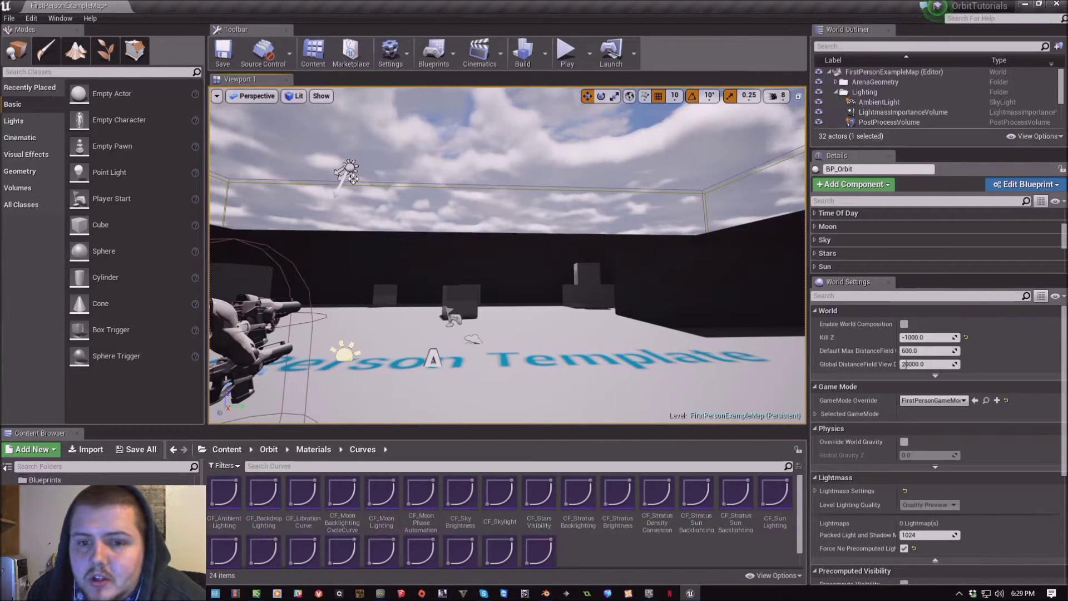
# Close the World Settings panel and collapse BP_Orbit's Ambient Lighting properties.
pyautogui.moveTo(470, 114)
pyautogui.mouseDown(button='right')
pyautogui.moveTo(487, 123)
pyautogui.moveTo(473, 123)
pyautogui.mouseUp(button='right')
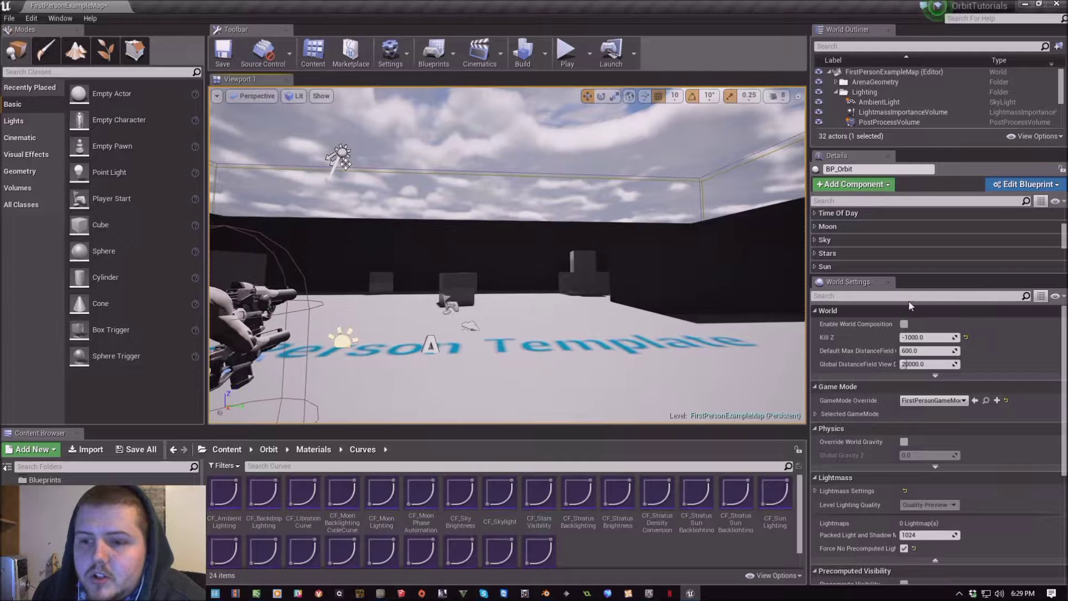
pyautogui.click(890, 282)
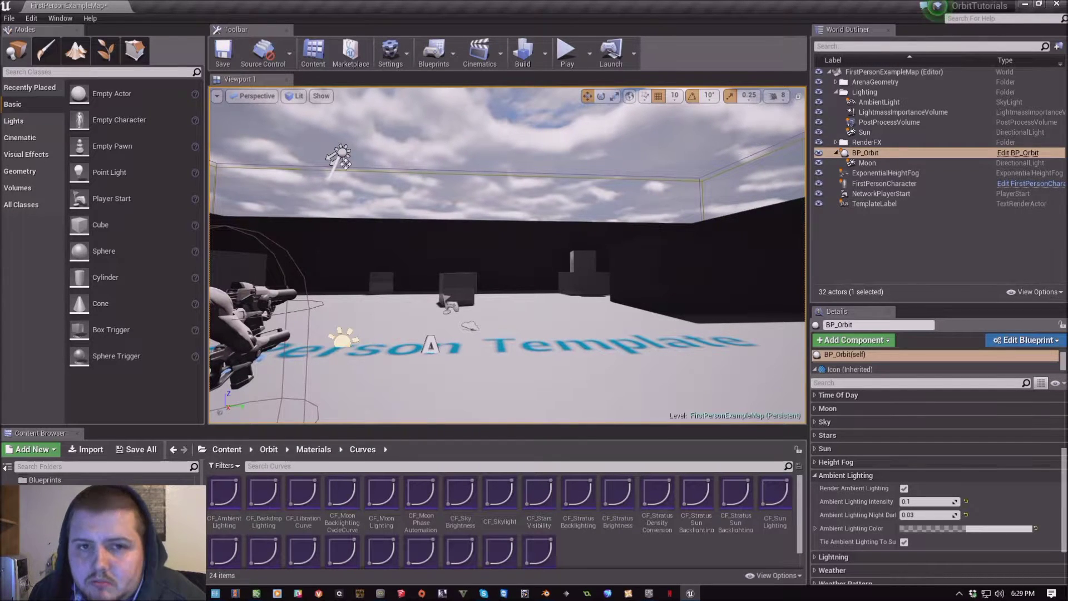
pyautogui.moveTo(506, 256); pyautogui.dragTo(485, 288, button='right')
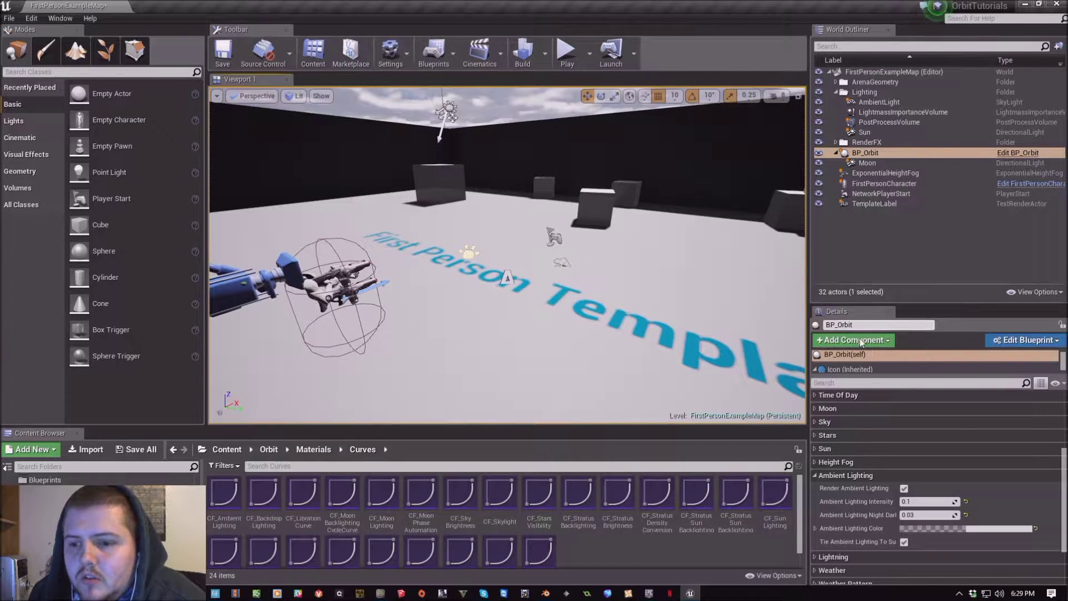
pyautogui.click(843, 475)
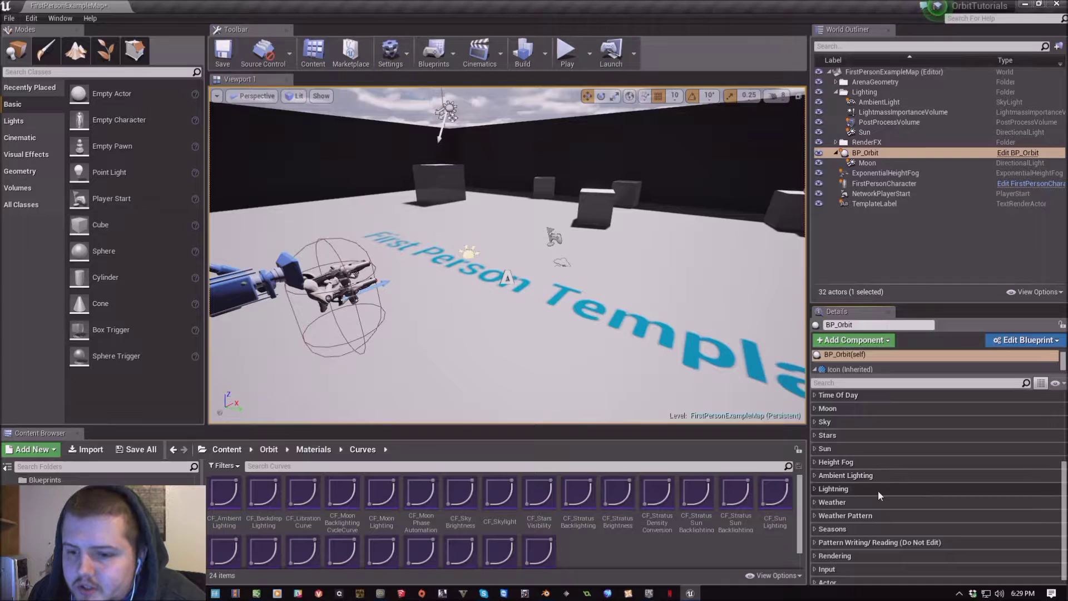
pyautogui.scroll(-1, 877, 489)
pyautogui.moveTo(501, 256); pyautogui.dragTo(467, 203, button='right')
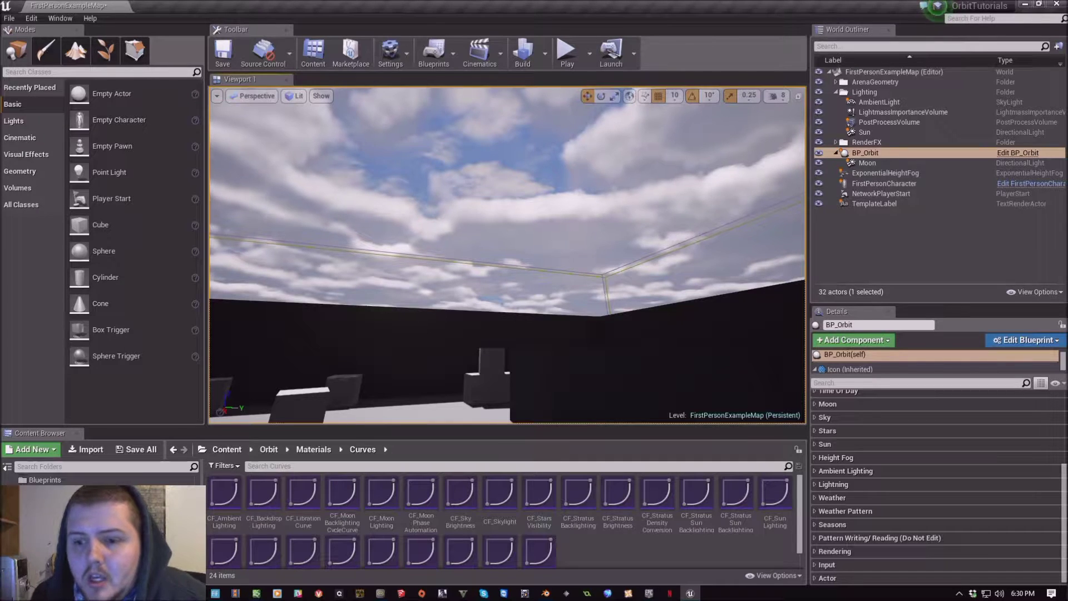
# Expand and collapse the Pattern Writing/Reading and Weather Pattern categories.
pyautogui.click(870, 537)
pyautogui.click(871, 538)
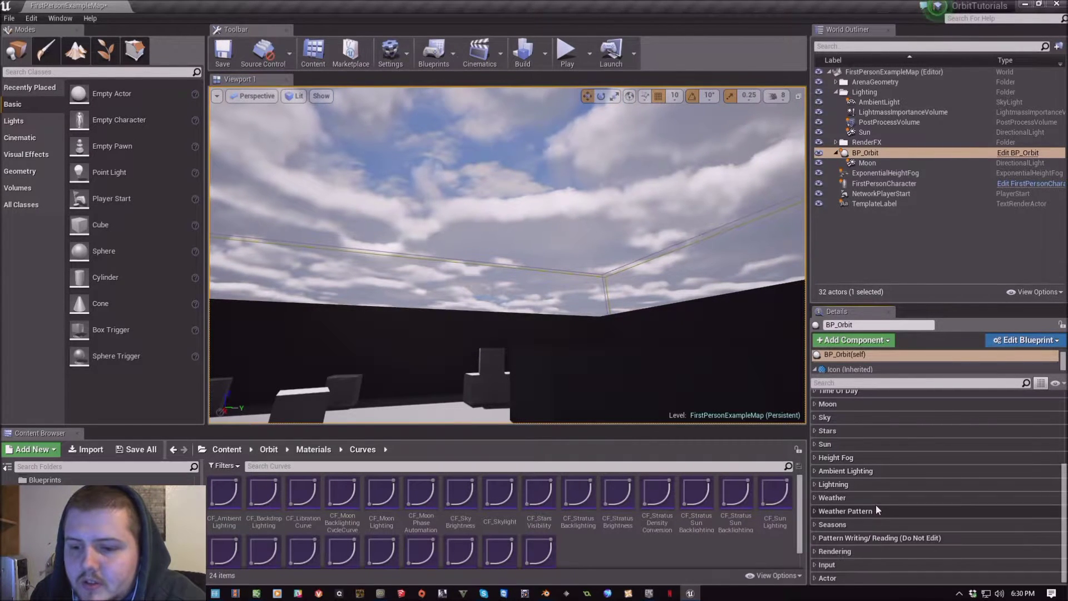
pyautogui.click(874, 509)
pyautogui.moveTo(556, 233); pyautogui.dragTo(568, 273, button='right')
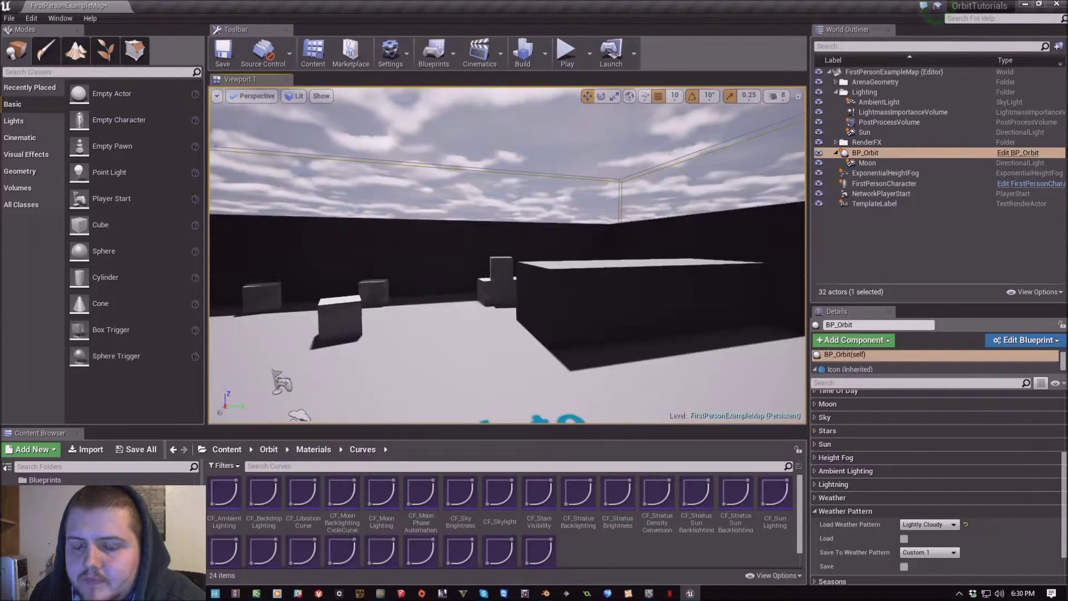
pyautogui.click(861, 509)
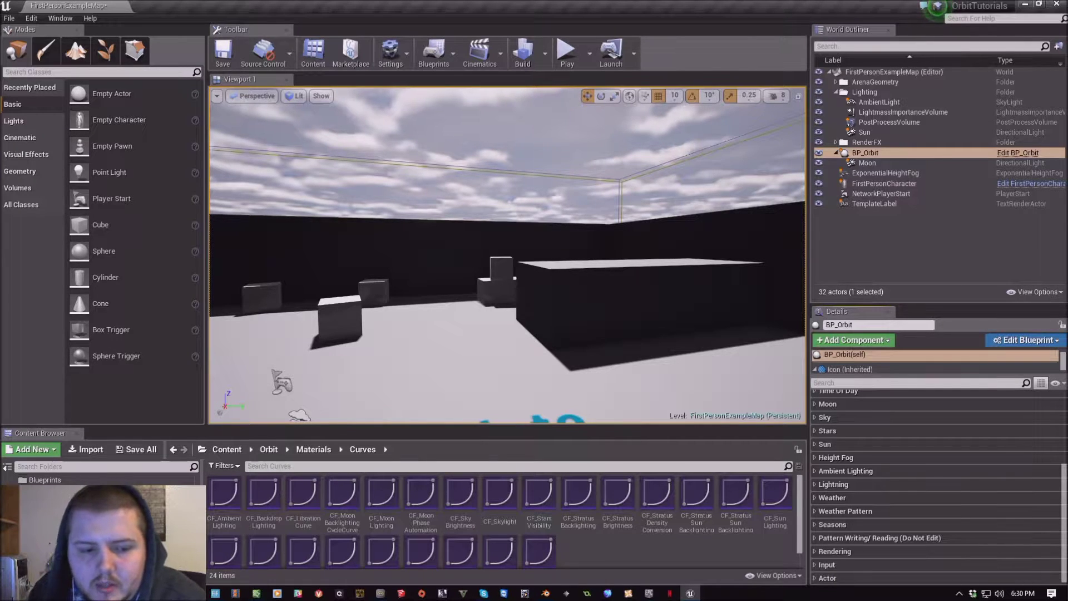
# Open Orbit > Particles, place PS_RainDrop in the level, then delete it.
pyautogui.click(313, 449)
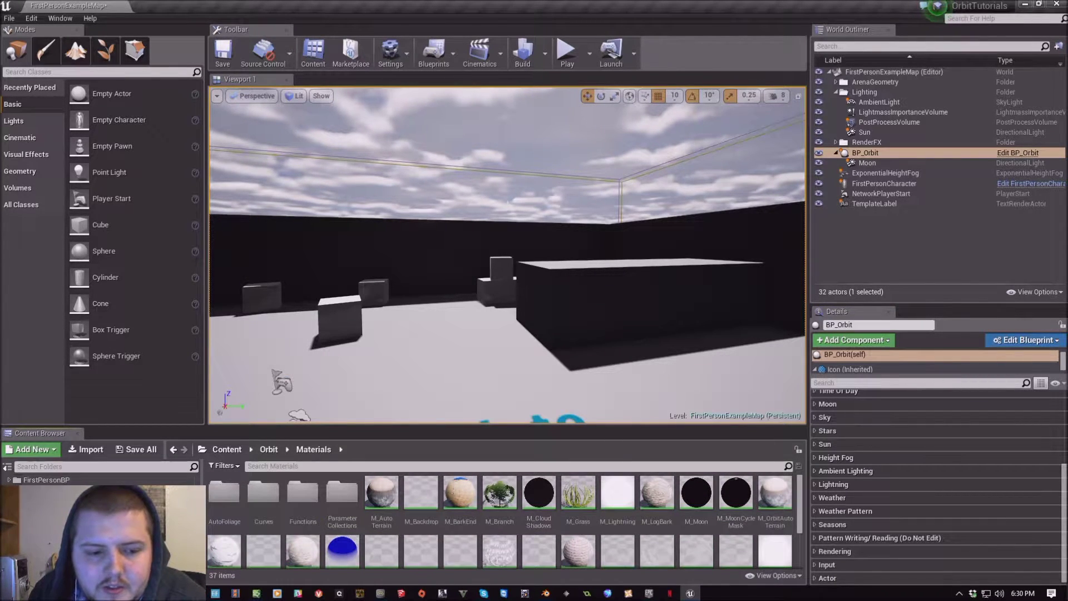
pyautogui.moveTo(334, 390); pyautogui.dragTo(423, 379)
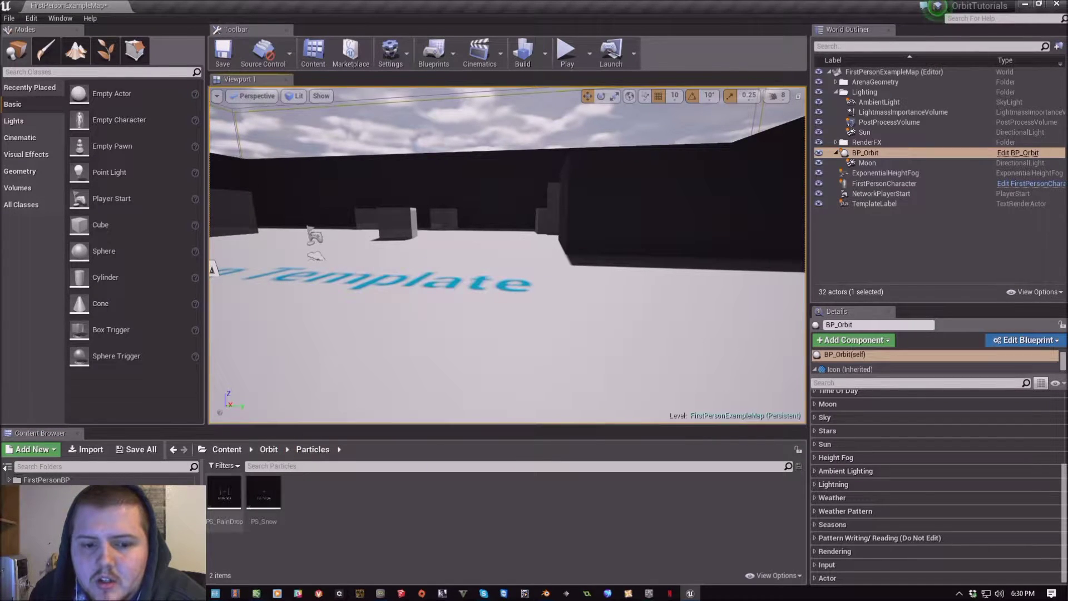
pyautogui.click(225, 492)
pyautogui.moveTo(225, 492); pyautogui.dragTo(512, 358)
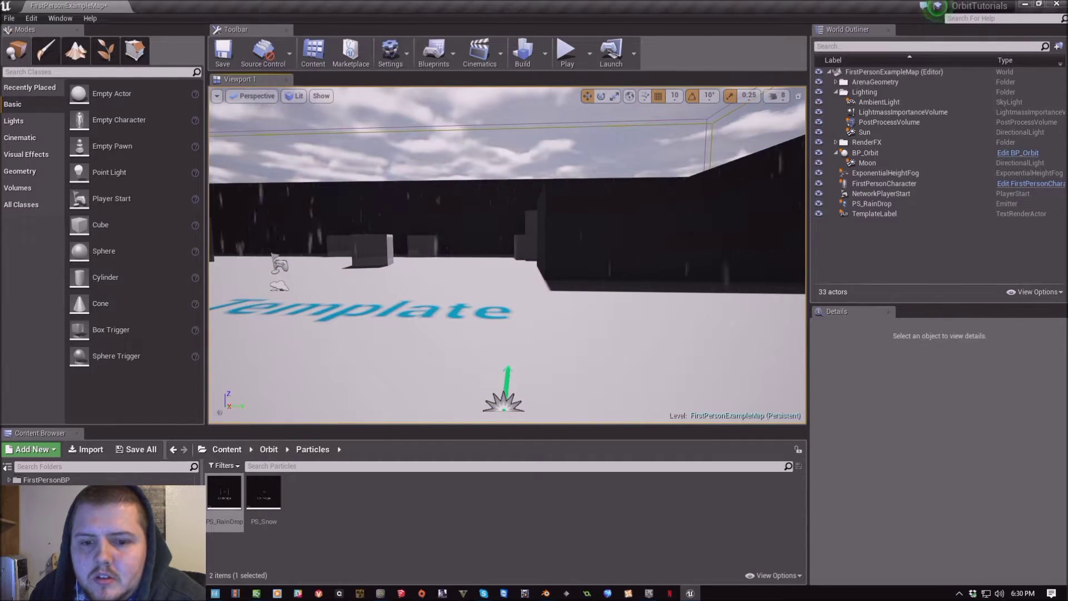
pyautogui.press('Delete')
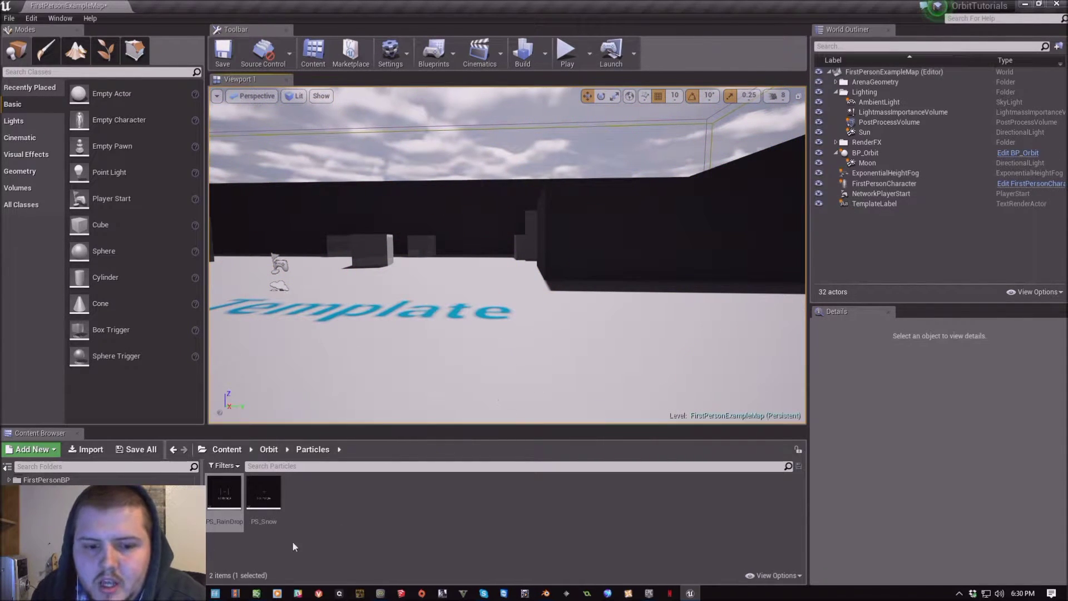
# Place PS_Snow in the level, watch the snow, and select the emitter.
pyautogui.click(263, 492)
pyautogui.moveTo(264, 492); pyautogui.dragTo(512, 389)
pyautogui.click(508, 398)
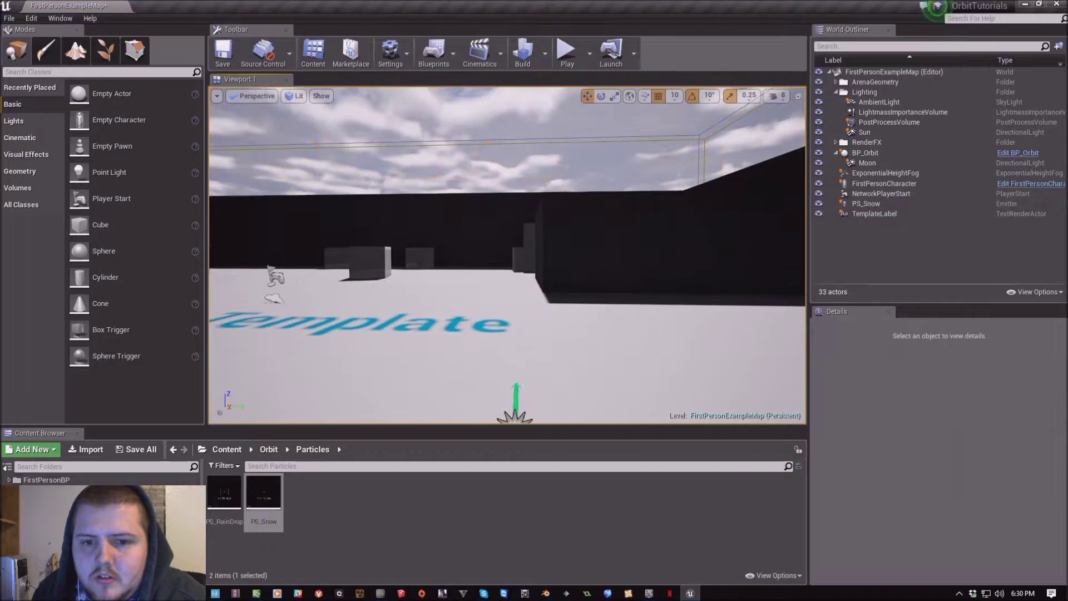
pyautogui.moveTo(508, 398); pyautogui.dragTo(507, 301, button='right')
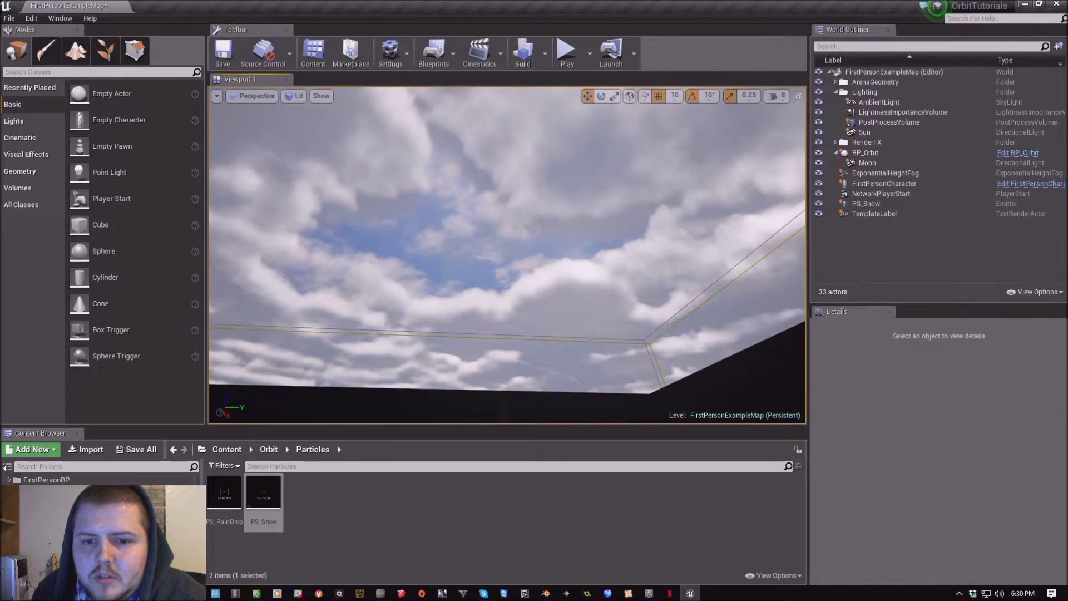
pyautogui.moveTo(508, 300); pyautogui.dragTo(508, 323, button='right')
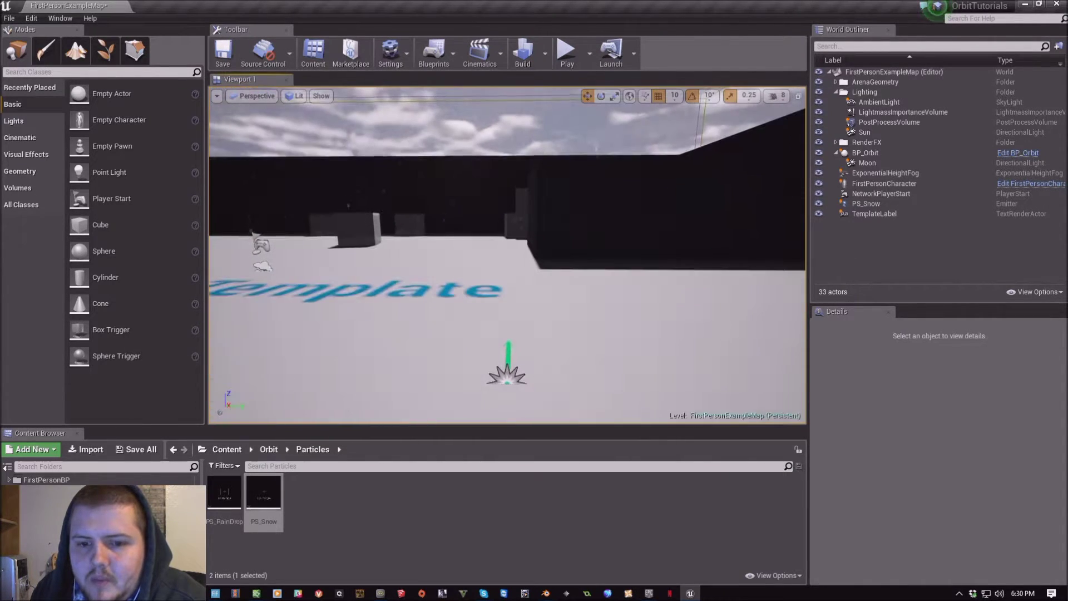
pyautogui.click(506, 370)
# Delete the snow emitter, select BigWall2, and browse to its CubeMaterial asset.
pyautogui.press('Delete')
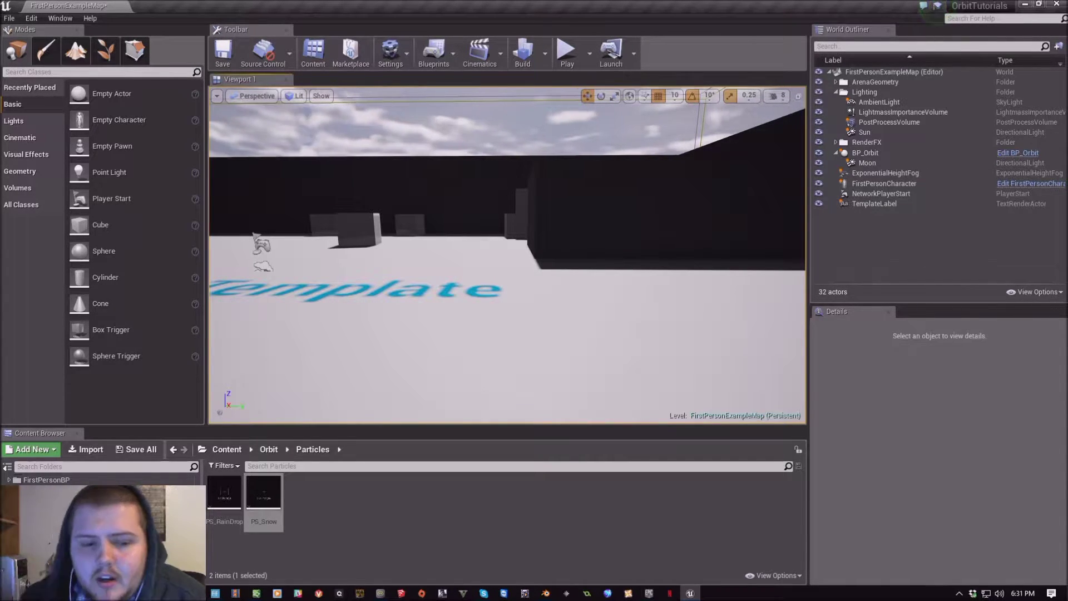
pyautogui.moveTo(507, 255)
pyautogui.mouseDown(button='right')
pyautogui.moveTo(499, 276)
pyautogui.moveTo(487, 248)
pyautogui.mouseUp(button='right')
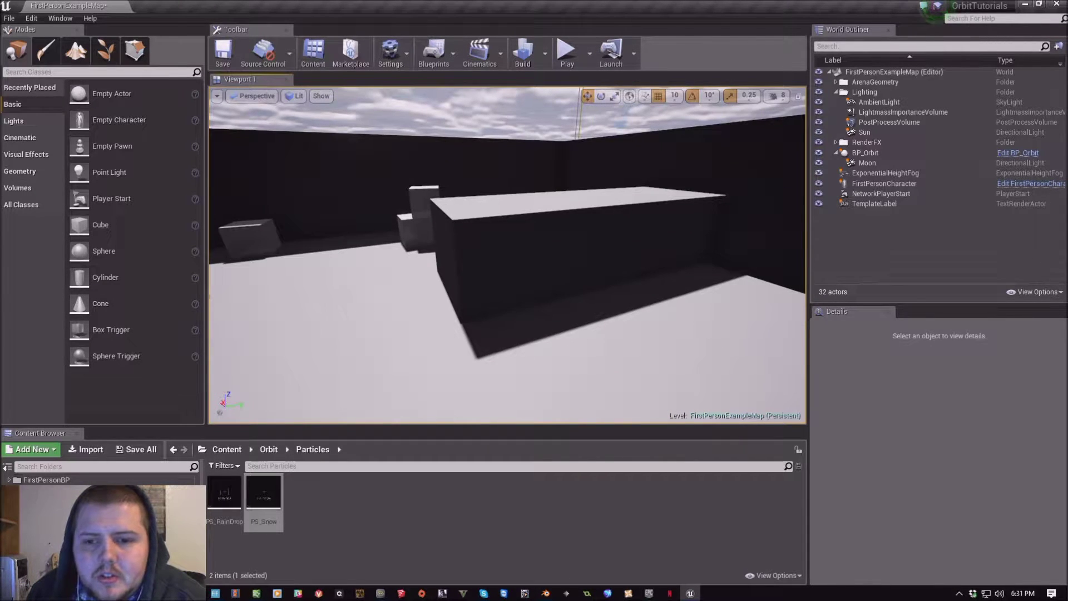
pyautogui.click(556, 261)
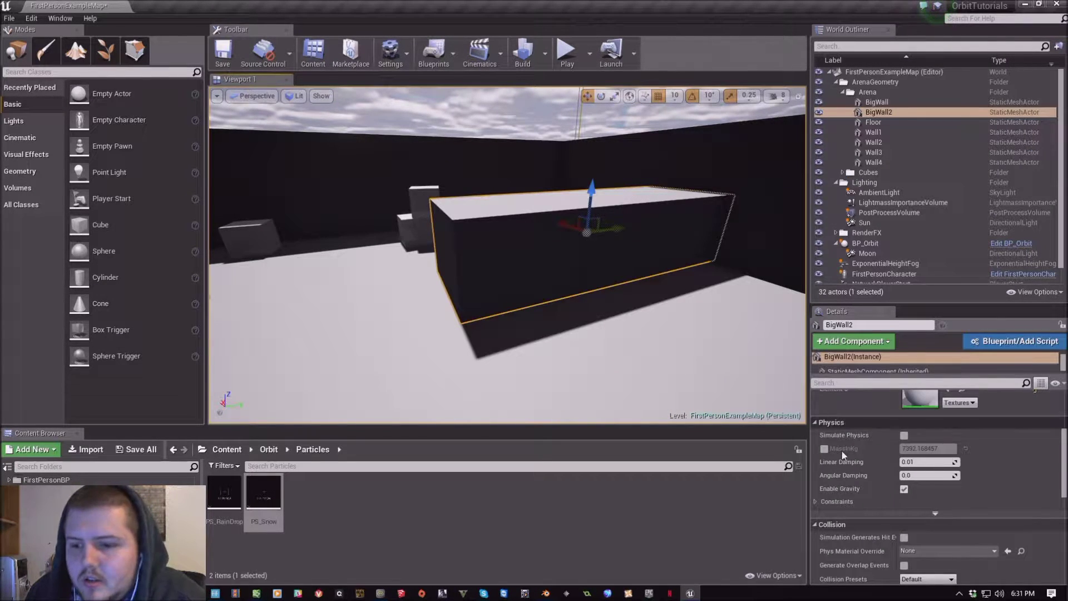
pyautogui.scroll(-3, 842, 451)
pyautogui.scroll(1, 887, 529)
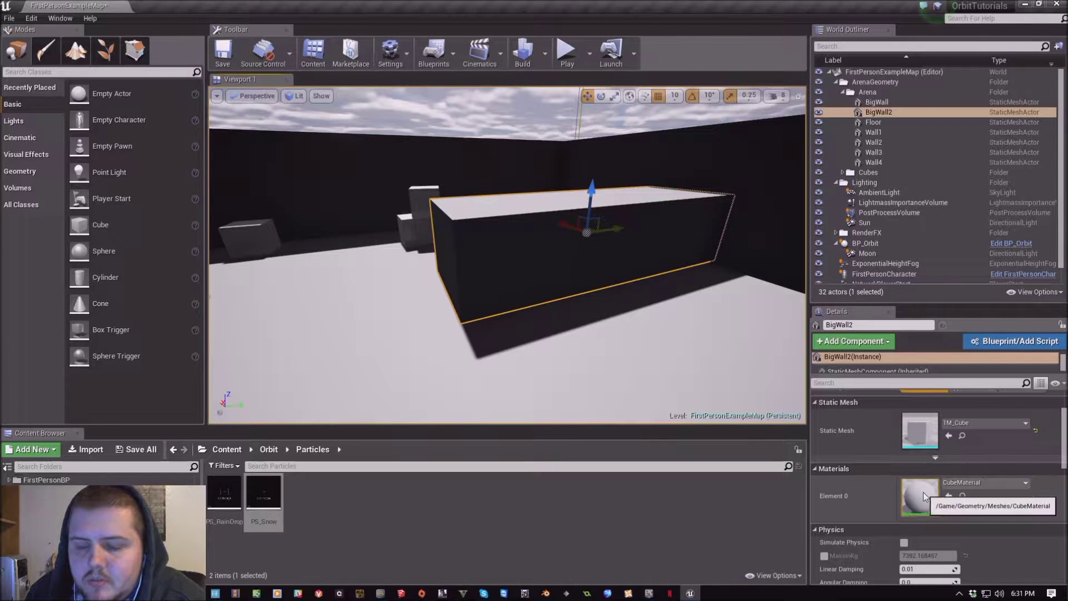
pyautogui.click(962, 496)
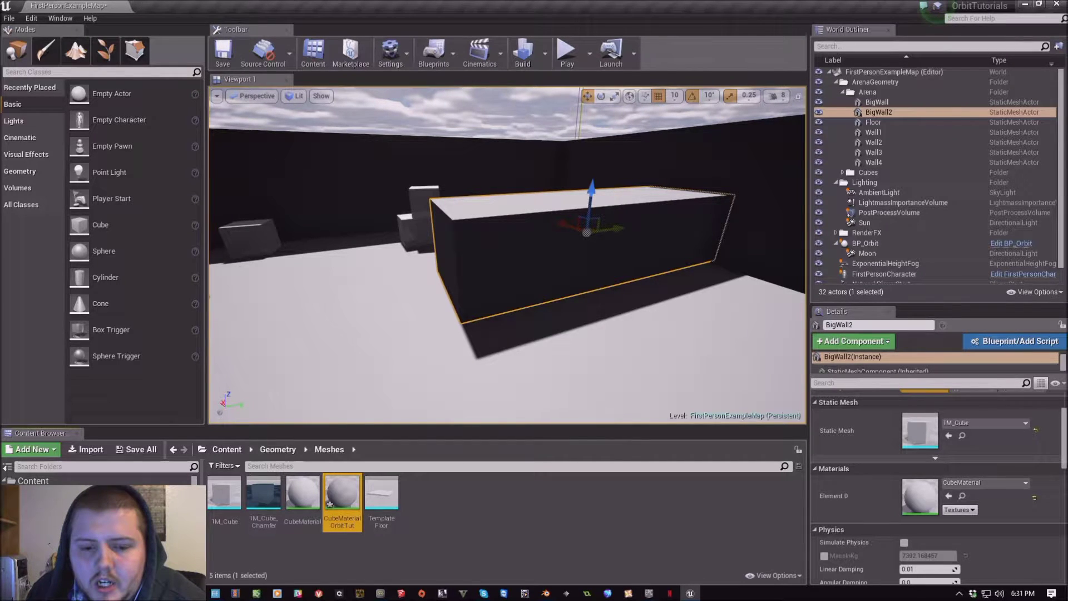
# Open CubeMaterialOrbitTut, move the grey and 0.7 constants aside, and search nodes for MF_.
pyautogui.doubleClick(342, 495)
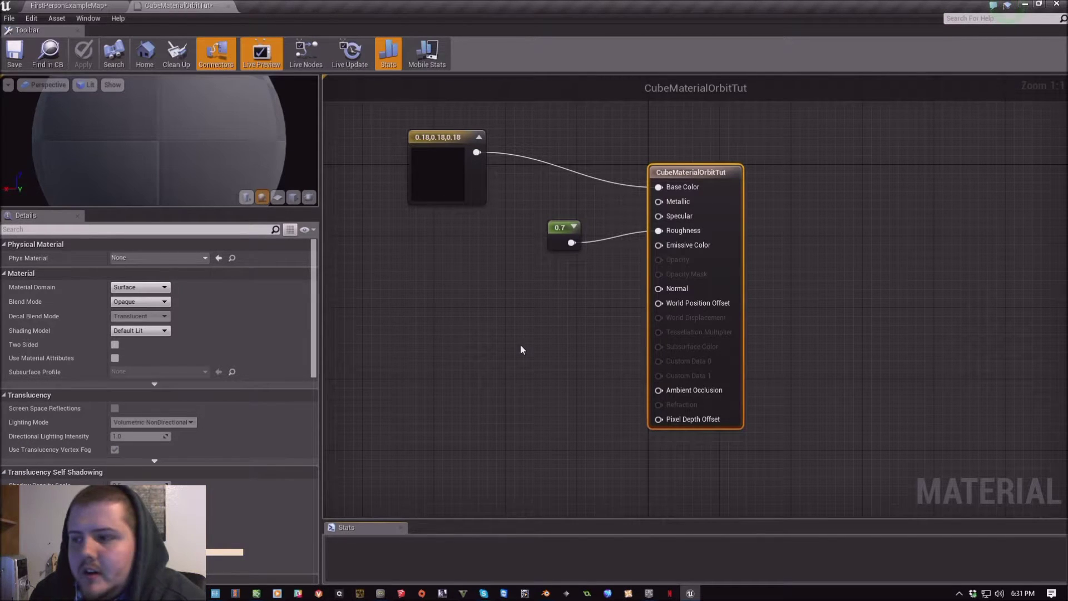
pyautogui.moveTo(548, 221); pyautogui.dragTo(405, 254)
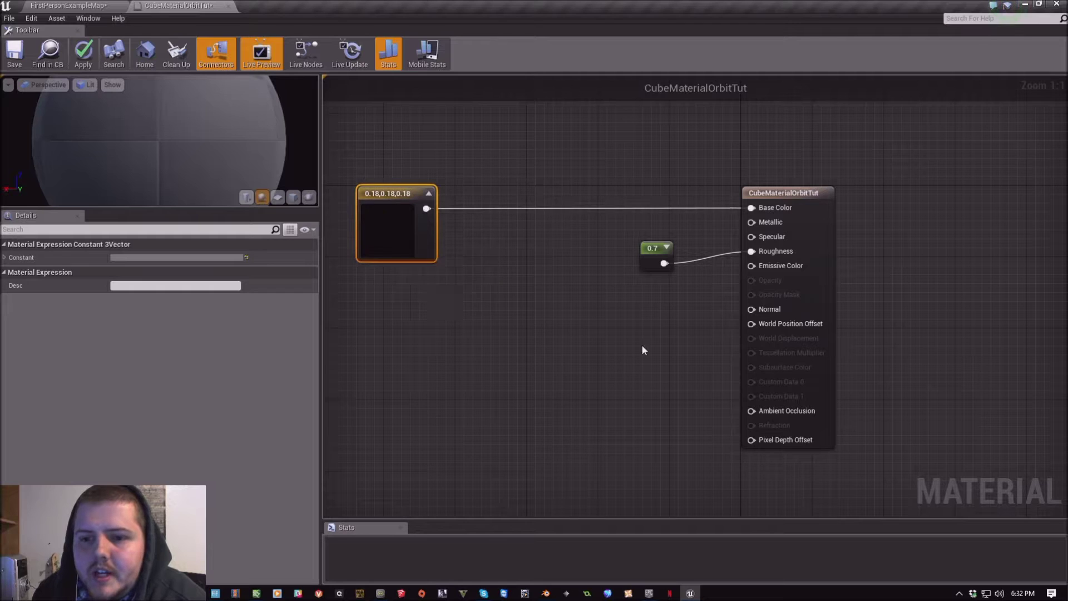
pyautogui.moveTo(650, 266); pyautogui.dragTo(656, 451)
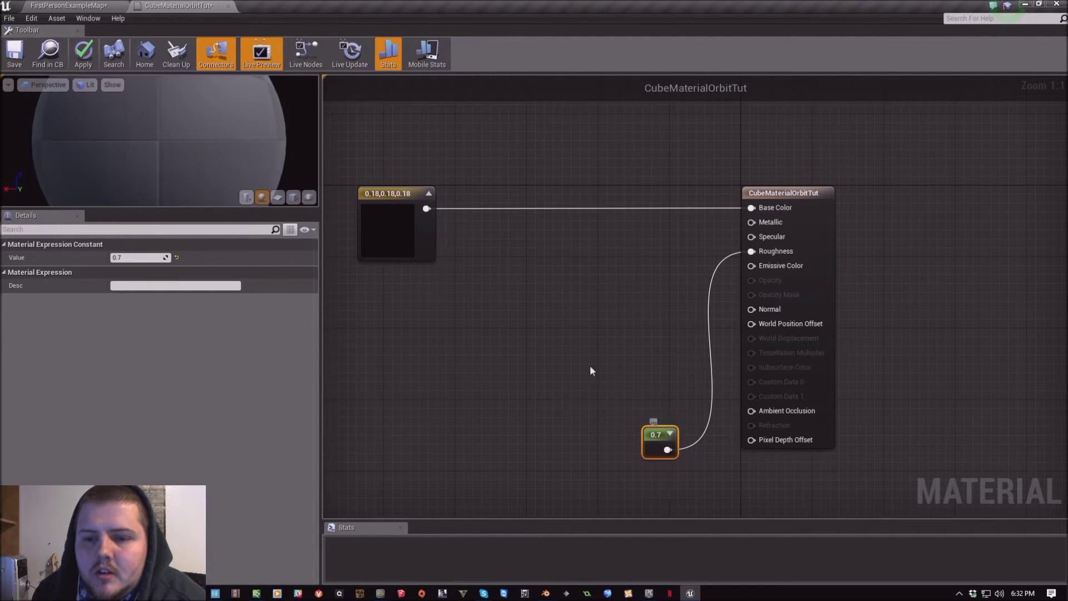
pyautogui.rightClick(582, 273)
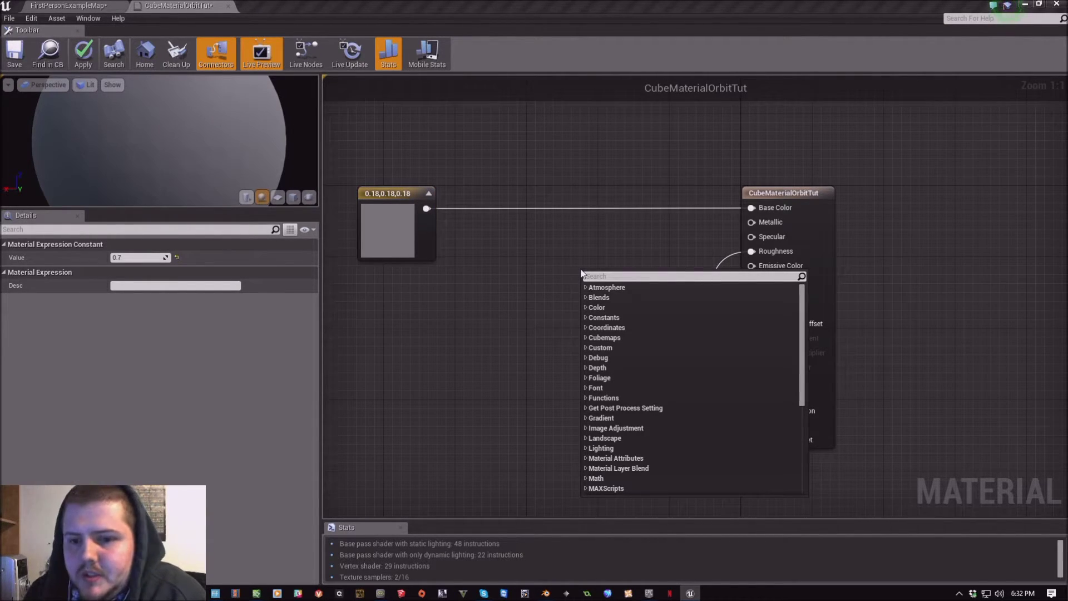
pyautogui.write('MF_')
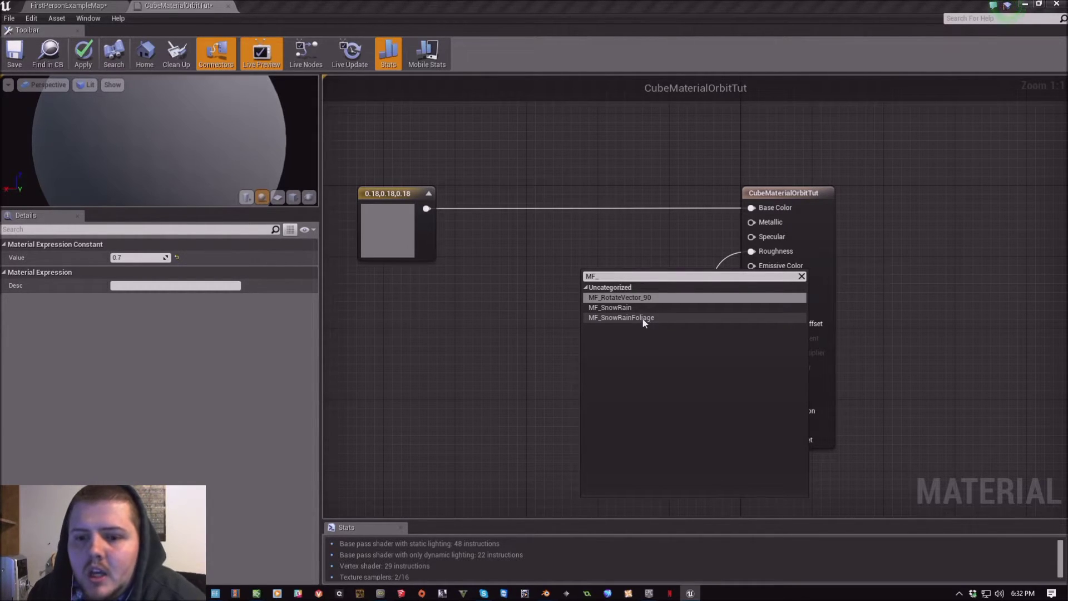
# Add MF_SnowRain, feed the grey colour into Diff, and connect Diff to Base Color.
pyautogui.click(614, 307)
pyautogui.moveTo(648, 282); pyautogui.dragTo(629, 199)
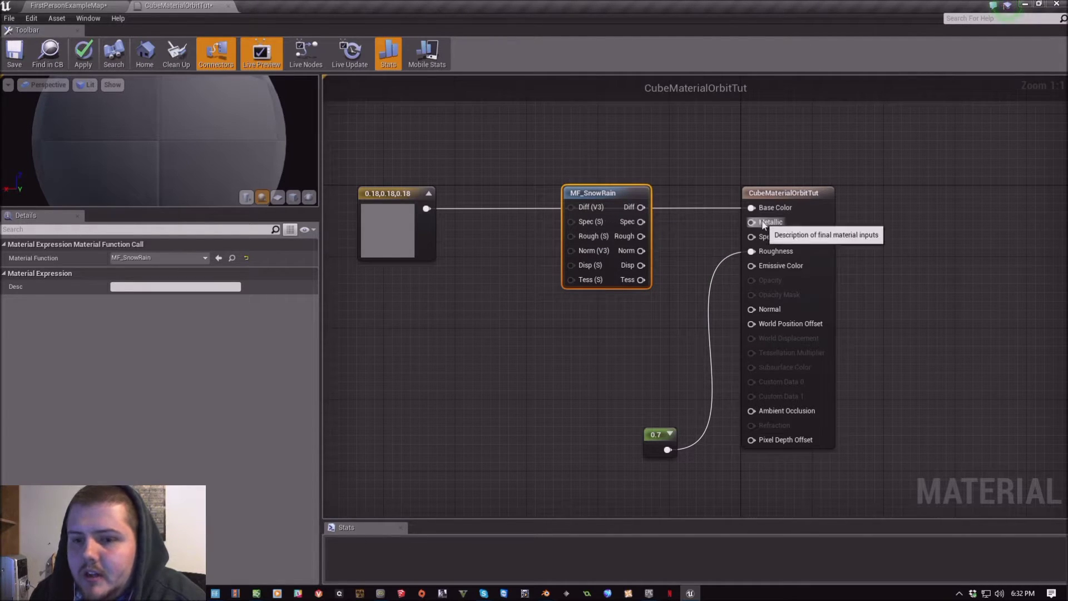
pyautogui.keyDown('ctrl'); pyautogui.moveTo(751, 208); pyautogui.dragTo(574, 205); pyautogui.keyUp('ctrl')
pyautogui.moveTo(639, 207); pyautogui.dragTo(750, 208)
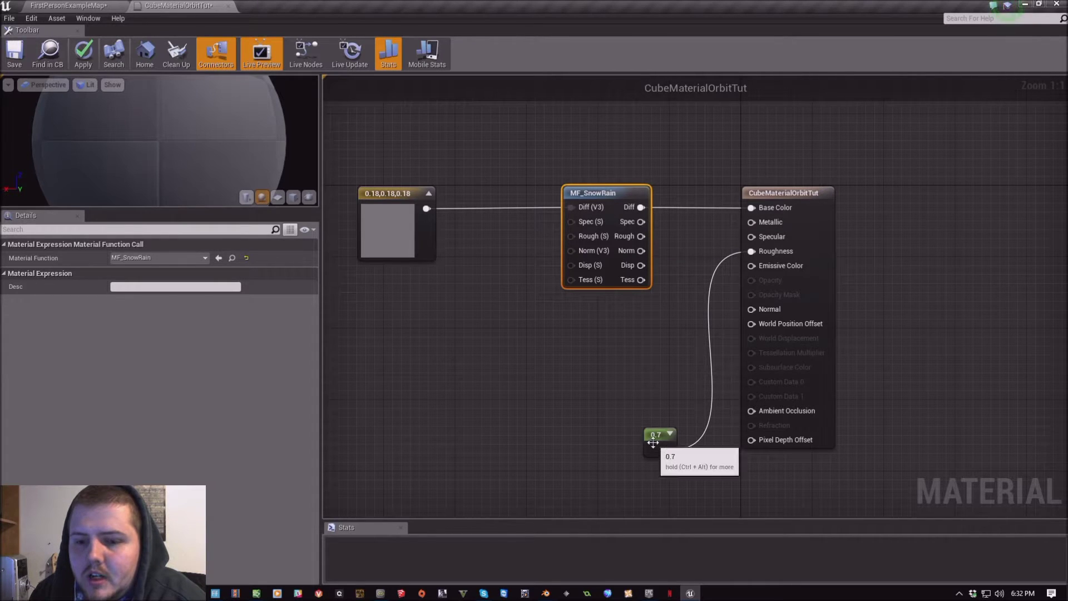
# Feed the 0.7 constant into Rough, and connect Rough to Roughness and Spec to Specular.
pyautogui.moveTo(663, 448); pyautogui.dragTo(571, 236)
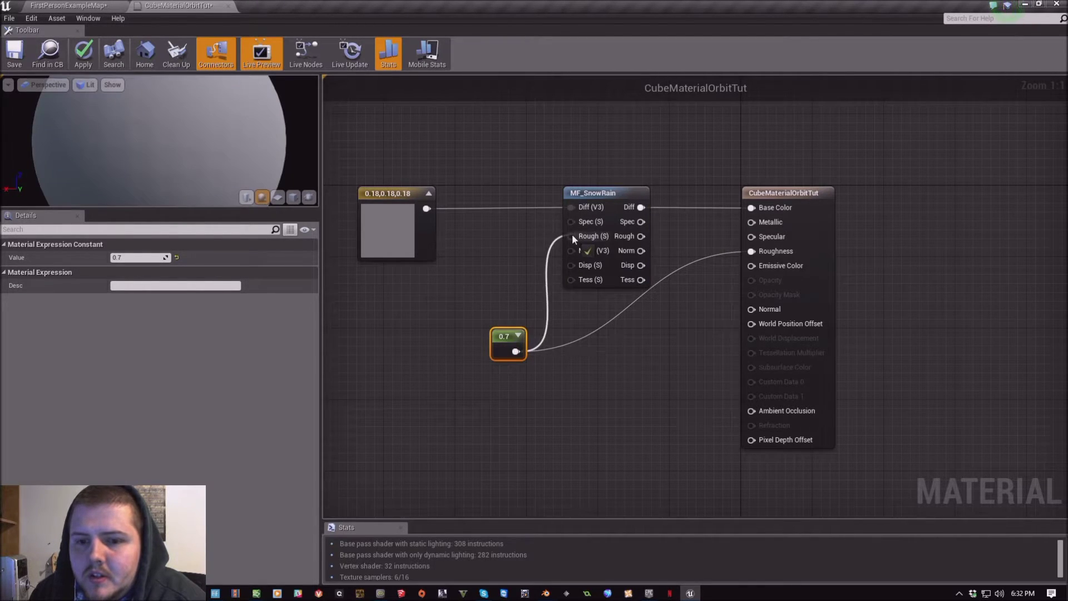
pyautogui.moveTo(641, 236); pyautogui.dragTo(751, 251)
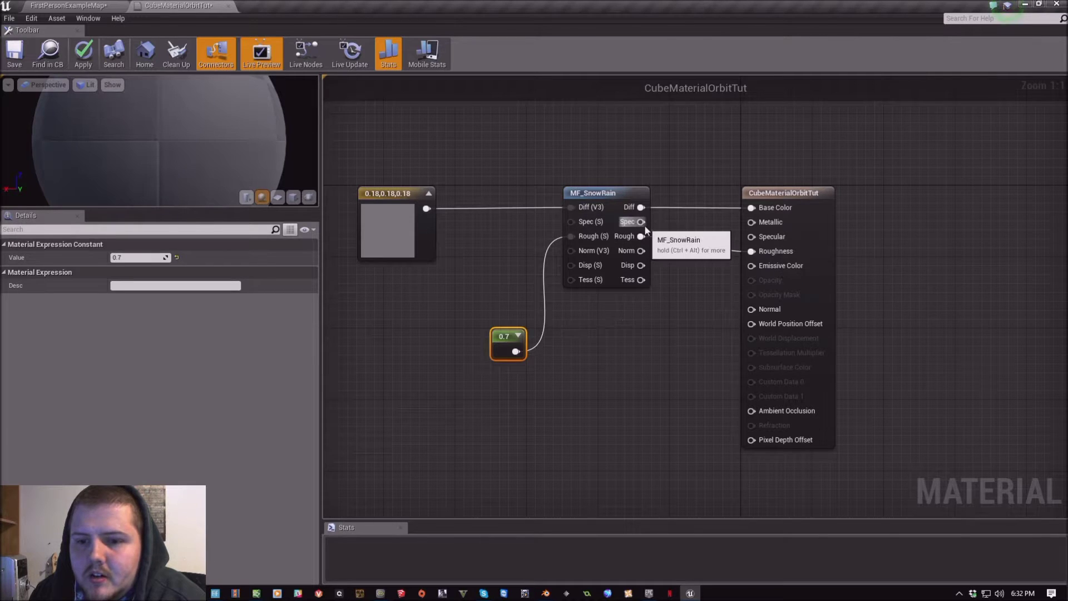
pyautogui.moveTo(641, 221); pyautogui.dragTo(767, 239)
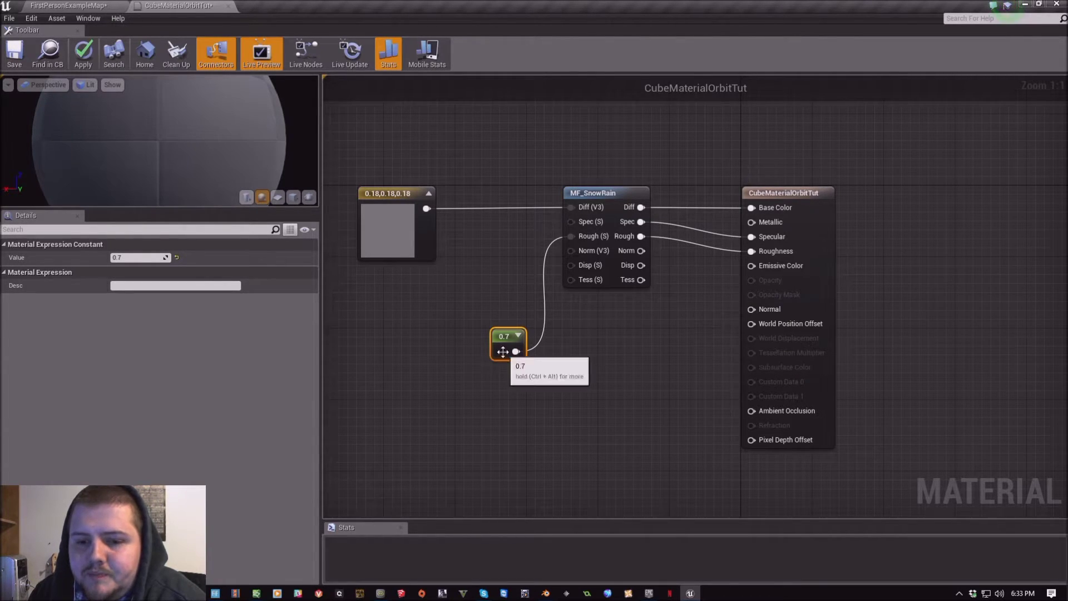
pyautogui.moveTo(506, 348); pyautogui.dragTo(480, 241)
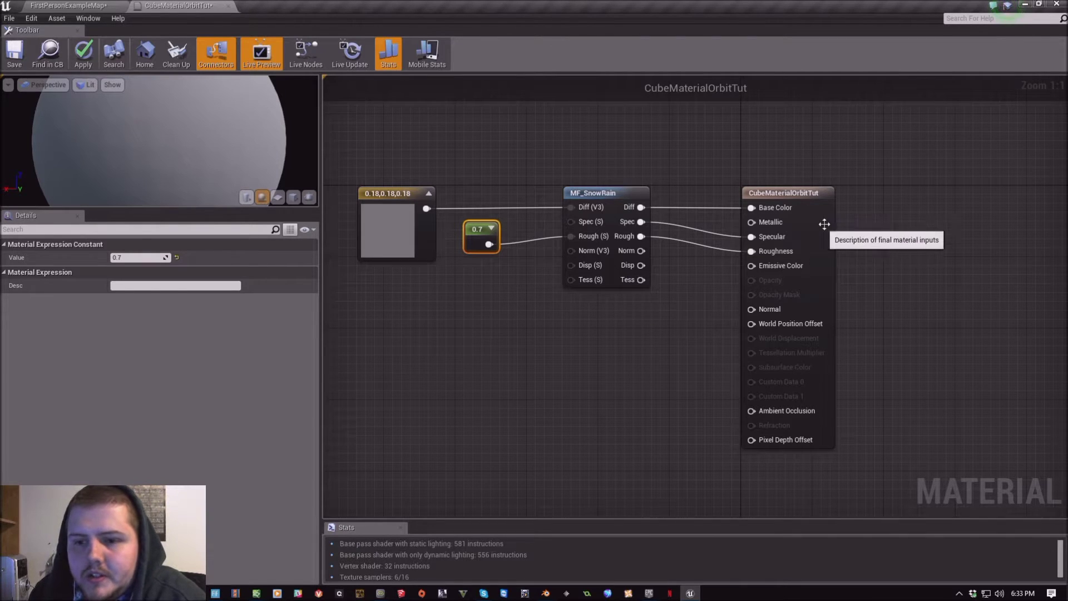
# Set the material's Tessellation Mode to PN Triangles with Crack Free Displacement enabled.
pyautogui.click(804, 236)
pyautogui.scroll(-15, 204, 448)
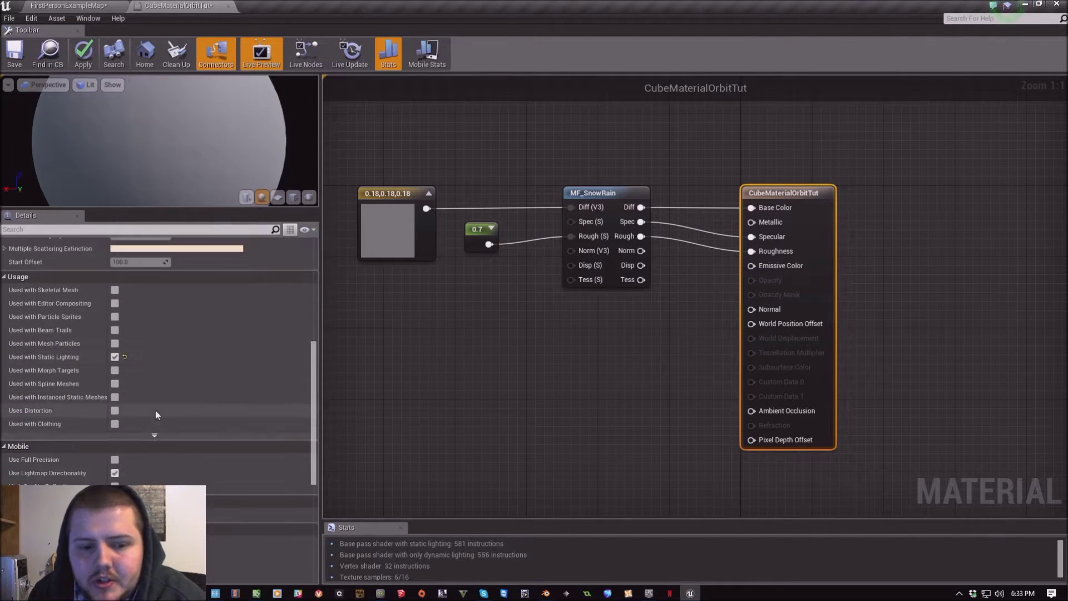
pyautogui.click(150, 470)
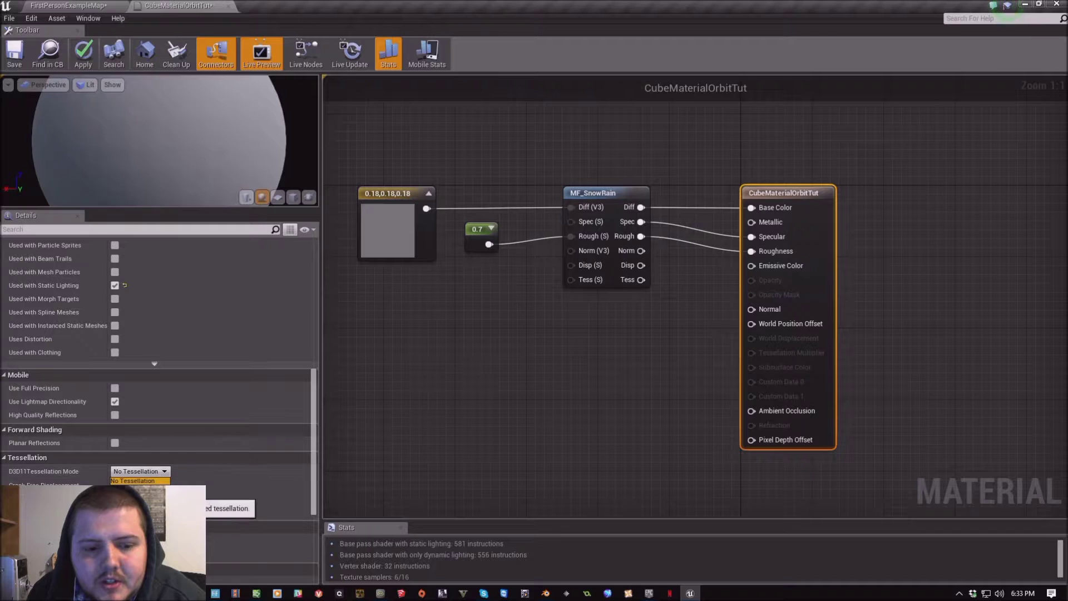
pyautogui.click(228, 509)
pyautogui.click(114, 485)
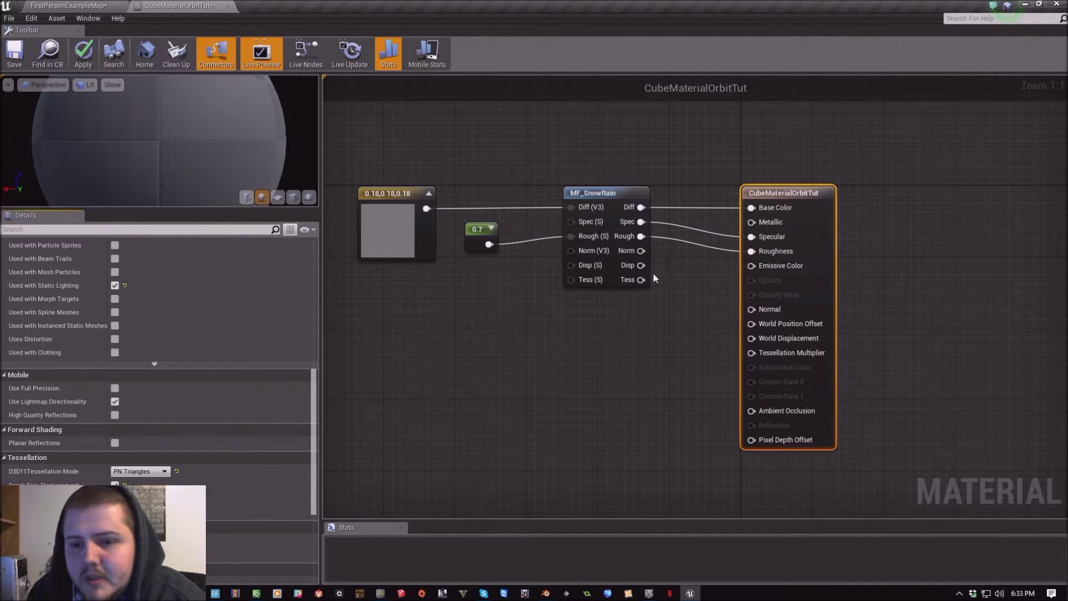
# Wire Disp, Tess and Norm outputs to the material, feed Tess a constant 12, and save.
pyautogui.moveTo(641, 266); pyautogui.dragTo(751, 338)
pyautogui.moveTo(639, 280); pyautogui.dragTo(751, 353)
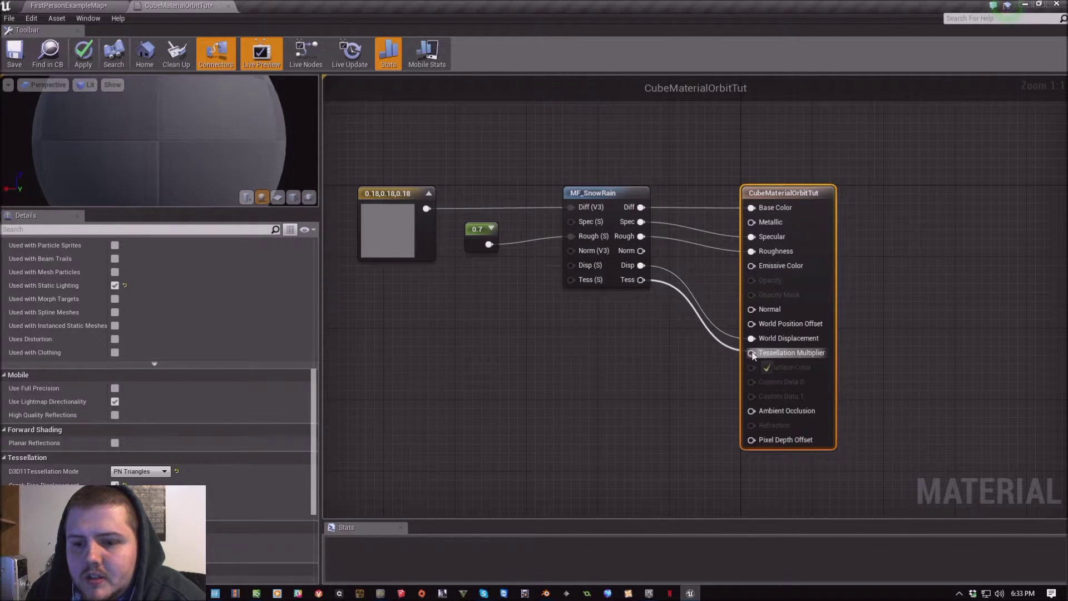
pyautogui.moveTo(572, 280); pyautogui.dragTo(491, 309)
pyautogui.write('constant')
pyautogui.press('Return')
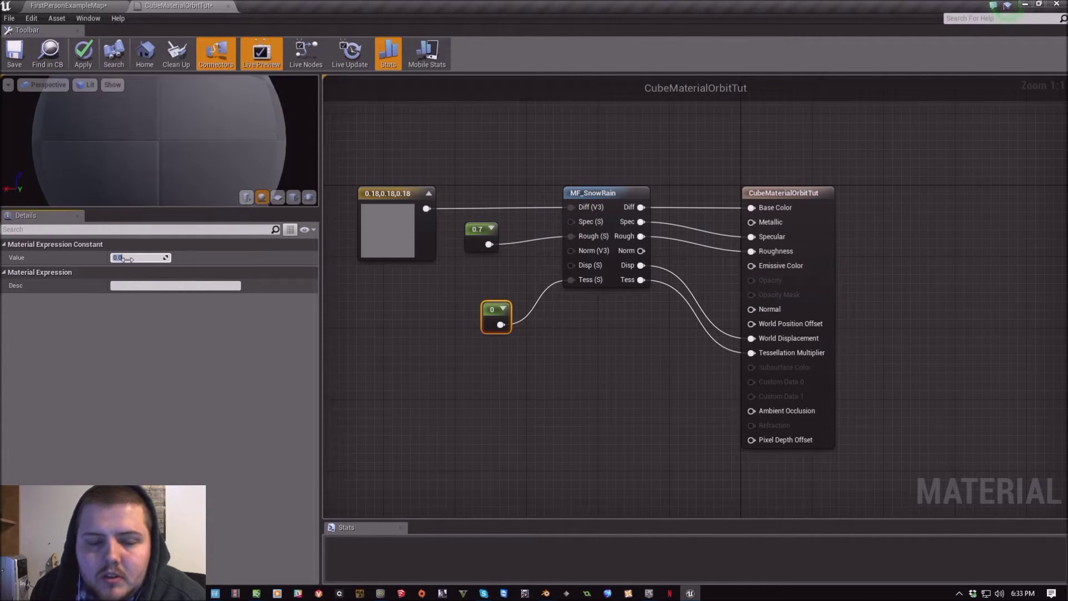
pyautogui.press('Return')
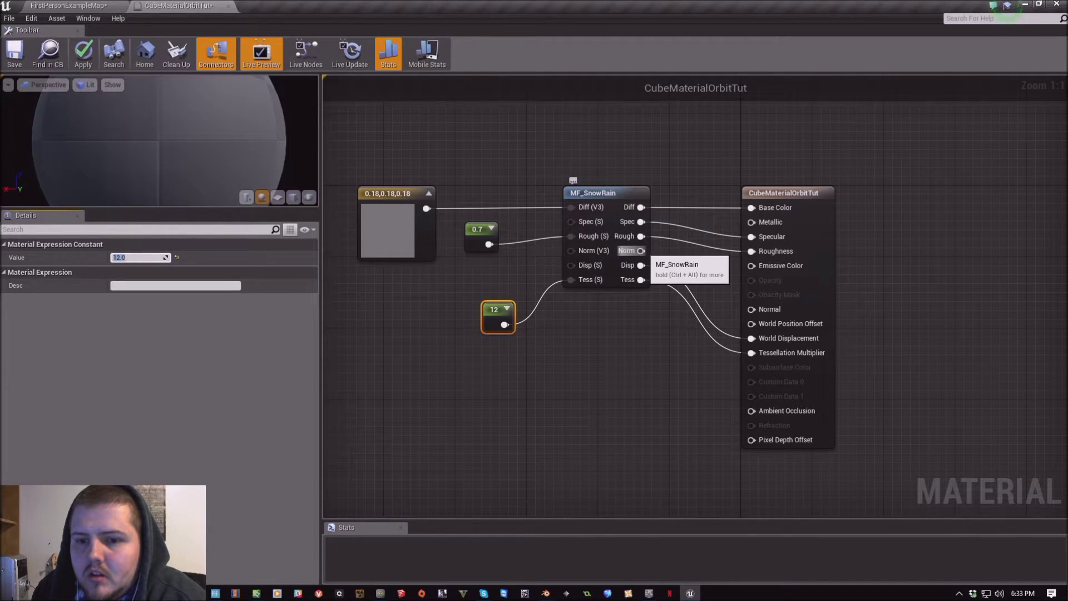
pyautogui.moveTo(640, 251); pyautogui.dragTo(752, 309)
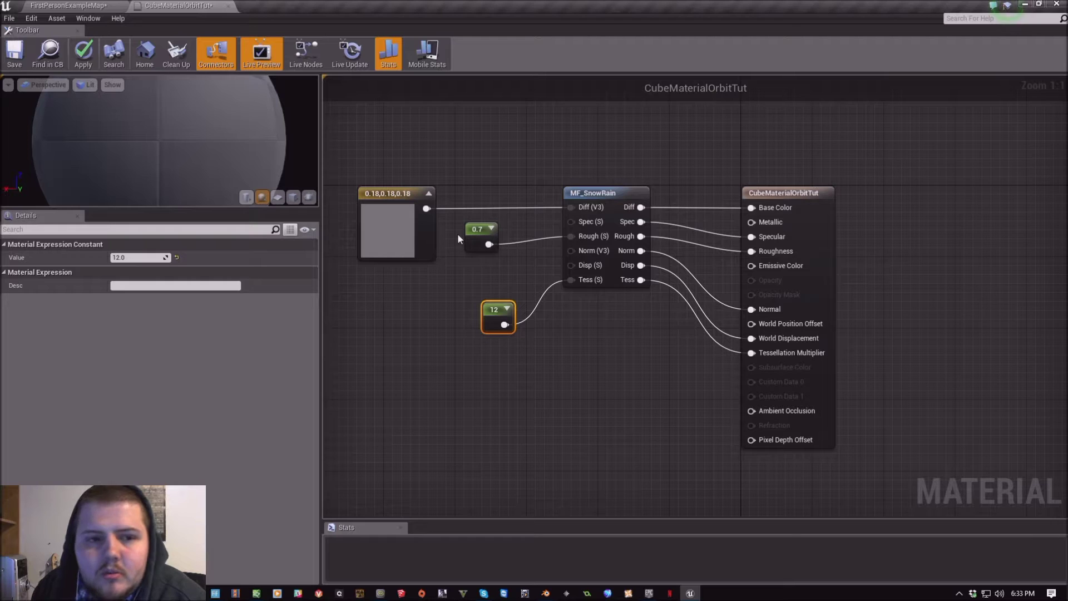
pyautogui.click(13, 55)
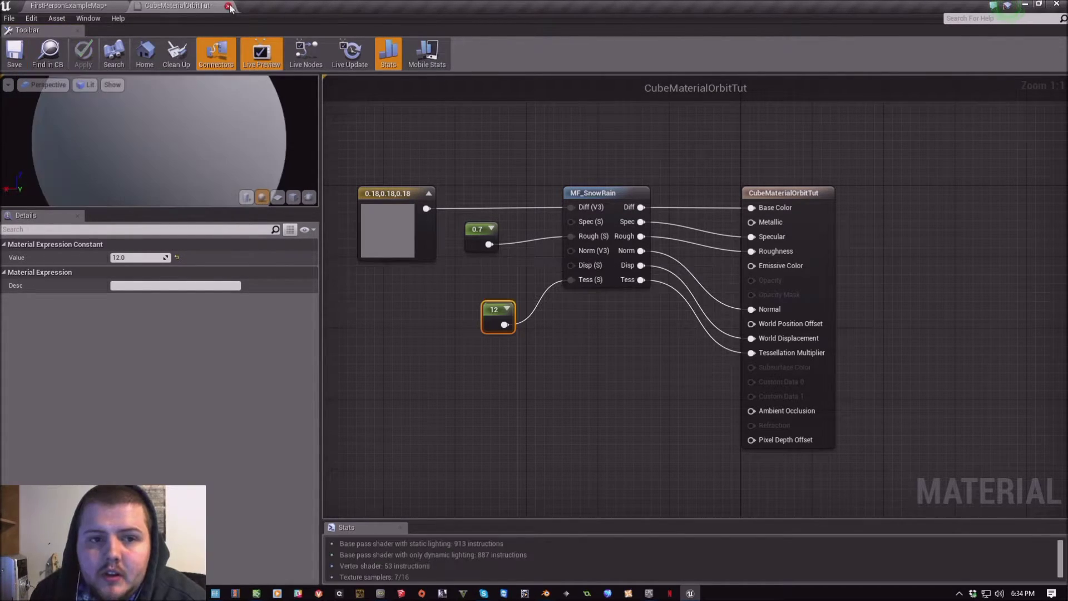
# Close the material editor and drop CubeMaterialOrbitTut onto BigWall2's Element 0 slot.
pyautogui.click(227, 5)
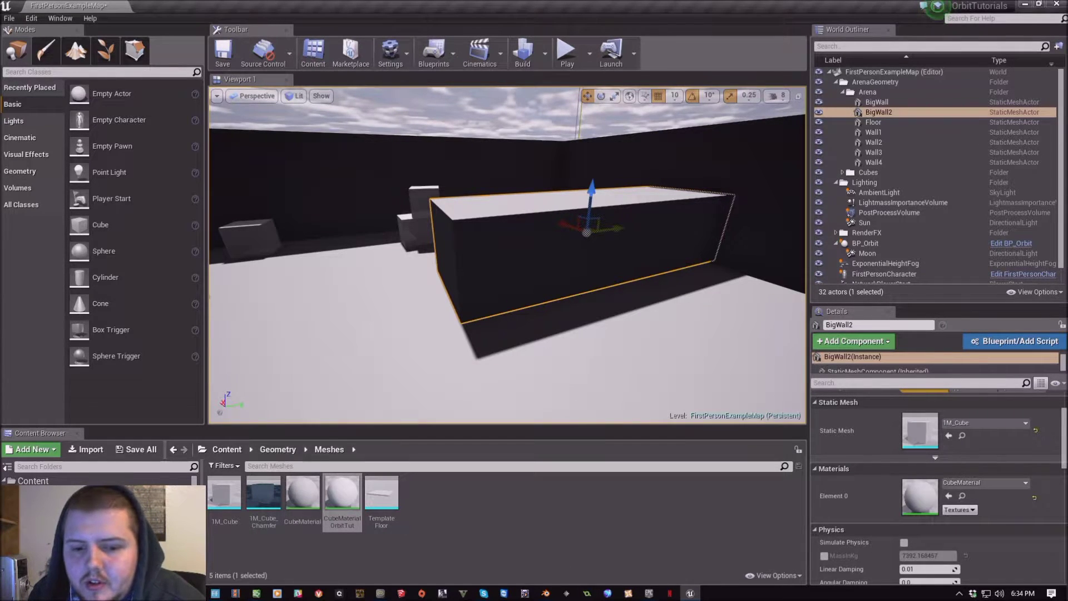
pyautogui.moveTo(342, 495); pyautogui.dragTo(896, 486)
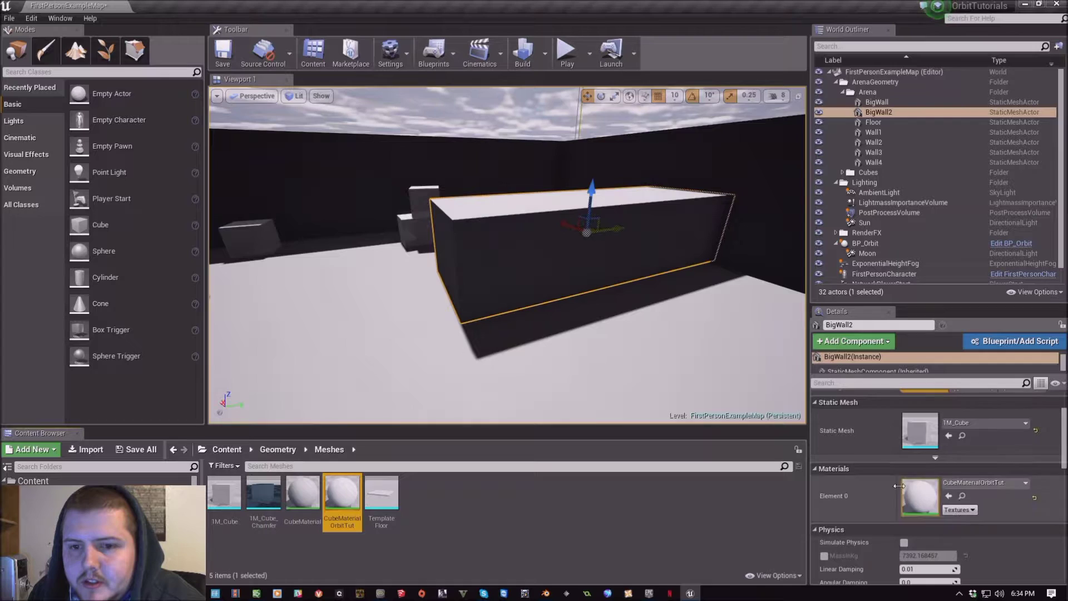
pyautogui.moveTo(556, 250); pyautogui.dragTo(587, 242)
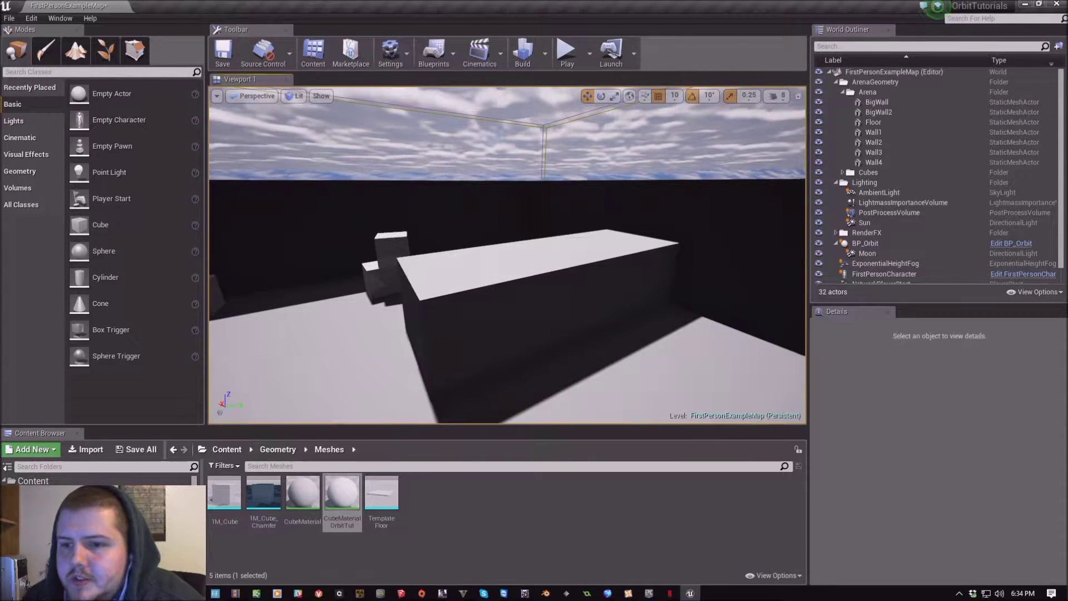
# Load the Rainy weather pattern on BP_Orbit.
pyautogui.click(868, 243)
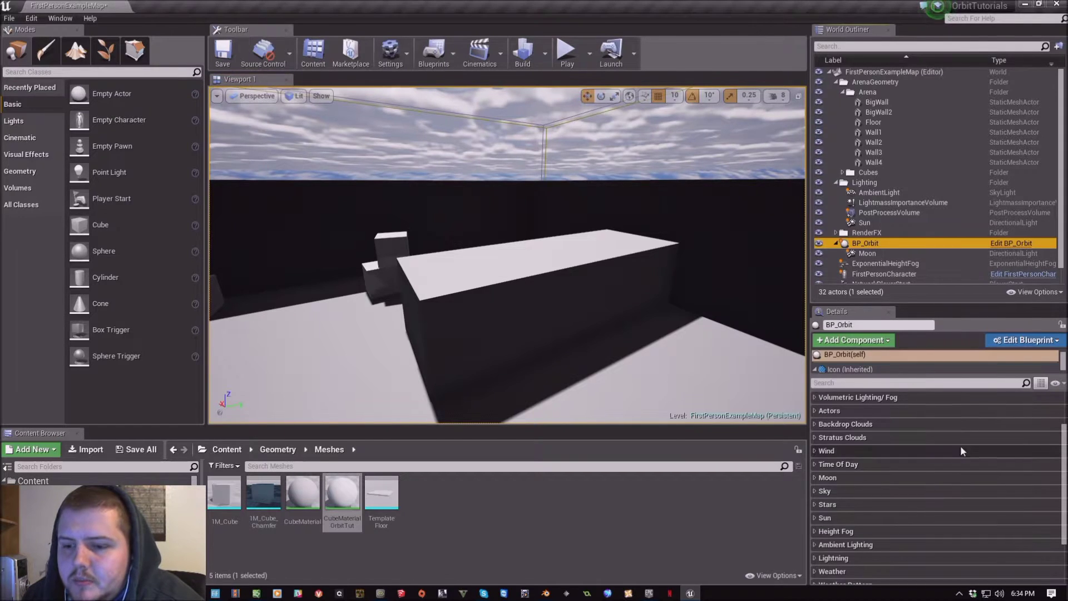
pyautogui.scroll(-3, 864, 519)
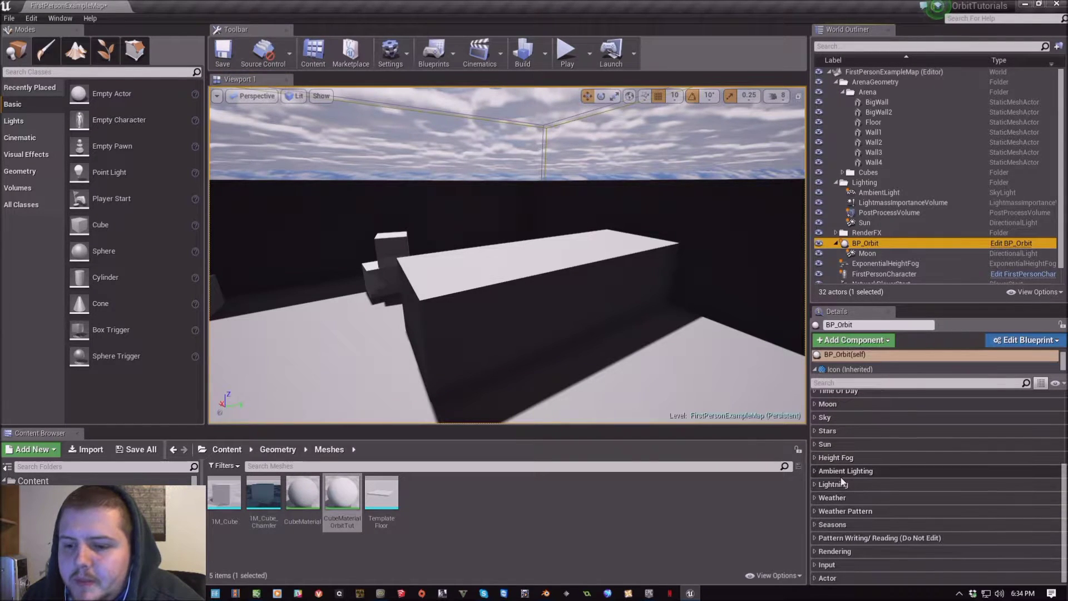
pyautogui.click(816, 511)
pyautogui.scroll(-2, 816, 510)
pyautogui.click(939, 470)
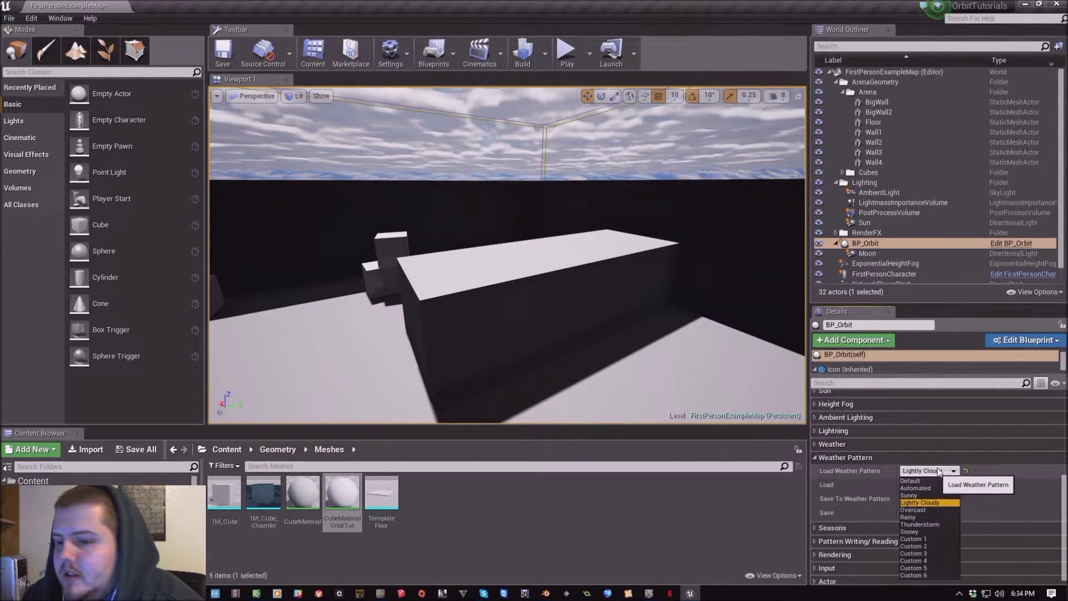
pyautogui.click(918, 518)
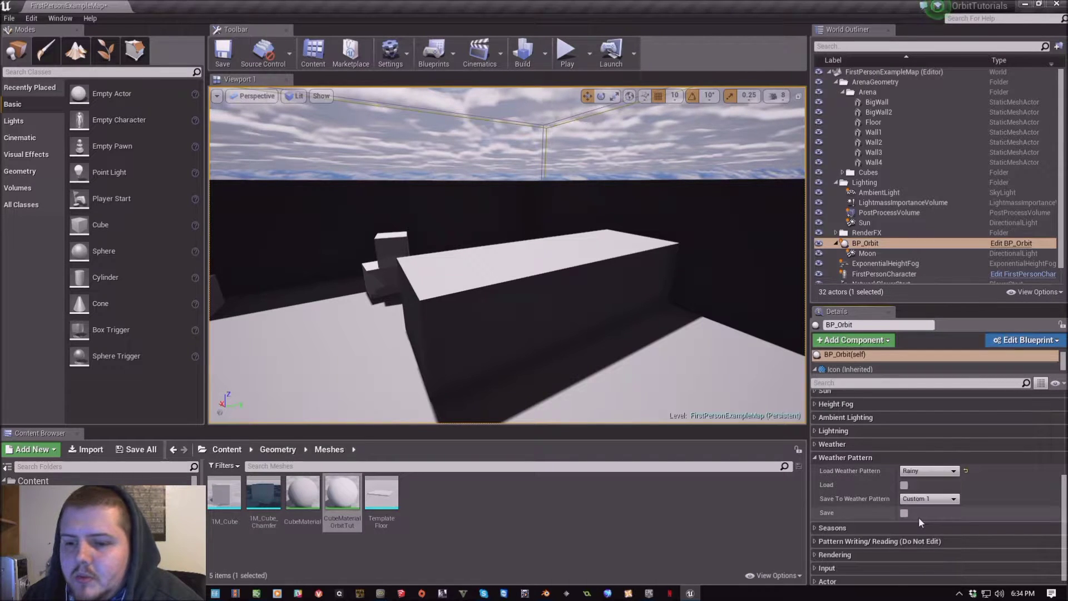
pyautogui.click(903, 485)
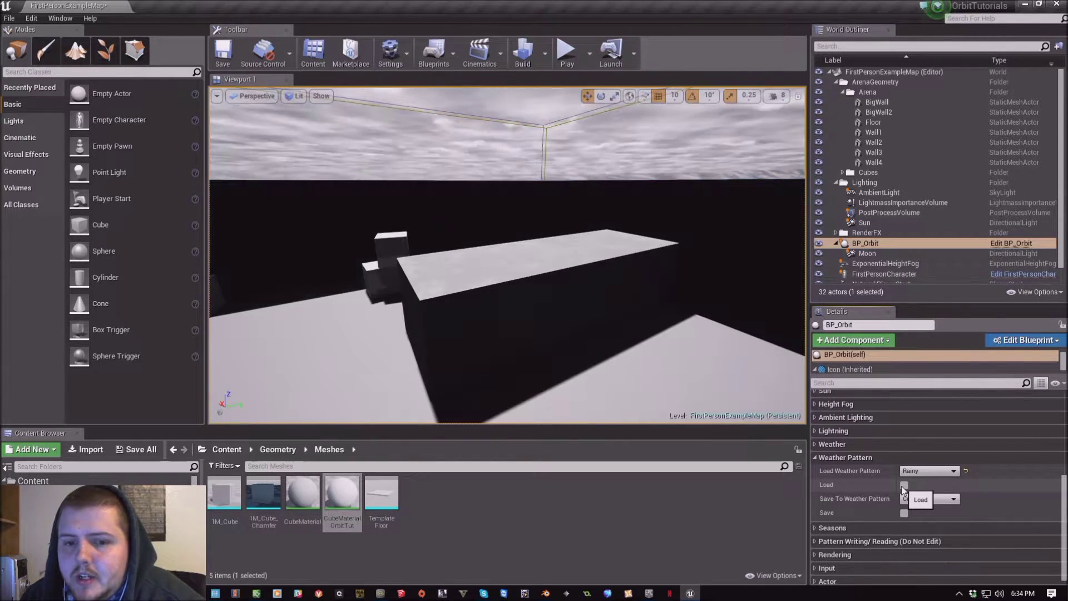
pyautogui.moveTo(501, 256); pyautogui.dragTo(667, 246, button='right')
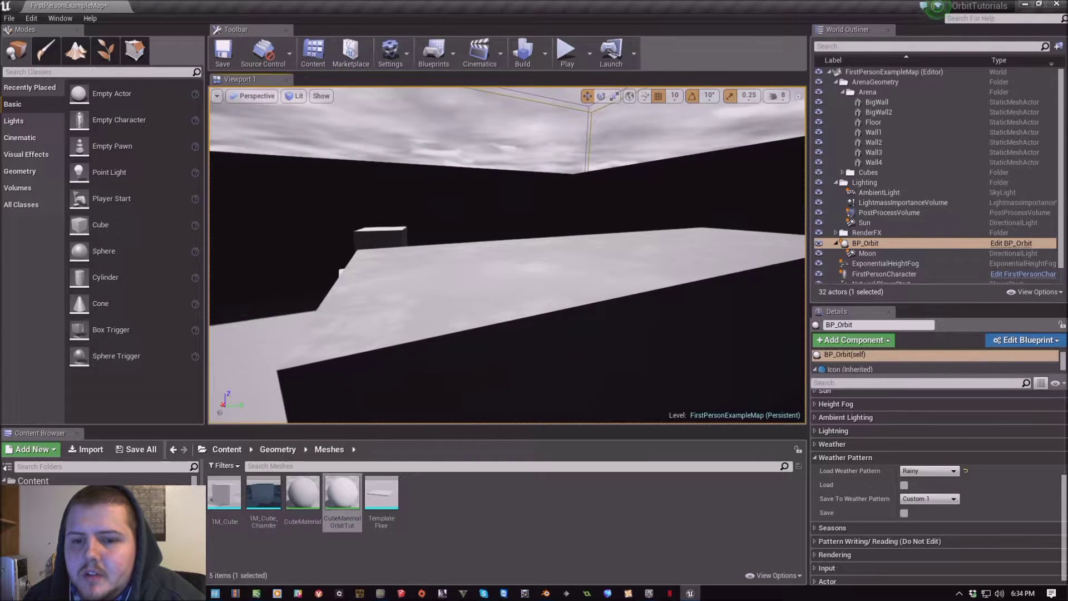
pyautogui.click(843, 456)
# Set Global Wetness to 1.0 in the Weather category, then collapse it.
pyautogui.click(849, 499)
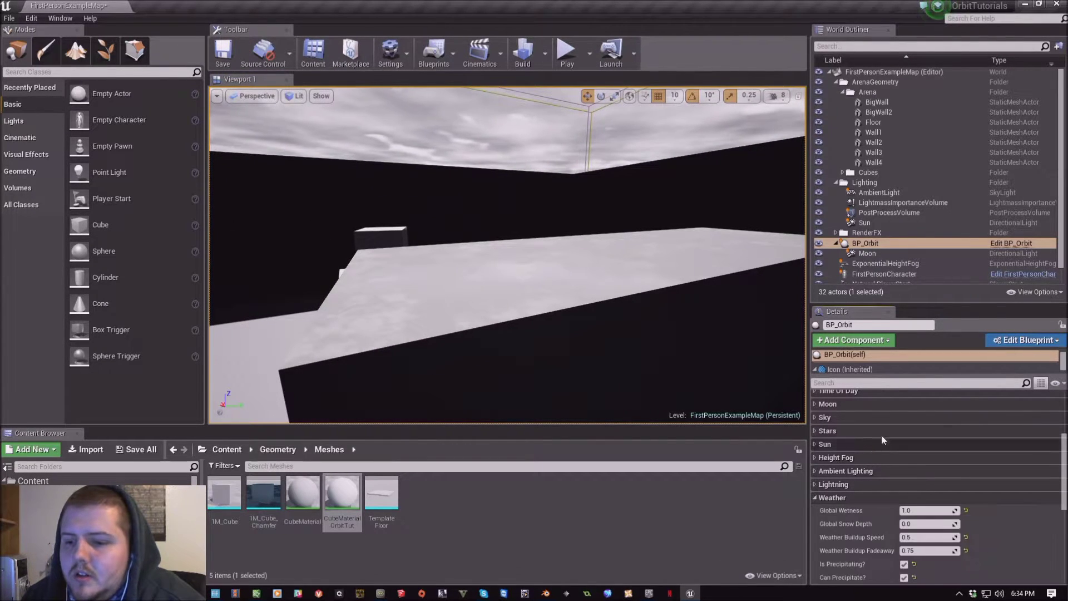
pyautogui.scroll(-3, 879, 445)
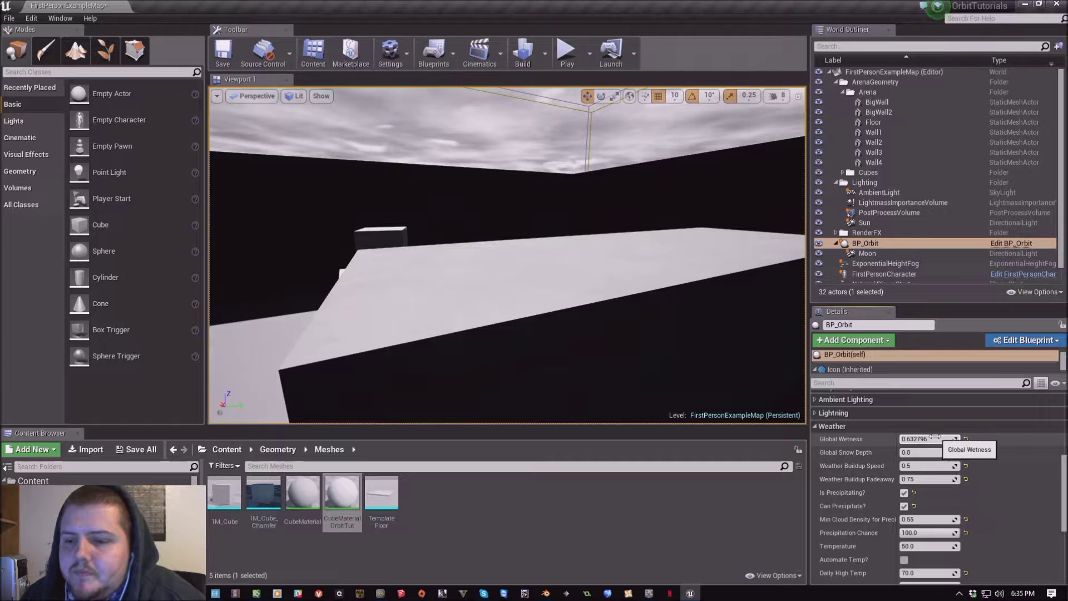
pyautogui.write('1')
pyautogui.press('Return')
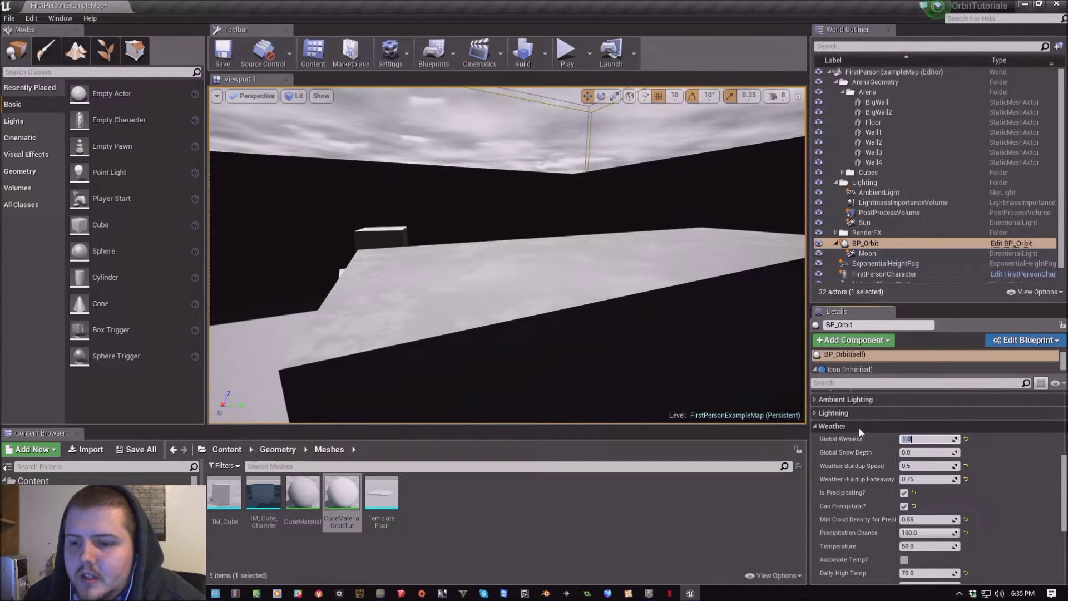
pyautogui.click(859, 427)
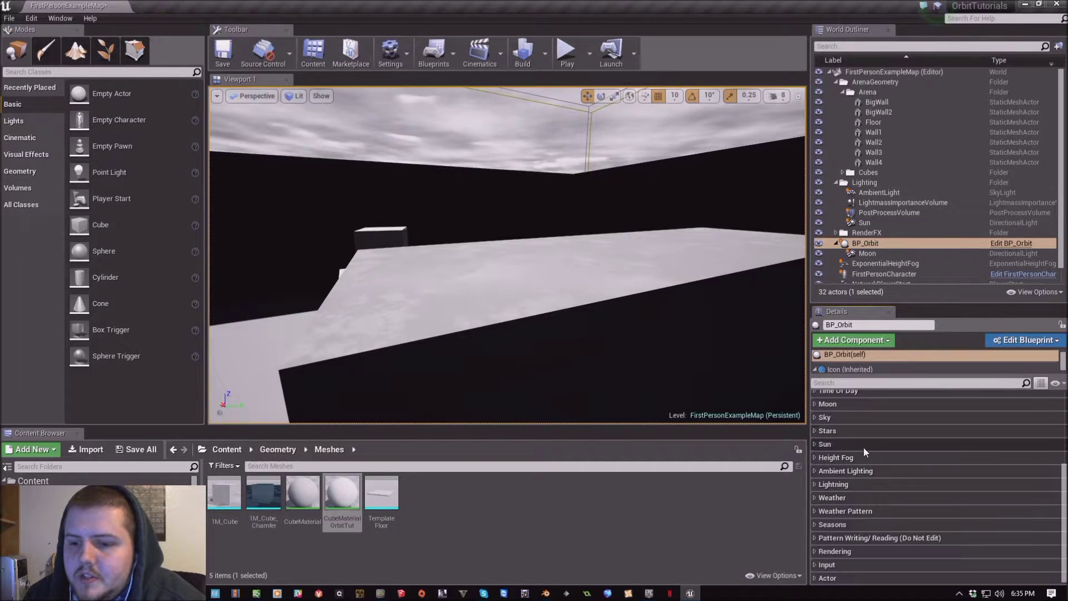
# Load the Snowy weather pattern on BP_Orbit.
pyautogui.click(878, 509)
pyautogui.click(932, 525)
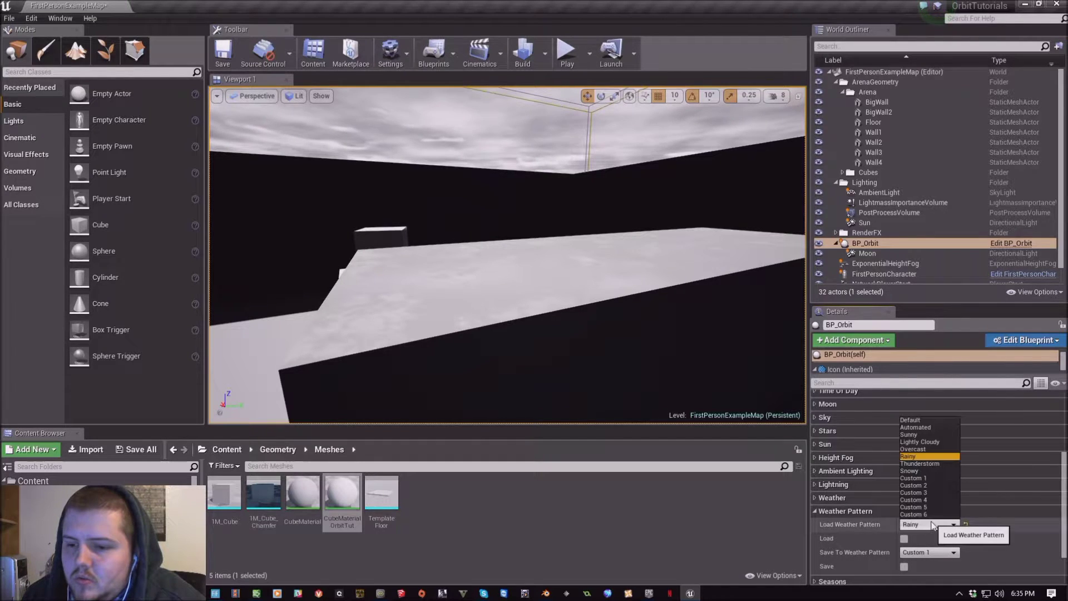
pyautogui.click(917, 471)
pyautogui.click(903, 538)
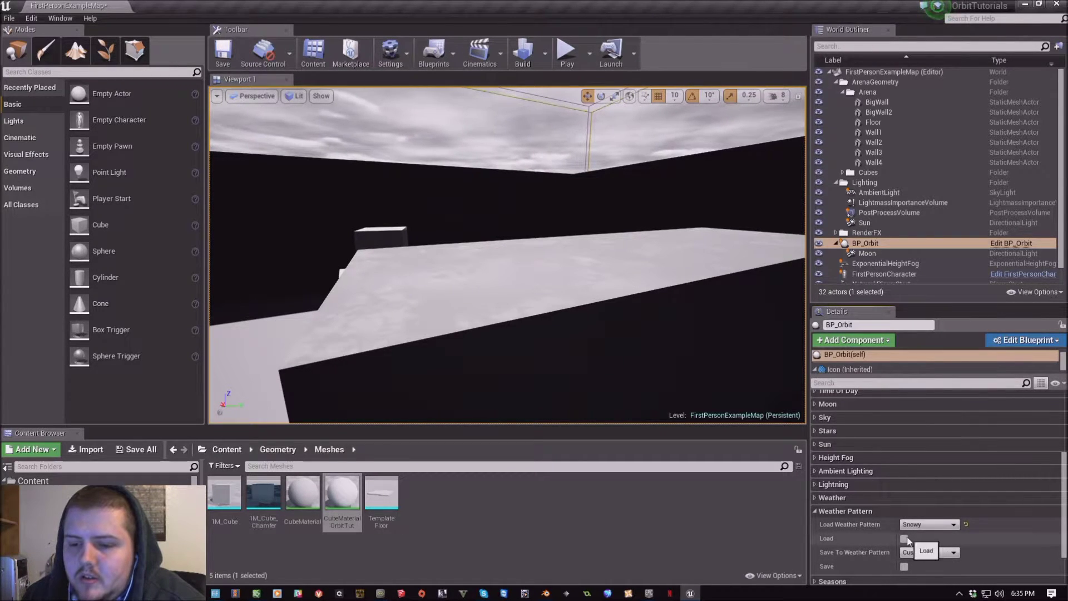
pyautogui.moveTo(500, 250); pyautogui.dragTo(501, 250, button='right')
pyautogui.click(845, 511)
# Raise Global Snow Depth to about 25.66, then lower it to about 8.7 and 7.9.
pyautogui.click(832, 497)
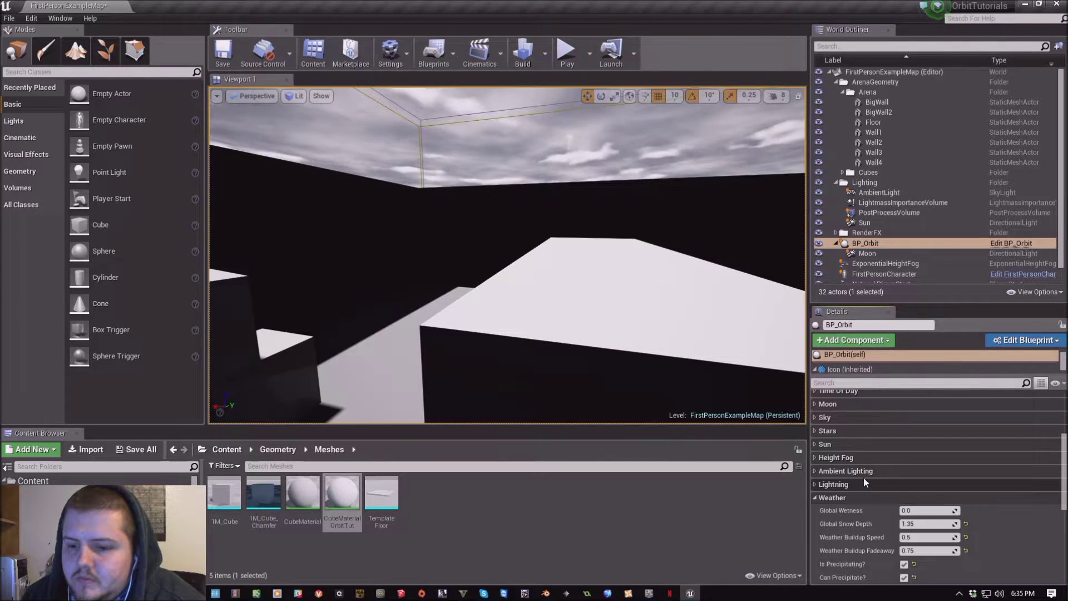
pyautogui.moveTo(920, 524); pyautogui.dragTo(920, 523)
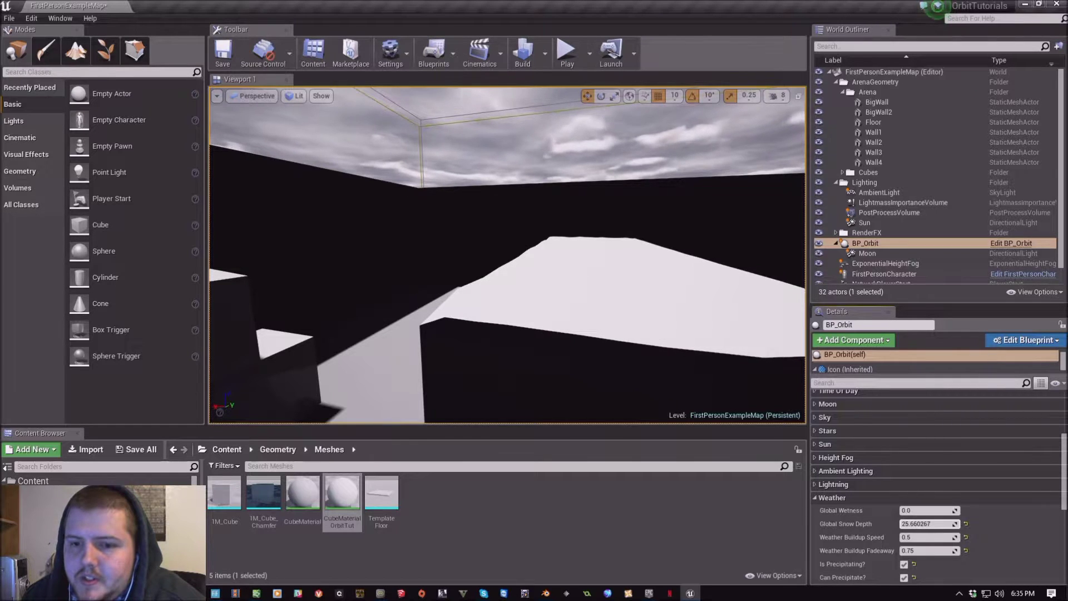
pyautogui.moveTo(501, 250); pyautogui.dragTo(500, 250, button='right')
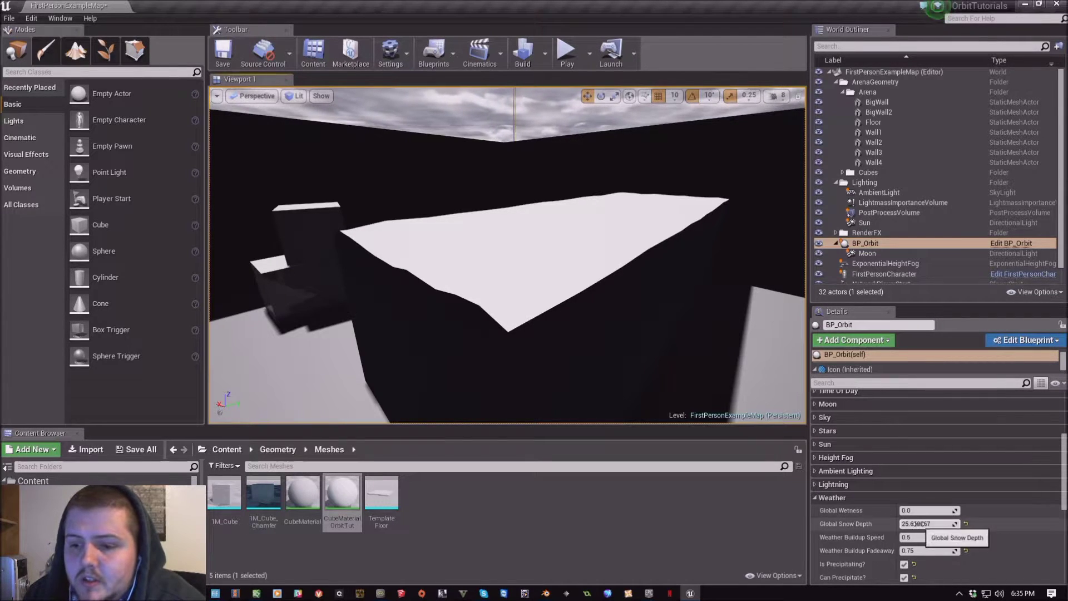
pyautogui.moveTo(915, 523); pyautogui.dragTo(923, 523)
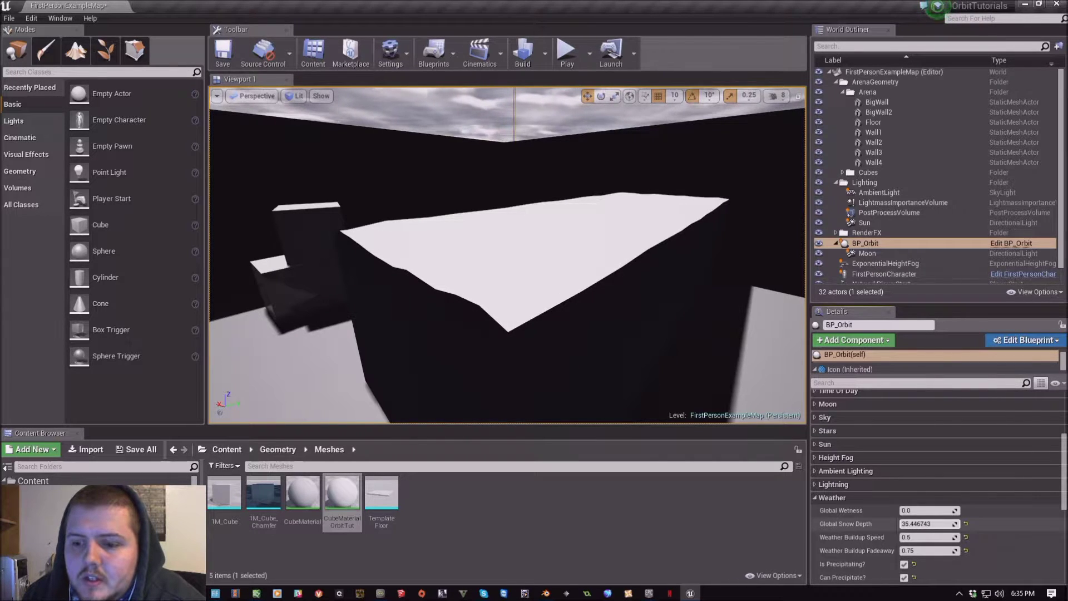
pyautogui.moveTo(926, 523); pyautogui.dragTo(915, 524)
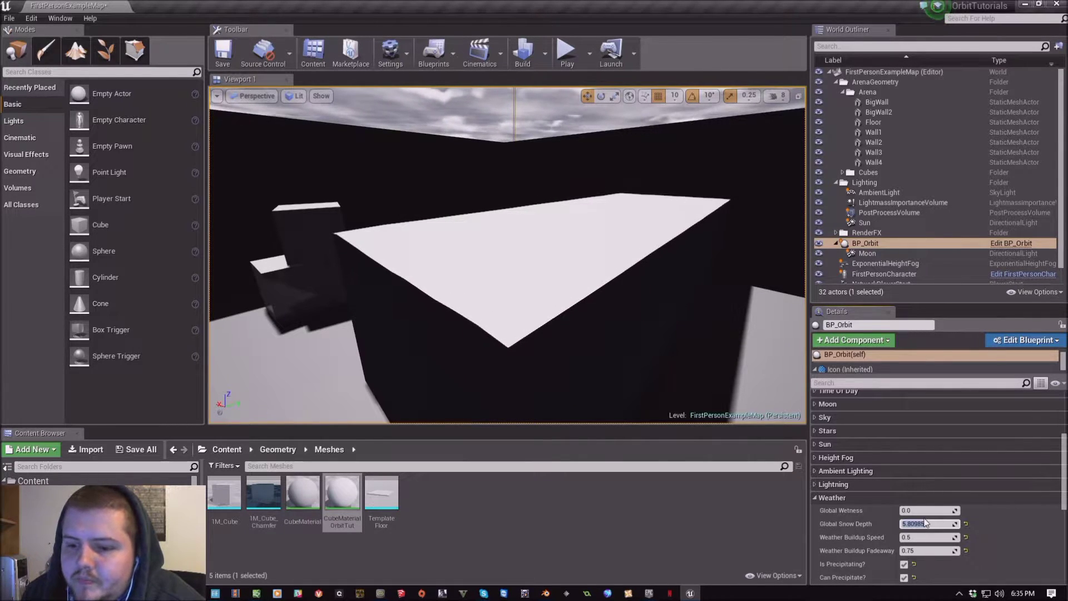
# Set BP_Orbit's Global Snow Depth to 0 and scroll down through the Weather properties.
pyautogui.write('0')
pyautogui.press('Return')
pyautogui.scroll(-3, 890, 479)
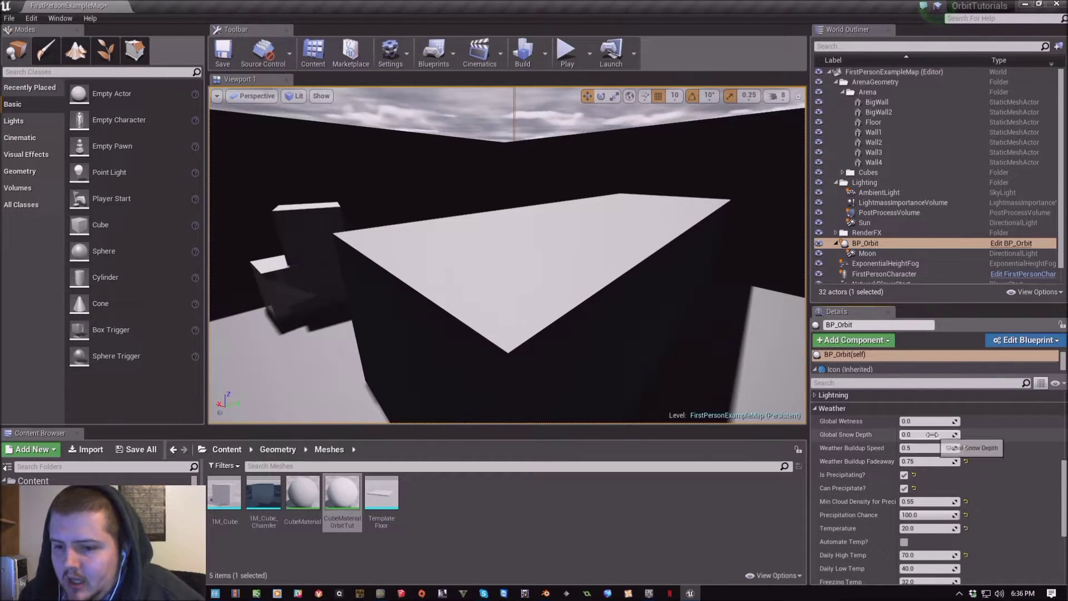
pyautogui.scroll(-4, 931, 435)
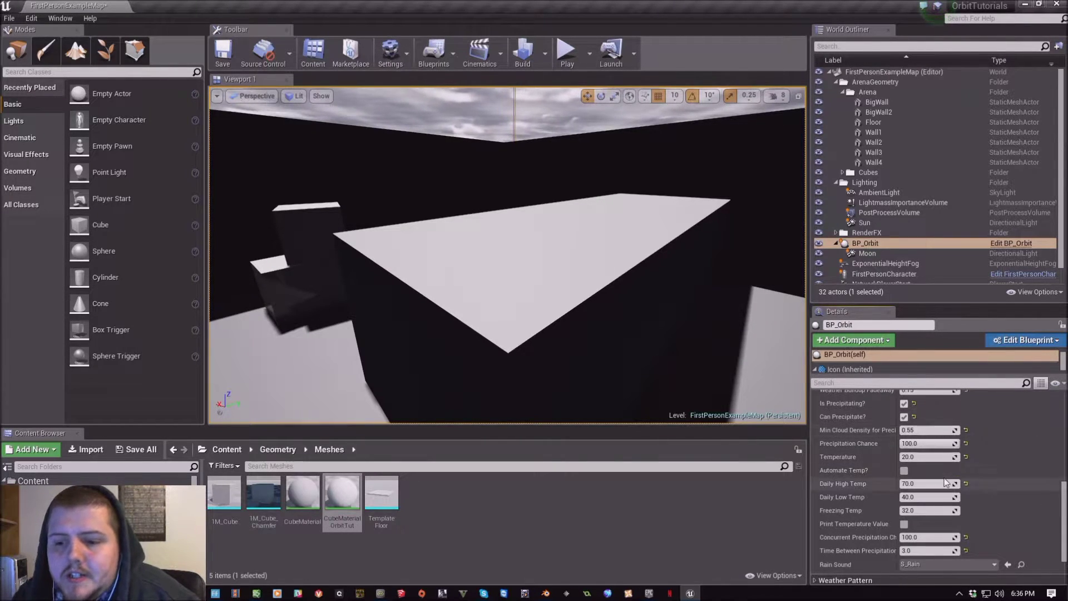
pyautogui.scroll(10, 837, 514)
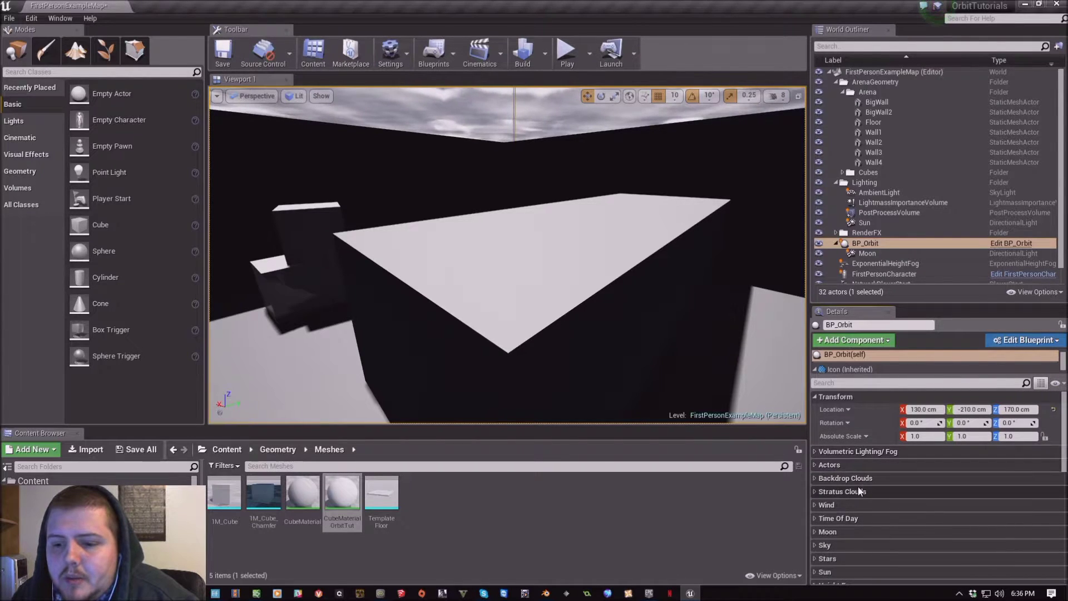
pyautogui.click(865, 489)
pyautogui.moveTo(1061, 415); pyautogui.dragTo(1049, 540)
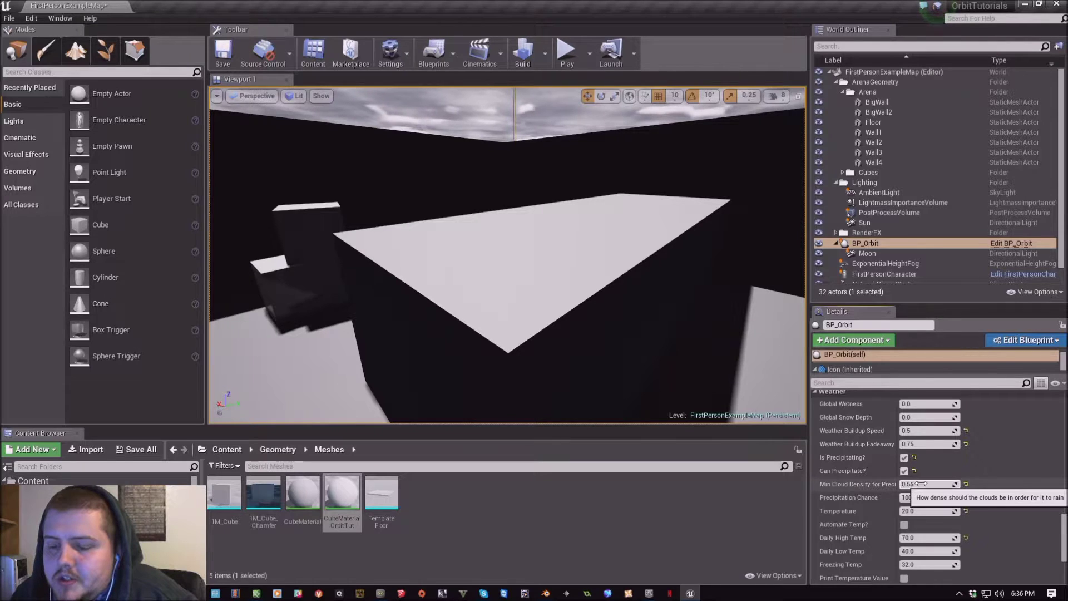
pyautogui.scroll(-10, 1062, 503)
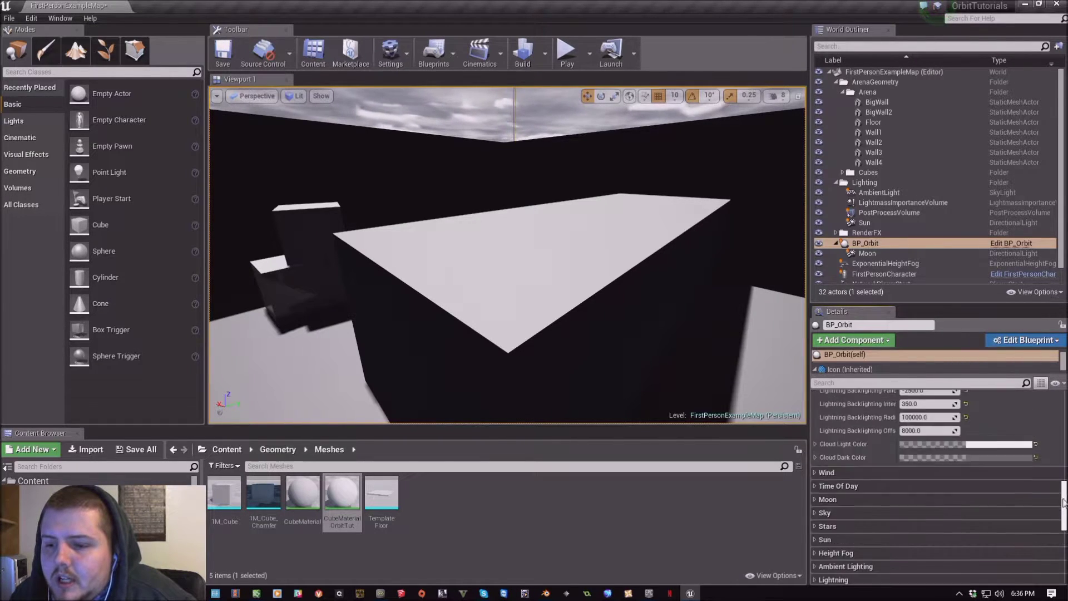
pyautogui.scroll(5, 922, 439)
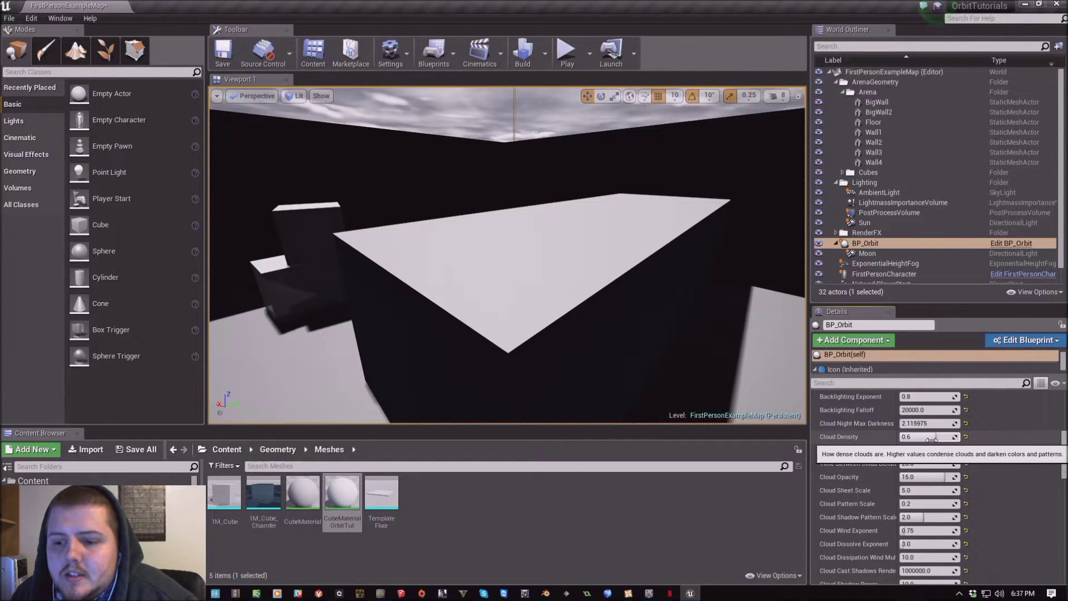
pyautogui.moveTo(1062, 439); pyautogui.dragTo(1062, 524)
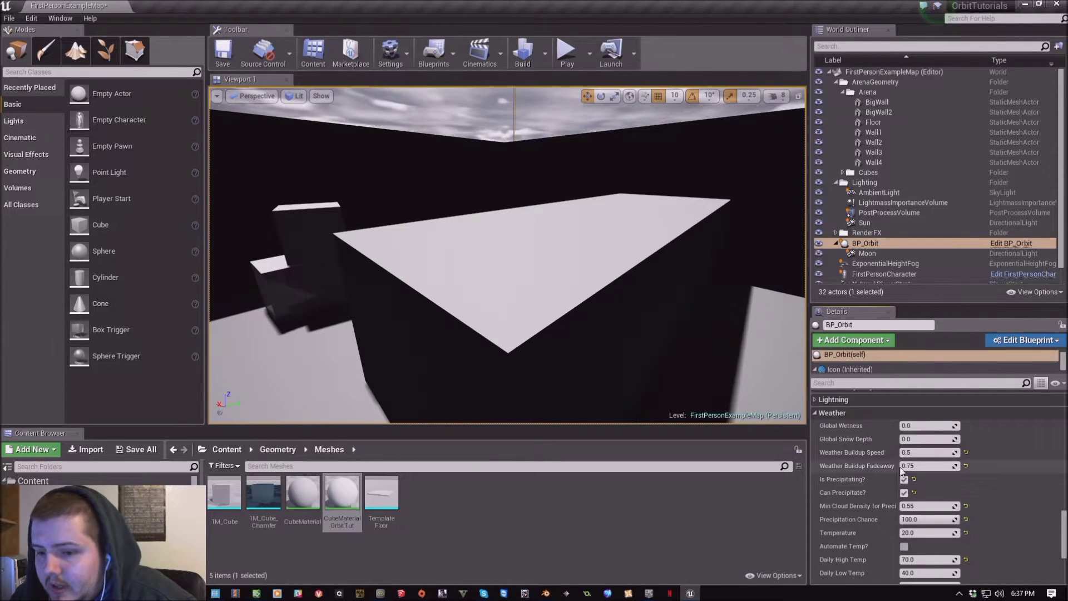
pyautogui.scroll(-1, 908, 492)
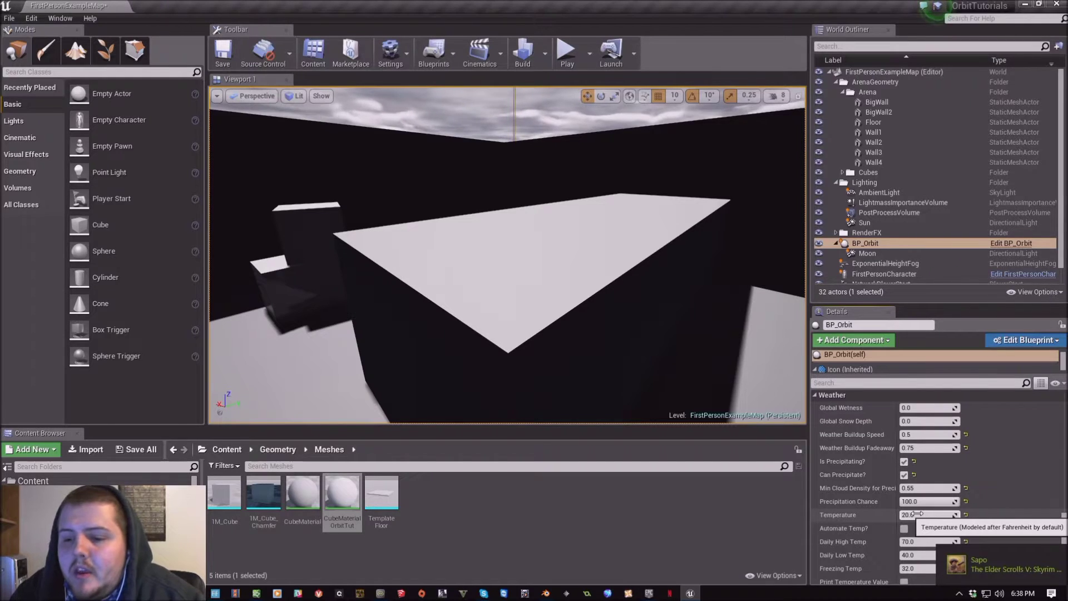
pyautogui.scroll(-3, 951, 490)
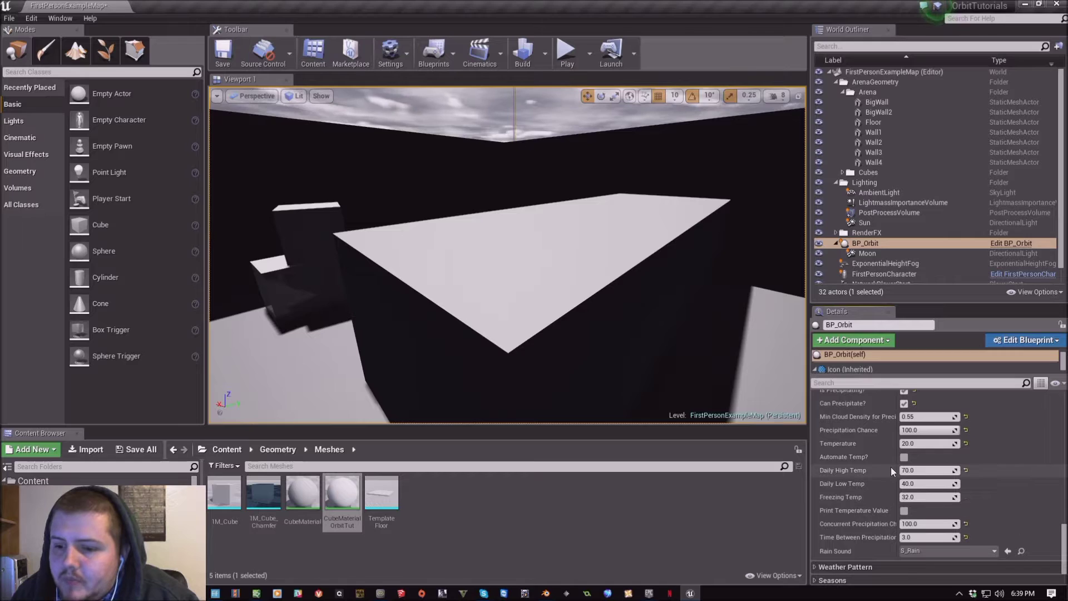
# Widen the Details name column to show full property names, then collapse the Weather category.
pyautogui.moveTo(896, 461); pyautogui.dragTo(924, 463)
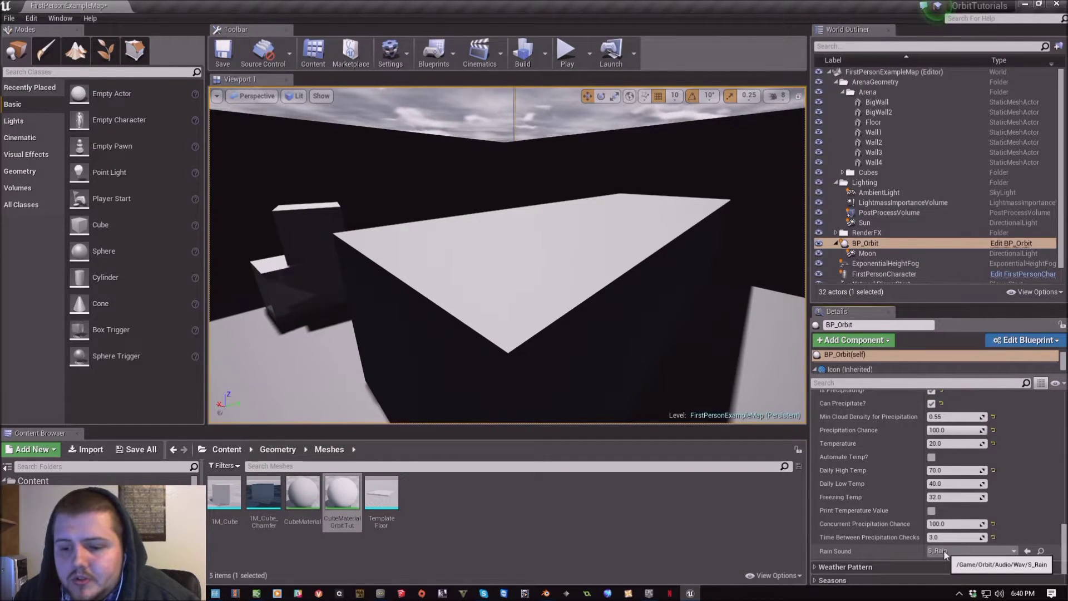
pyautogui.click(843, 499)
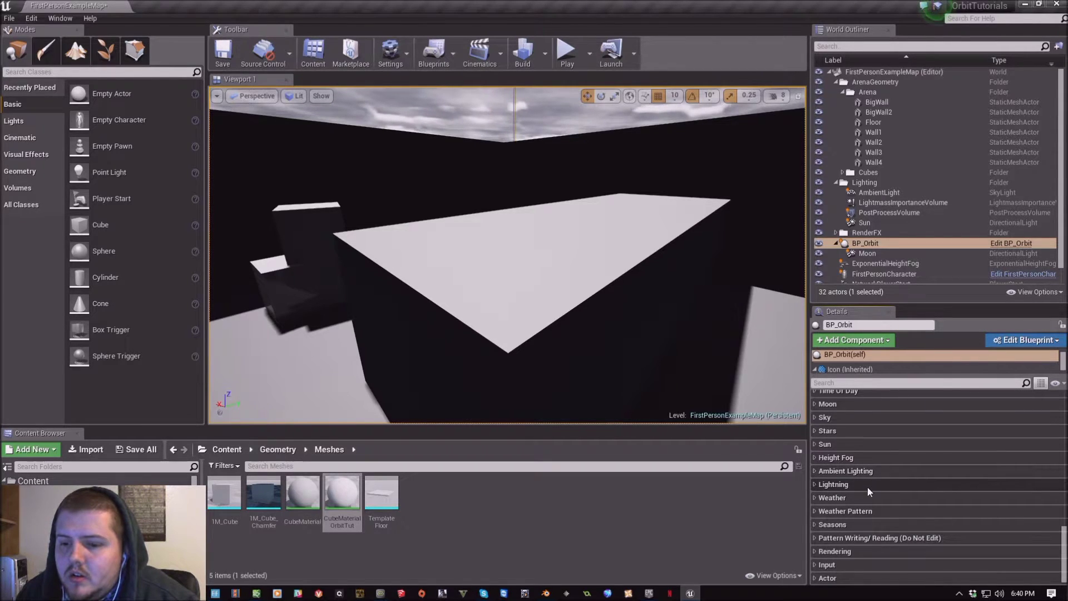
# Expand BP_Orbit's Wind category in the Details panel.
pyautogui.scroll(3, 873, 488)
pyautogui.click(871, 415)
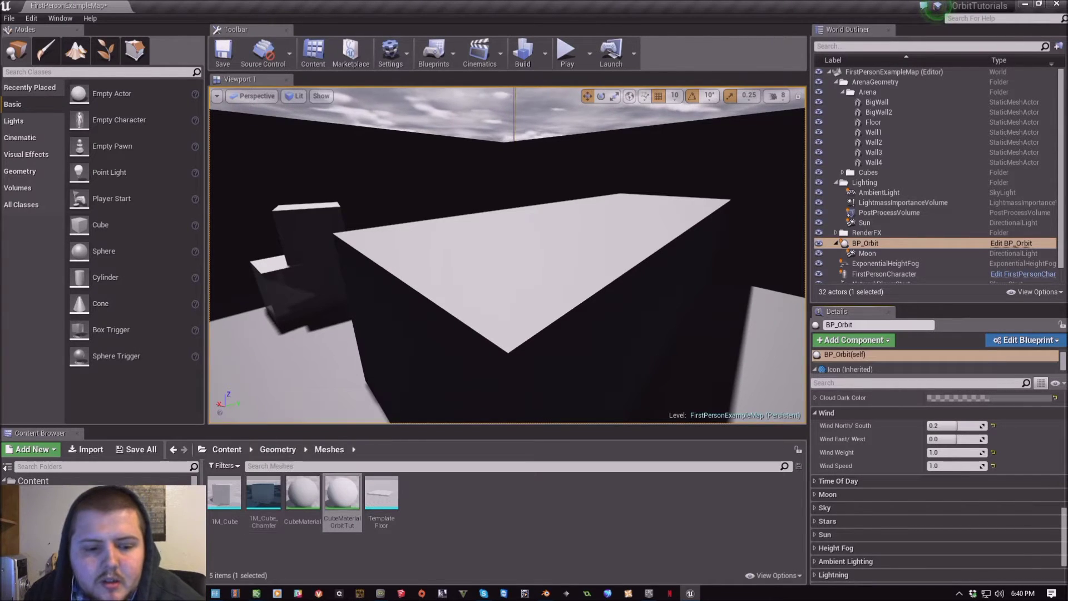
pyautogui.scroll(-1, 101, 501)
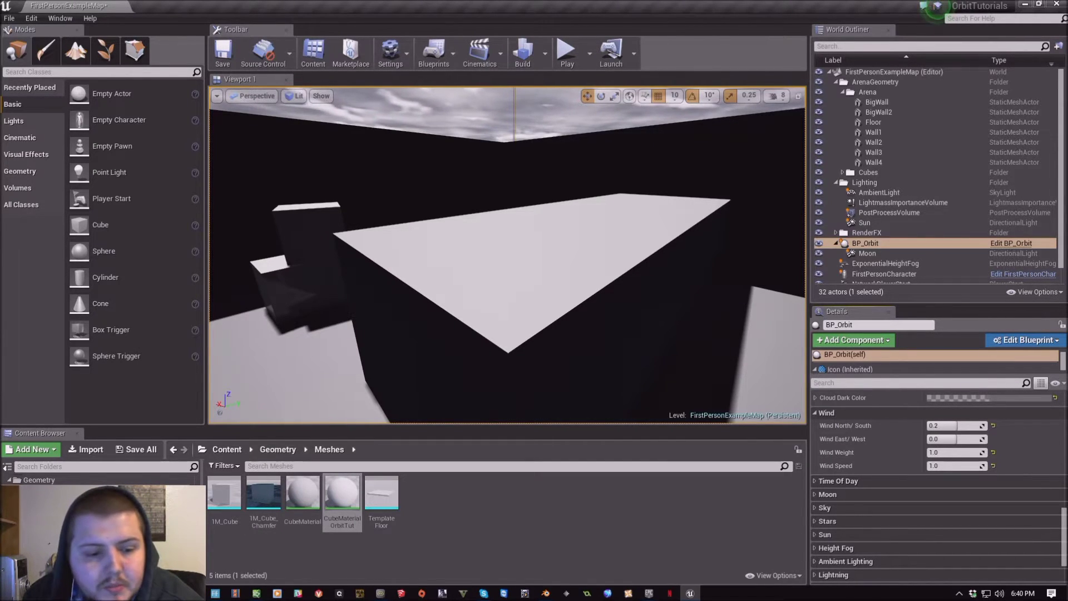
# Place the SM_OrbitTree mesh from Orbit/Meshes into the level, then reselect BP_Orbit.
pyautogui.click(38, 501)
pyautogui.moveTo(501, 250); pyautogui.dragTo(442, 251, button='right')
pyautogui.click(460, 494)
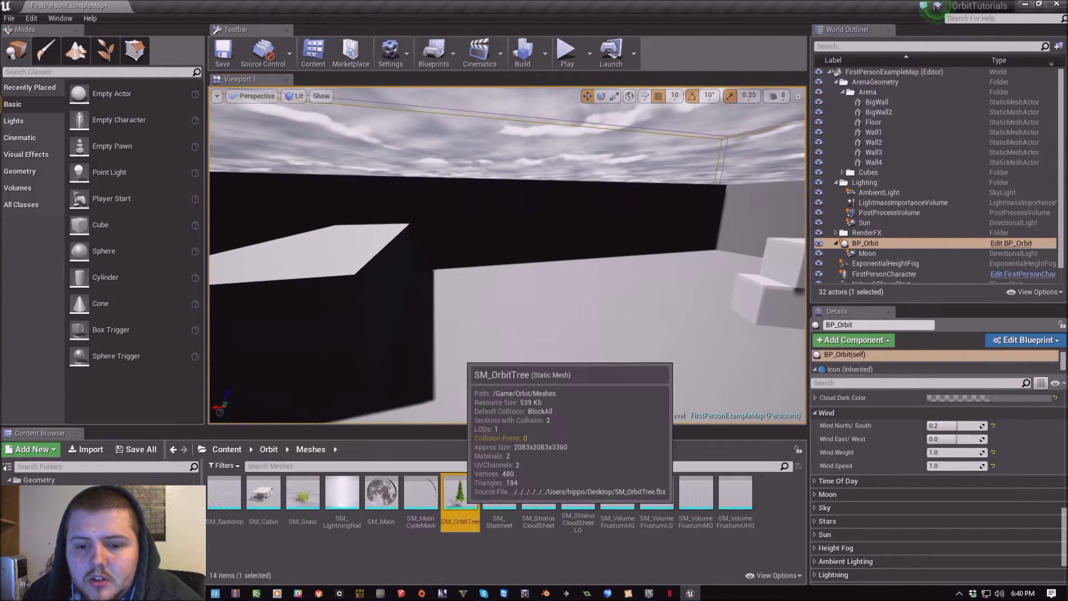
pyautogui.moveTo(460, 494); pyautogui.dragTo(548, 411)
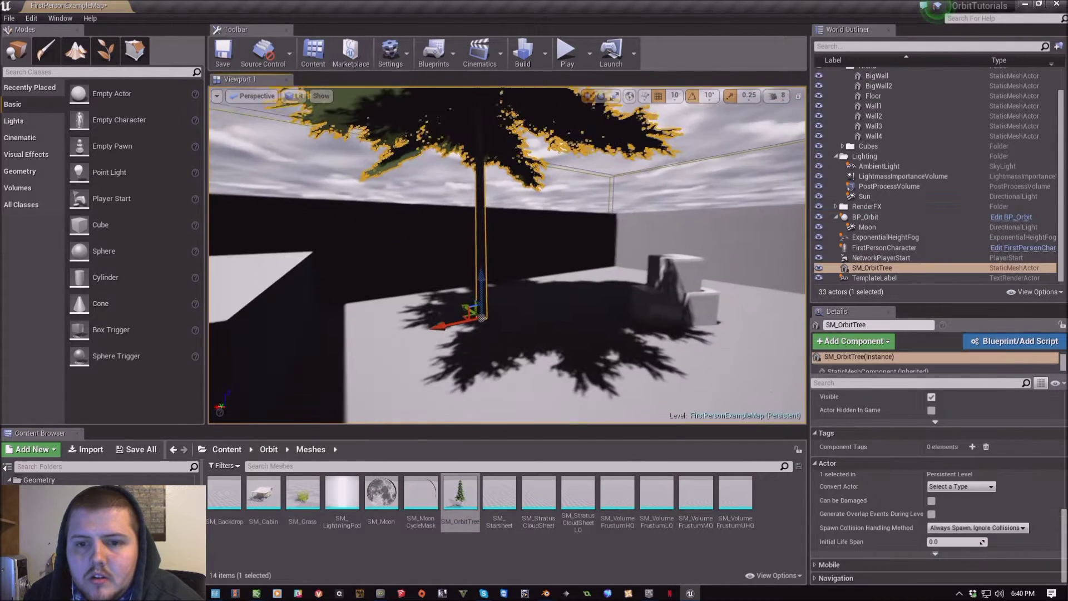
pyautogui.press('Escape')
pyautogui.moveTo(442, 250); pyautogui.dragTo(467, 245, button='right')
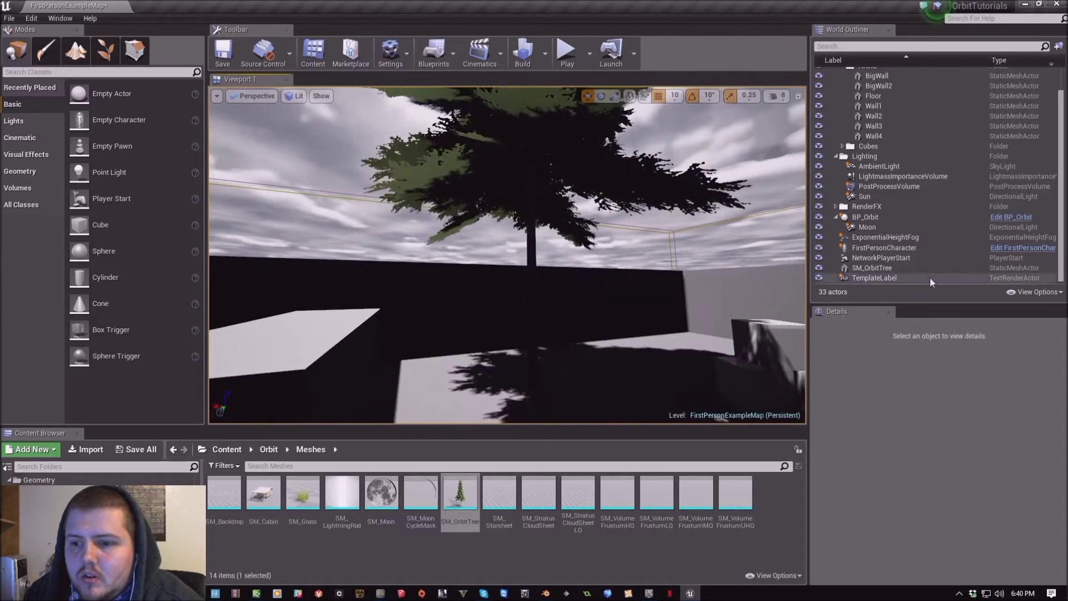
pyautogui.click(866, 216)
# Set BP_Orbit's Wind North/South to 0.1.
pyautogui.scroll(-5, 890, 467)
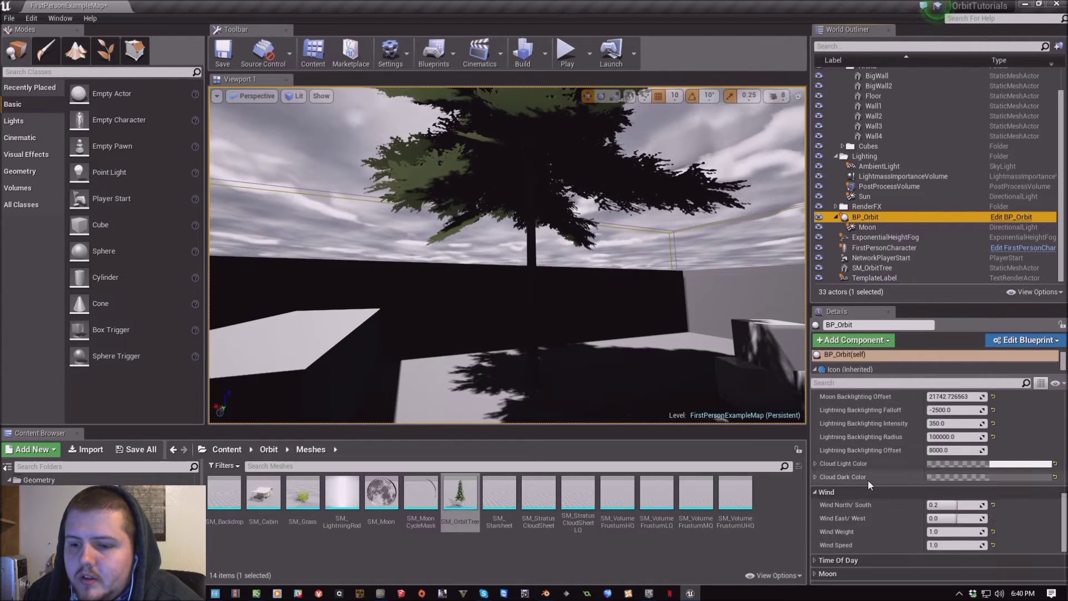
pyautogui.scroll(-2, 867, 480)
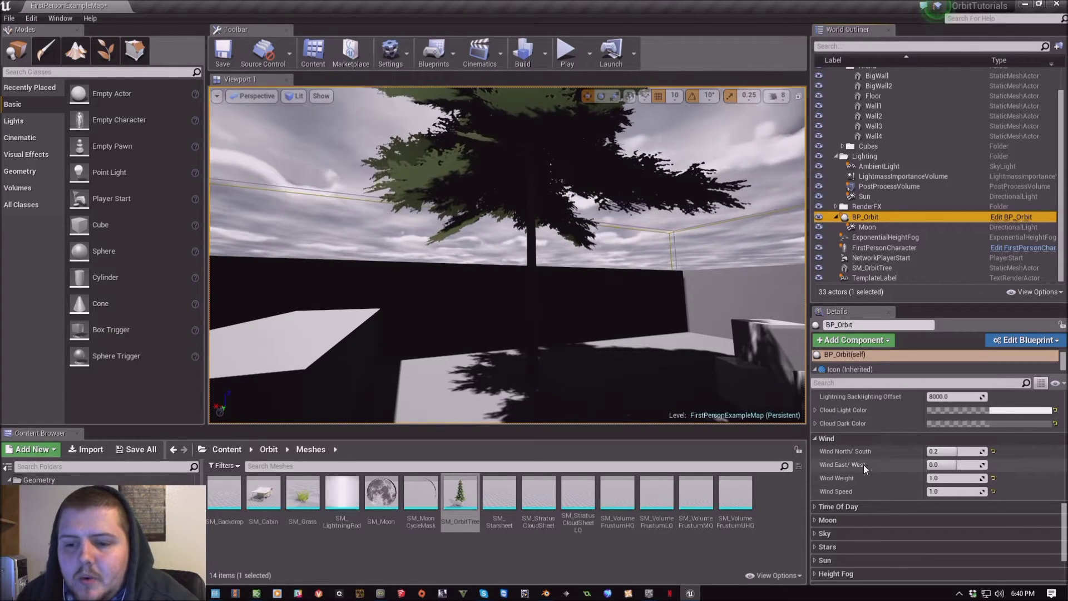
pyautogui.moveTo(507, 251)
pyautogui.mouseDown(button='right')
pyautogui.moveTo(506, 240)
pyautogui.moveTo(506, 264)
pyautogui.mouseUp(button='right')
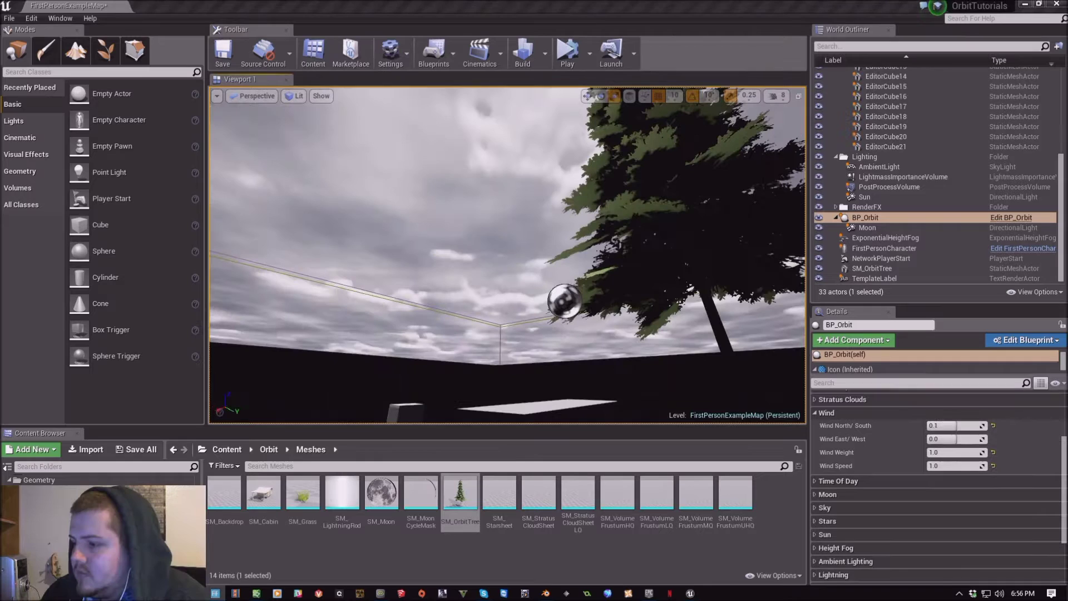
pyautogui.click(946, 426)
pyautogui.write('1.0')
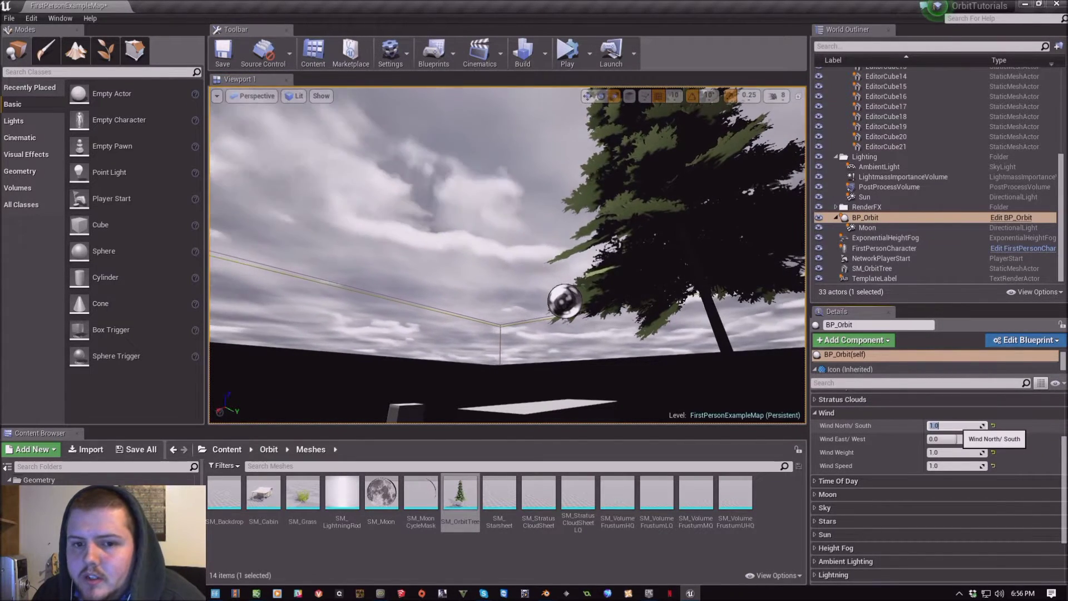
pyautogui.write('0.1')
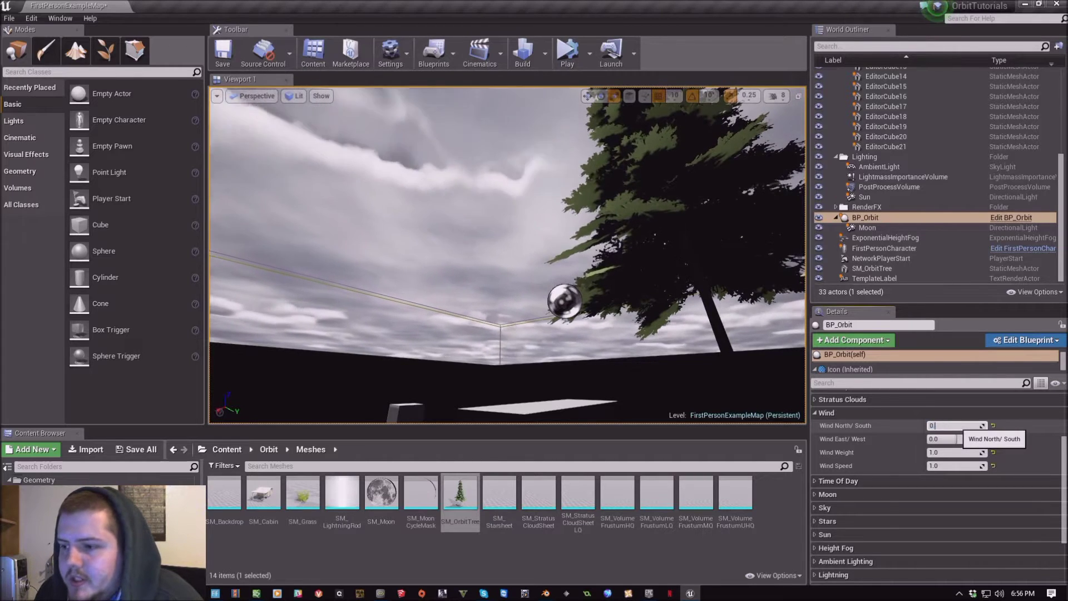
pyautogui.press('Return')
pyautogui.click(945, 425)
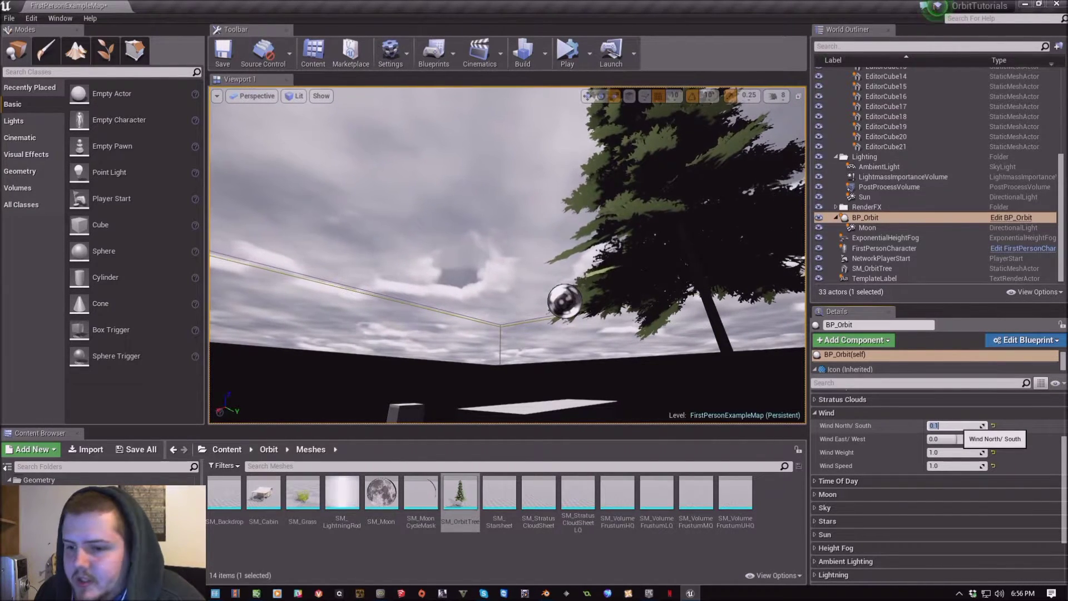
# Try Wind East/West values of 1 and -1, then return it to 0.0.
pyautogui.click(954, 439)
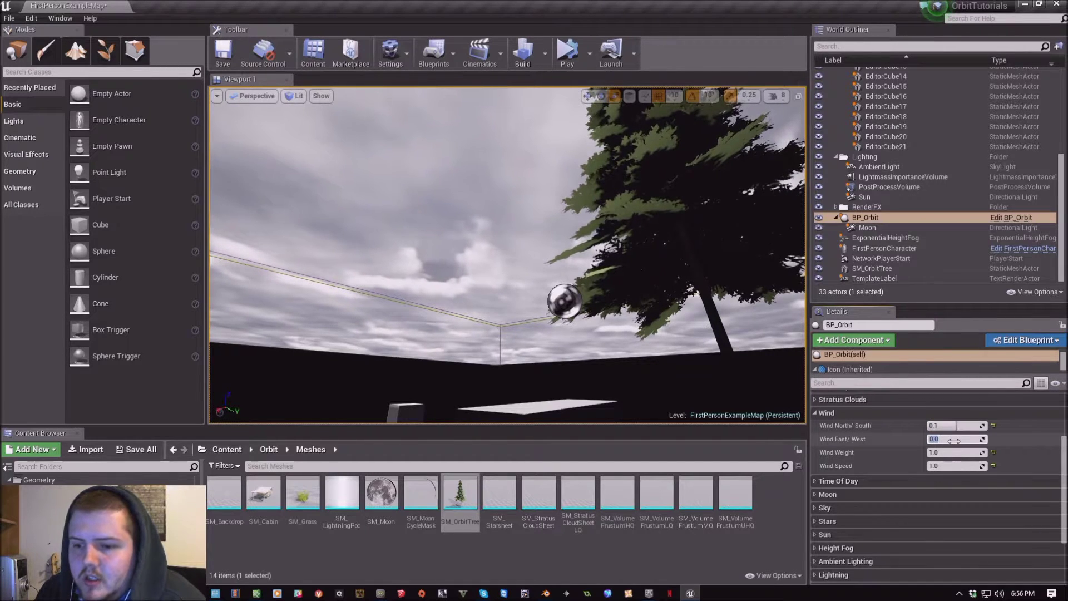
pyautogui.press('Return')
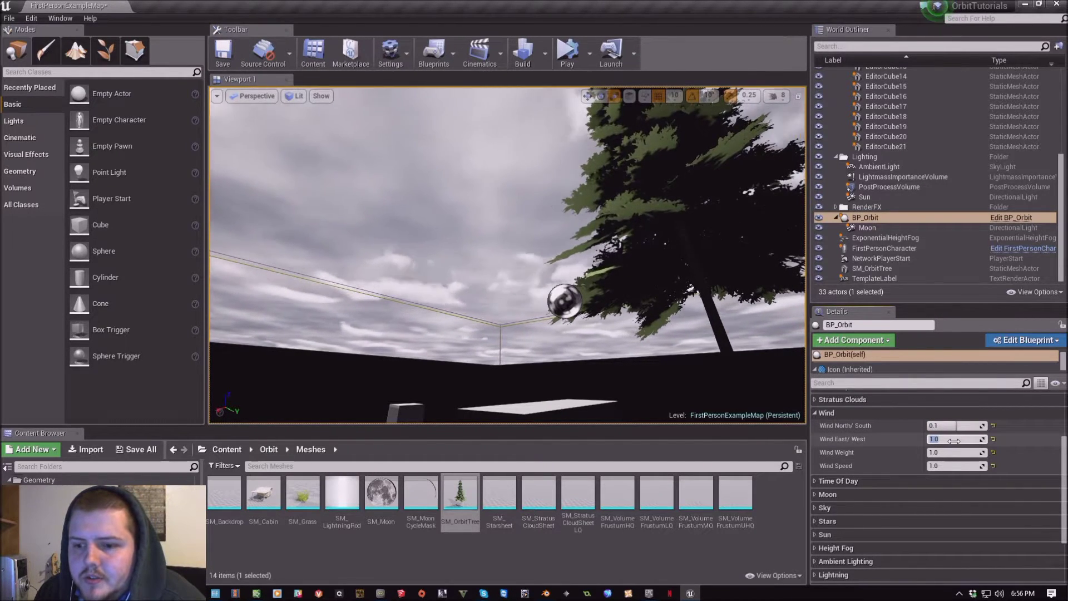
pyautogui.click(953, 439)
pyautogui.write('-1')
pyautogui.press('Return')
pyautogui.click(953, 439)
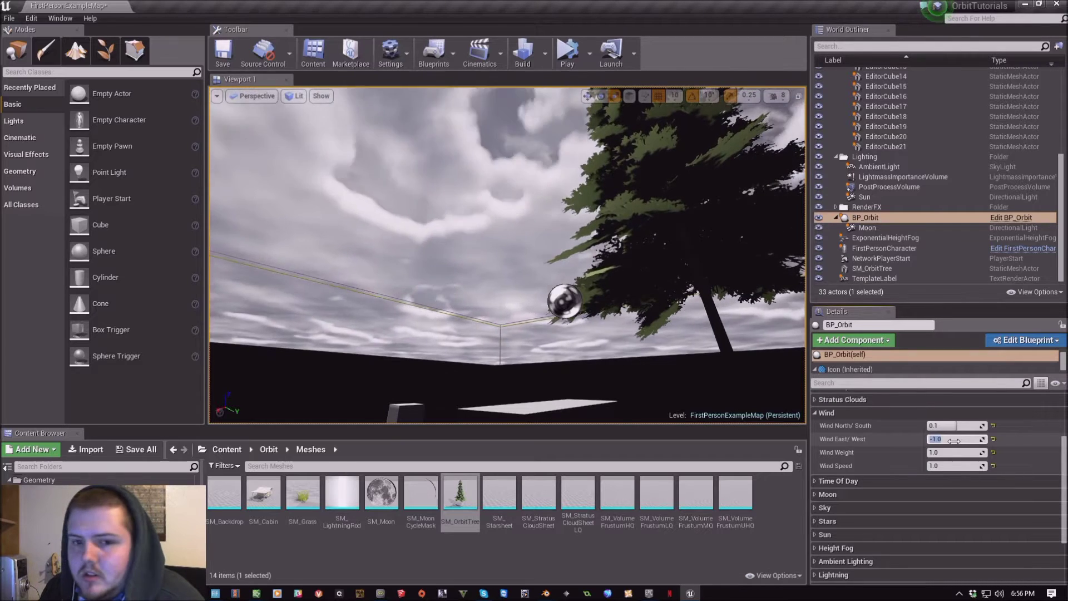
pyautogui.write('0')
pyautogui.press('Return')
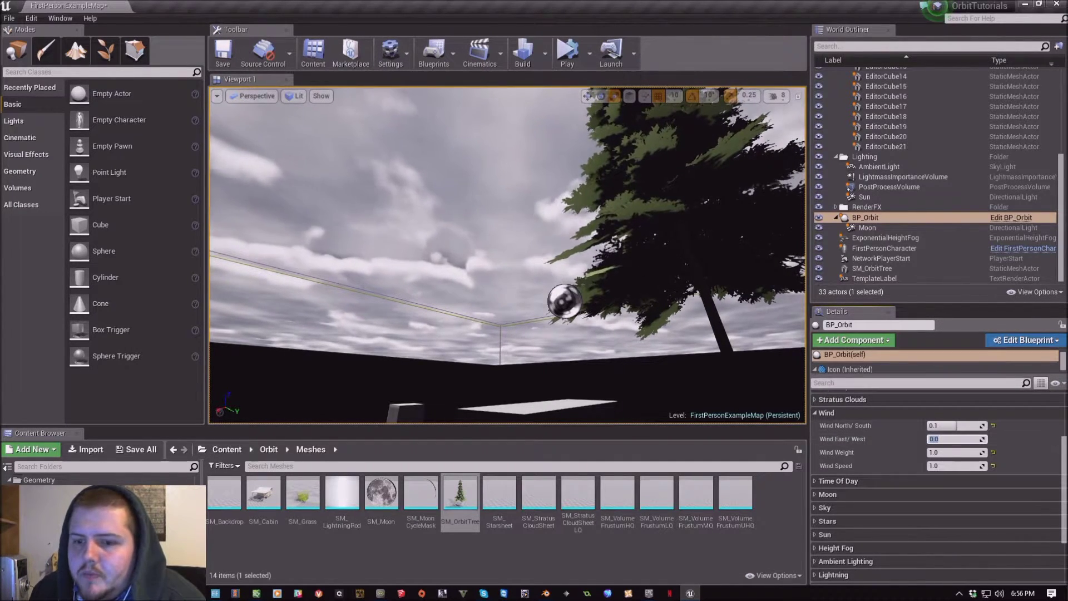
pyautogui.moveTo(501, 250); pyautogui.dragTo(528, 270, button='right')
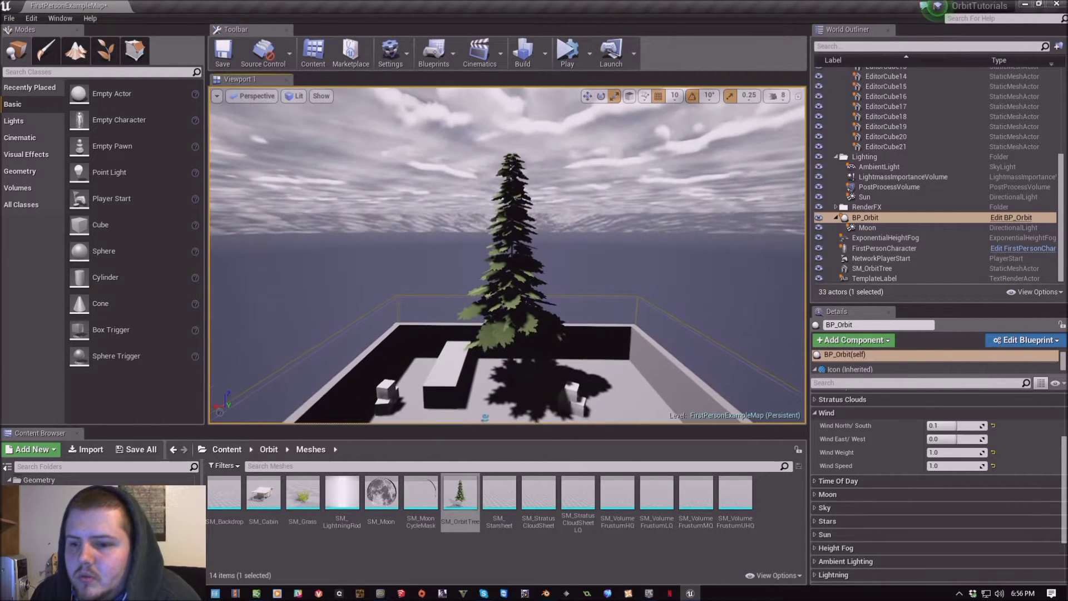
pyautogui.click(961, 453)
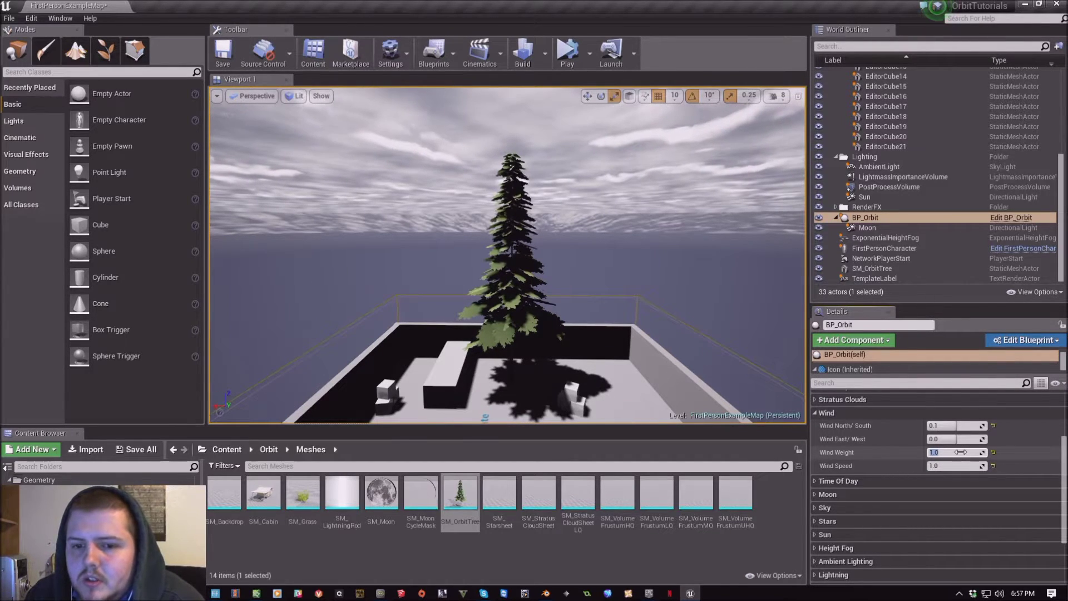
pyautogui.write('15')
pyautogui.press('Return')
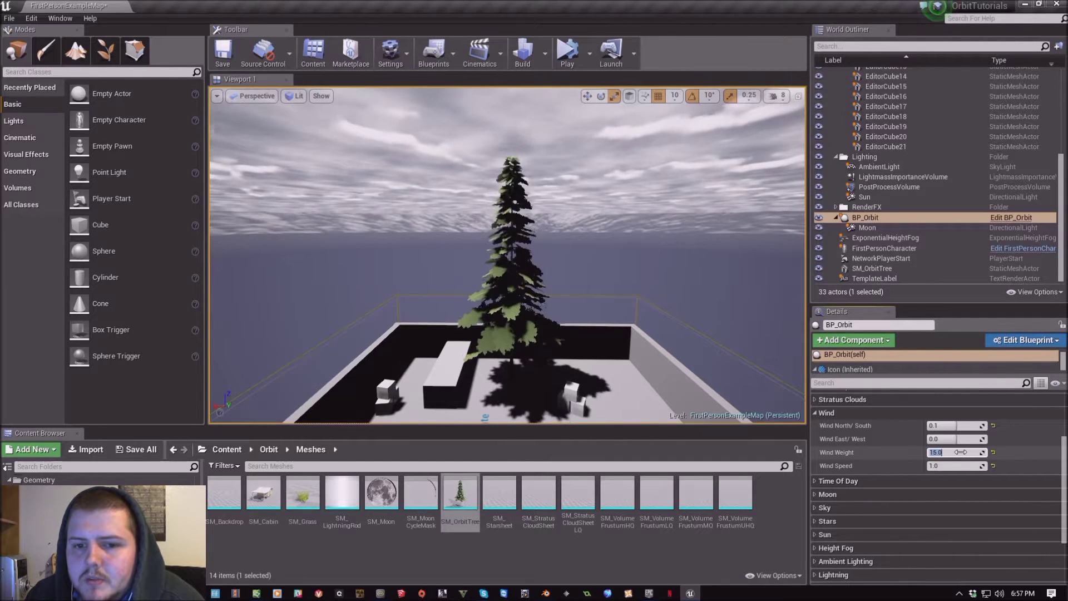
pyautogui.press('Tab')
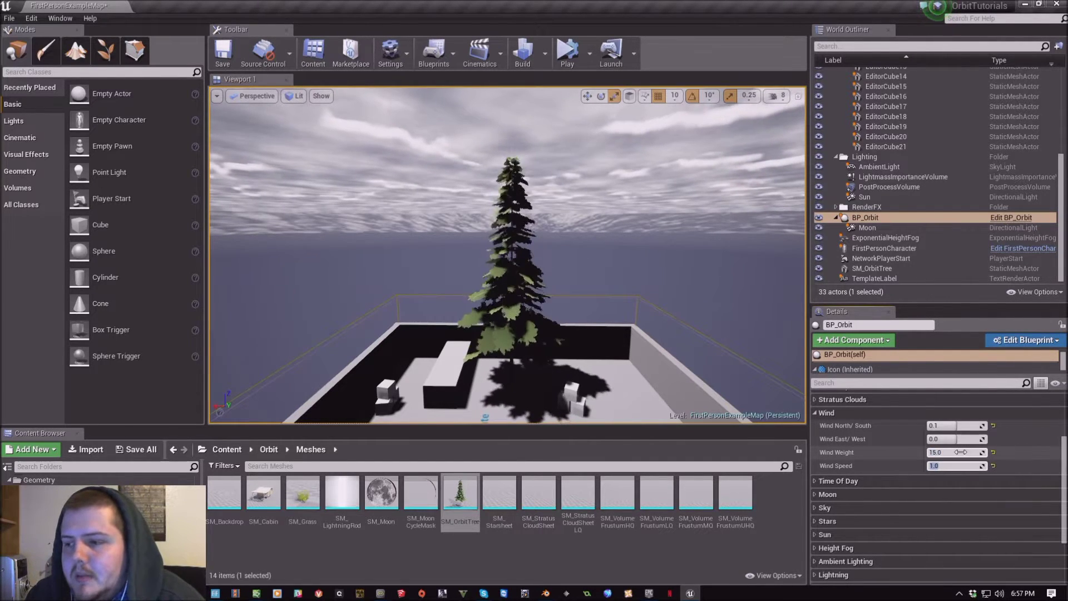
pyautogui.write('15')
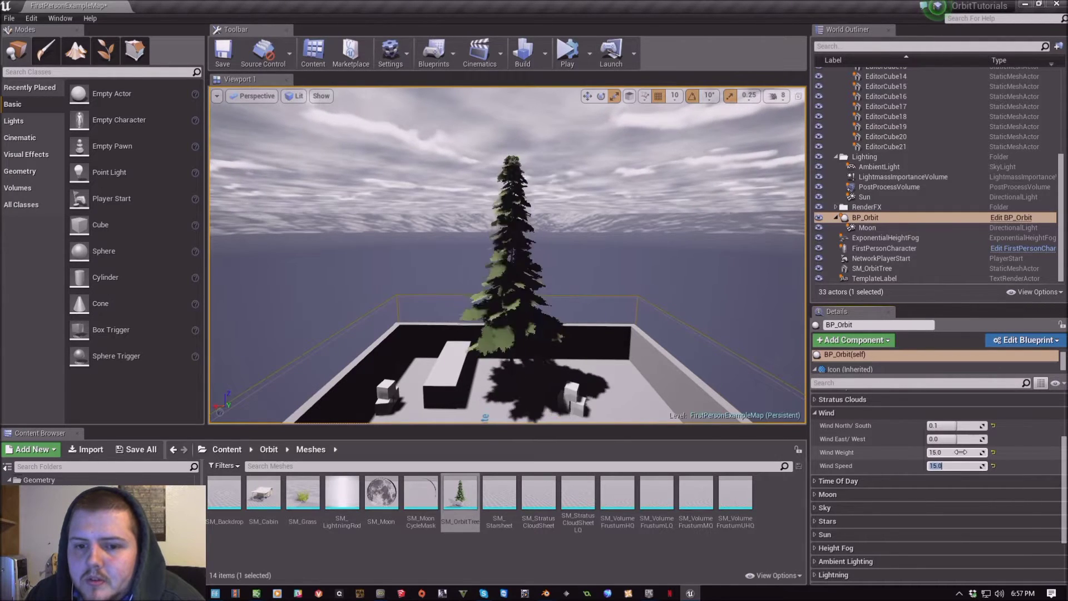
pyautogui.press('Return')
pyautogui.write('0.1')
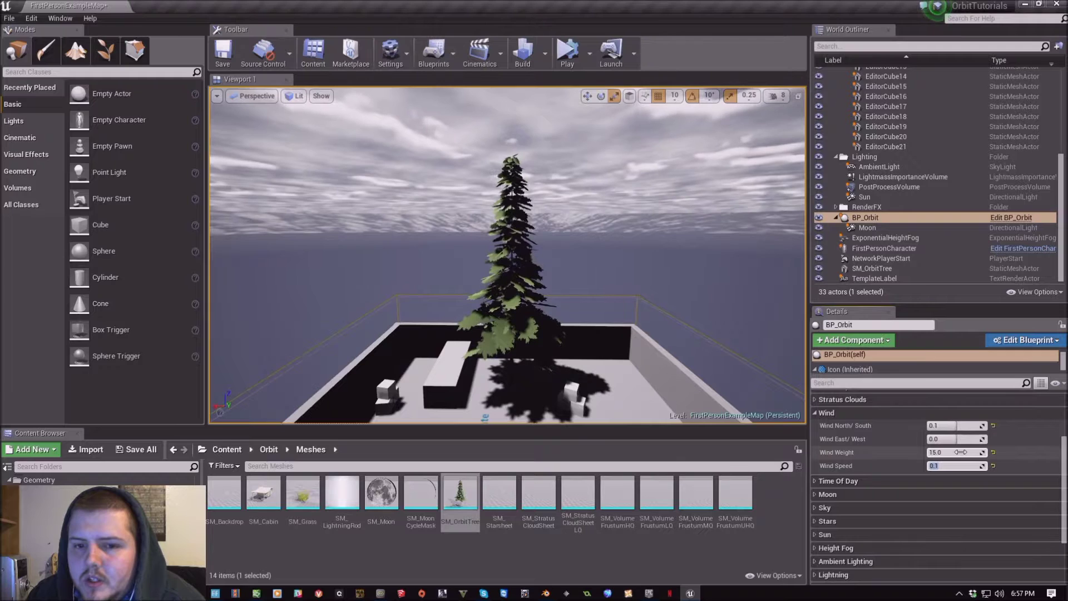
pyautogui.hotkey('ctrl', 'z')
pyautogui.hotkey('ctrl', 'z')
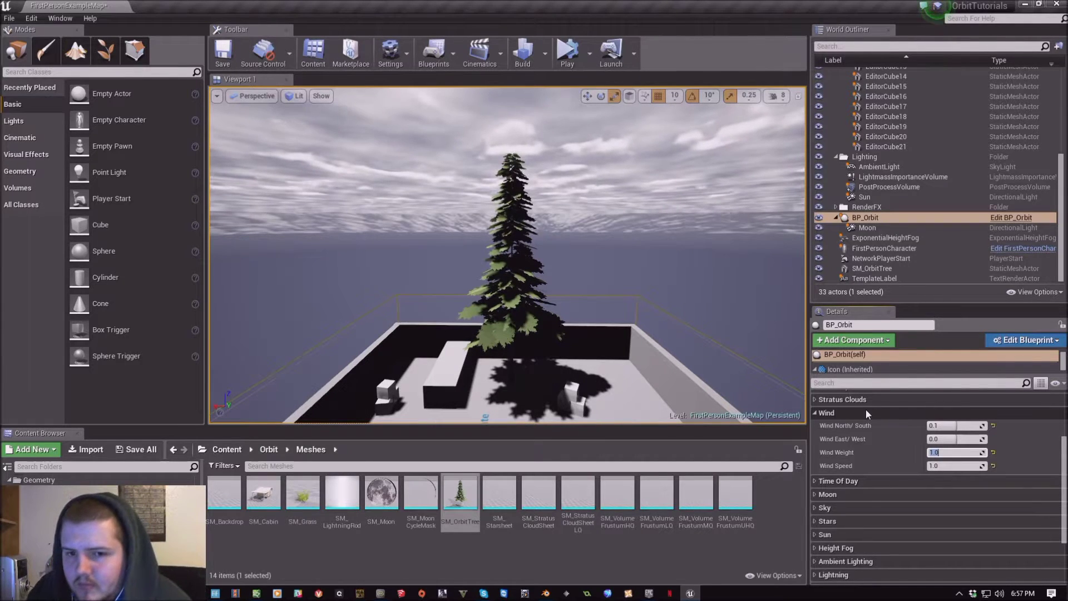
pyautogui.moveTo(668, 334); pyautogui.dragTo(667, 334, button='right')
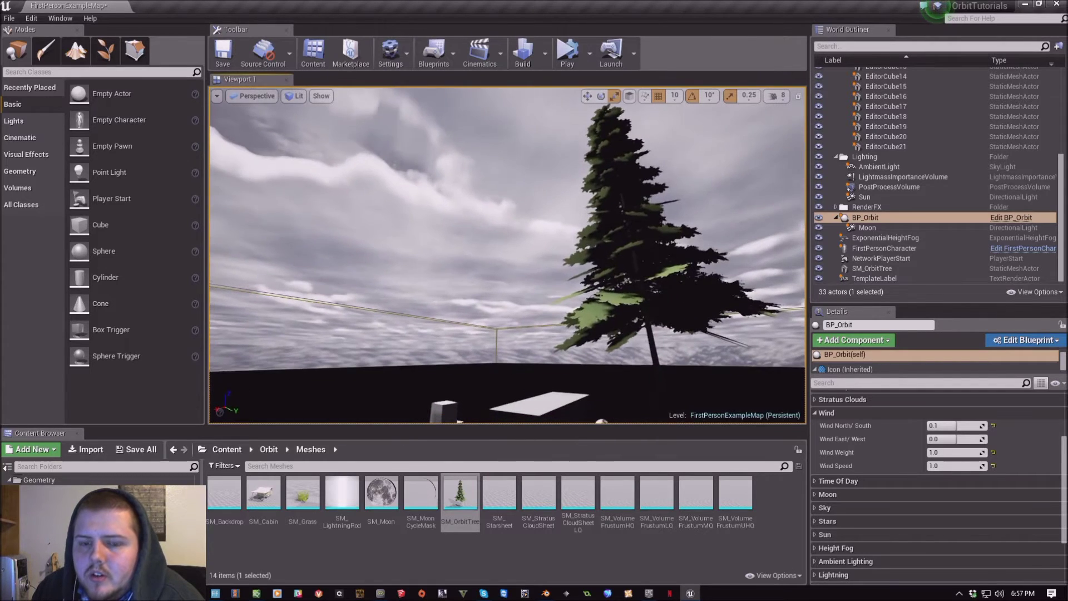
# Collapse Wind and expand Lightning, showing Brightness 100, Arc 200, Flicker Rate 0.01, Max Flickers 20.
pyautogui.click(860, 414)
pyautogui.scroll(2, 872, 493)
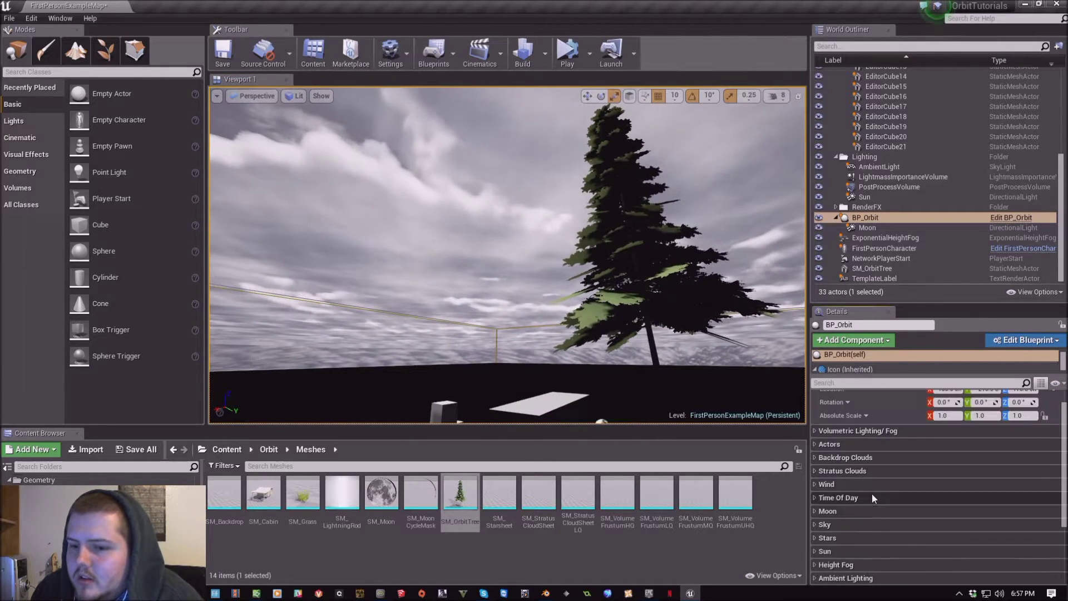
pyautogui.scroll(-4, 872, 493)
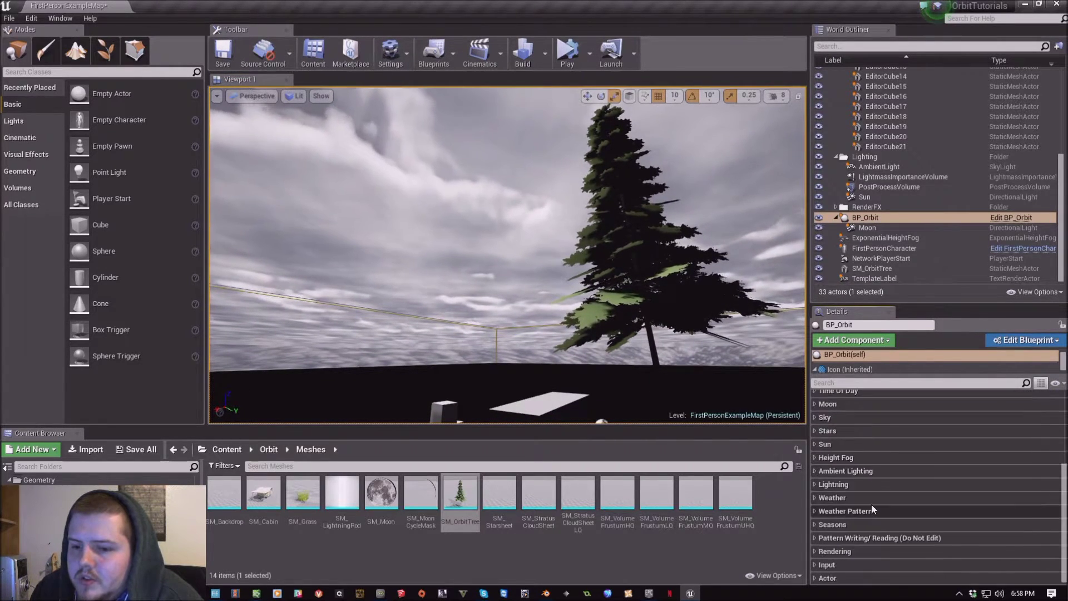
pyautogui.click(860, 483)
pyautogui.scroll(-3, 887, 485)
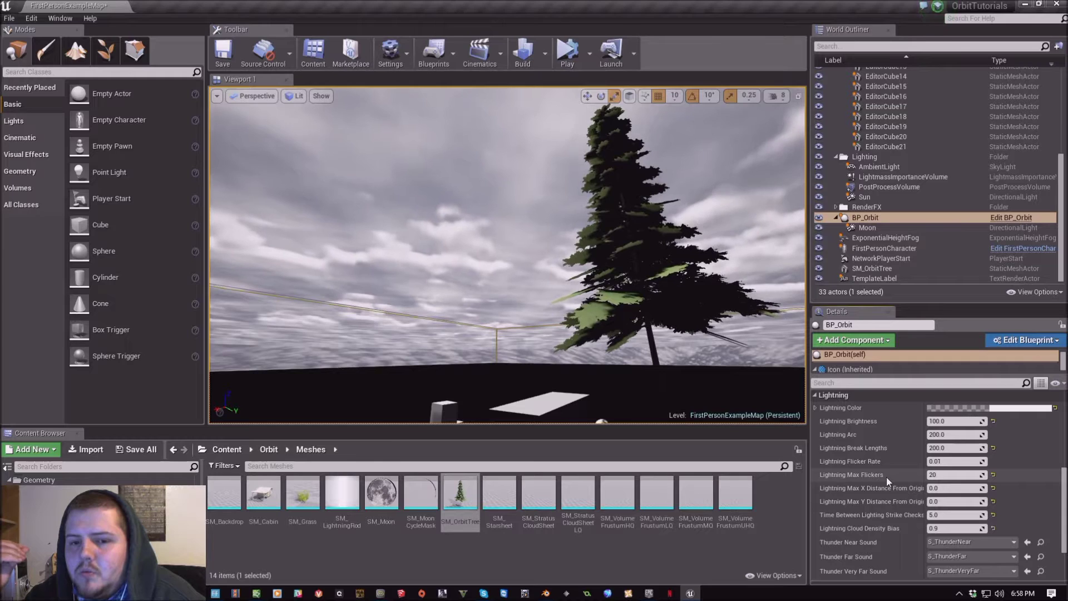
# Collapse the Stratus Clouds category and scroll to BP_Orbit's Lightning settings.
pyautogui.scroll(-8, 886, 477)
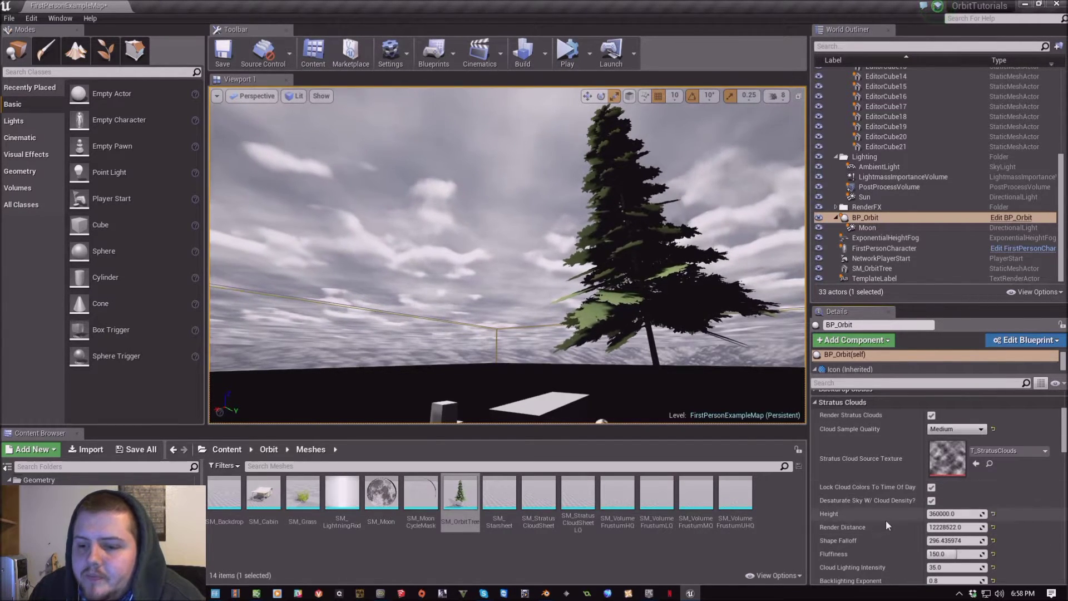
pyautogui.scroll(-2, 844, 513)
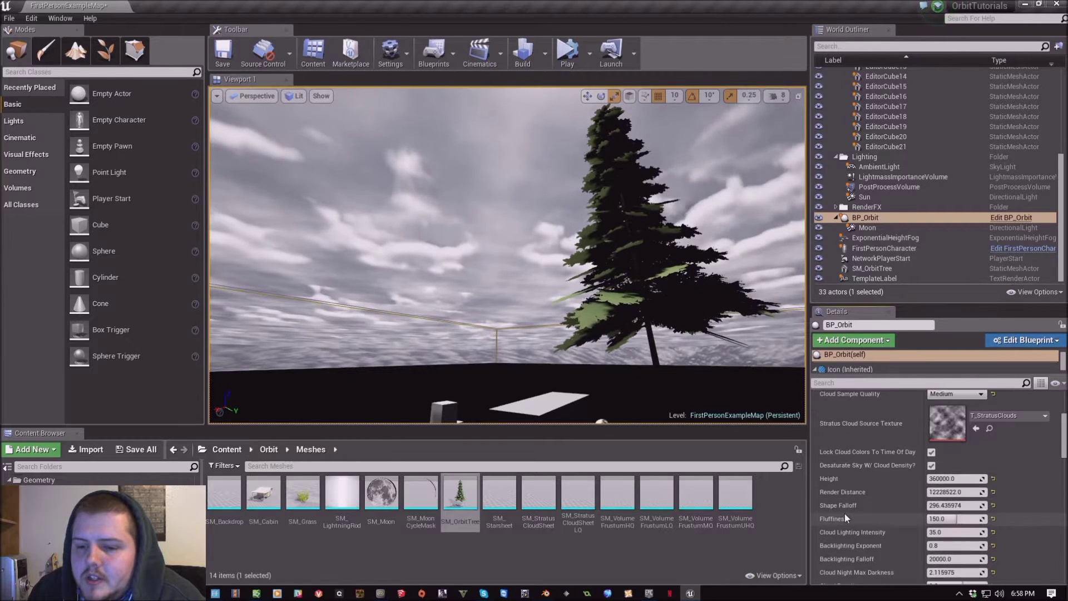
pyautogui.scroll(3, 837, 477)
pyautogui.click(841, 422)
pyautogui.scroll(-4, 871, 489)
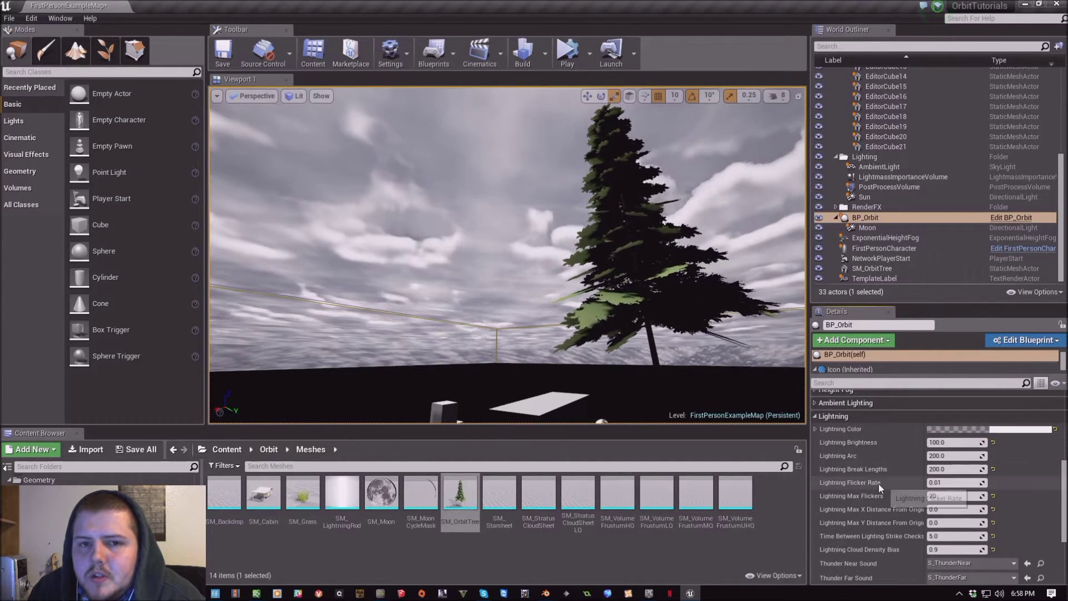
pyautogui.scroll(2, 877, 471)
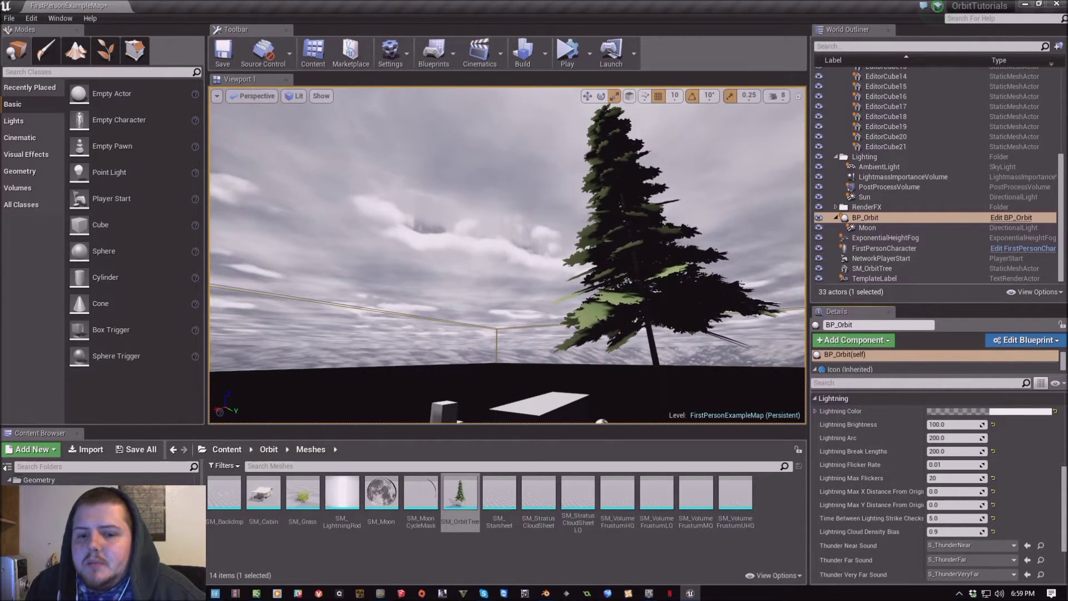
pyautogui.moveTo(520, 389); pyautogui.dragTo(520, 411, button='right')
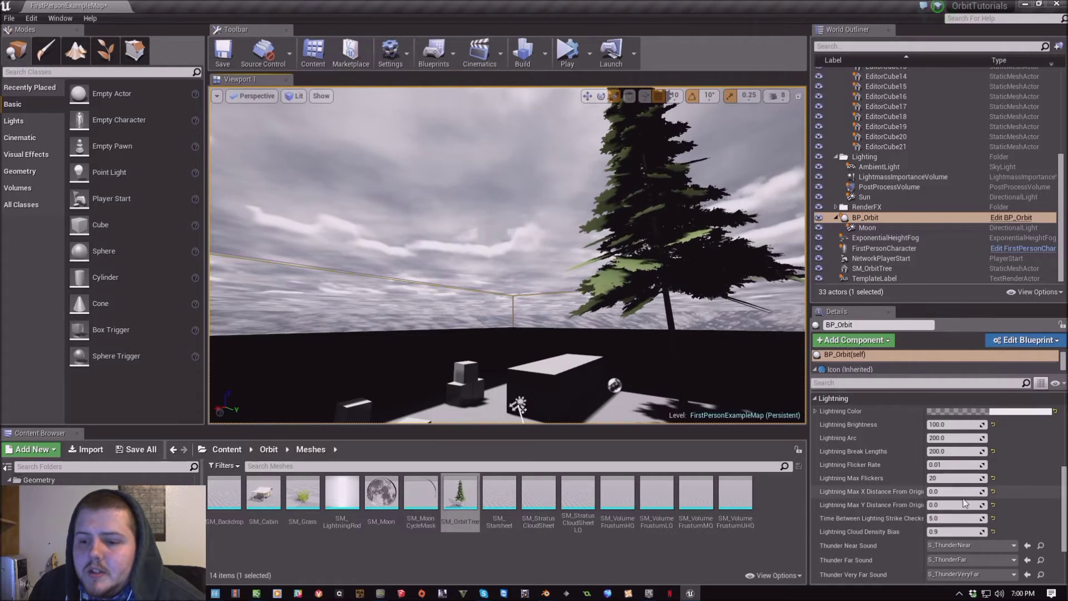
# Set Lightning Cloud Density Bias to 0.2.
pyautogui.click(940, 491)
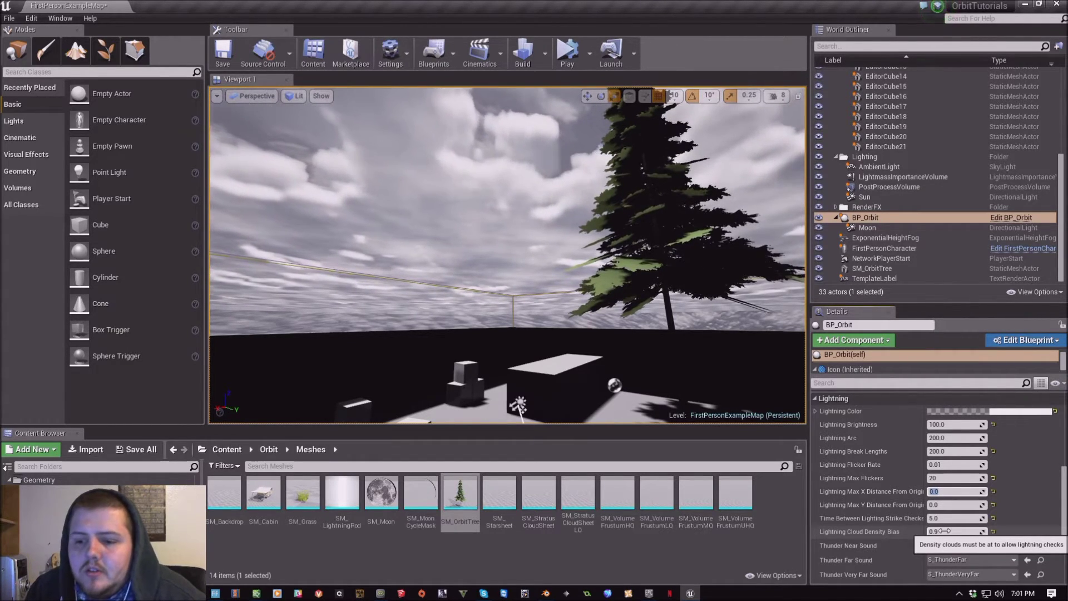
pyautogui.click(941, 531)
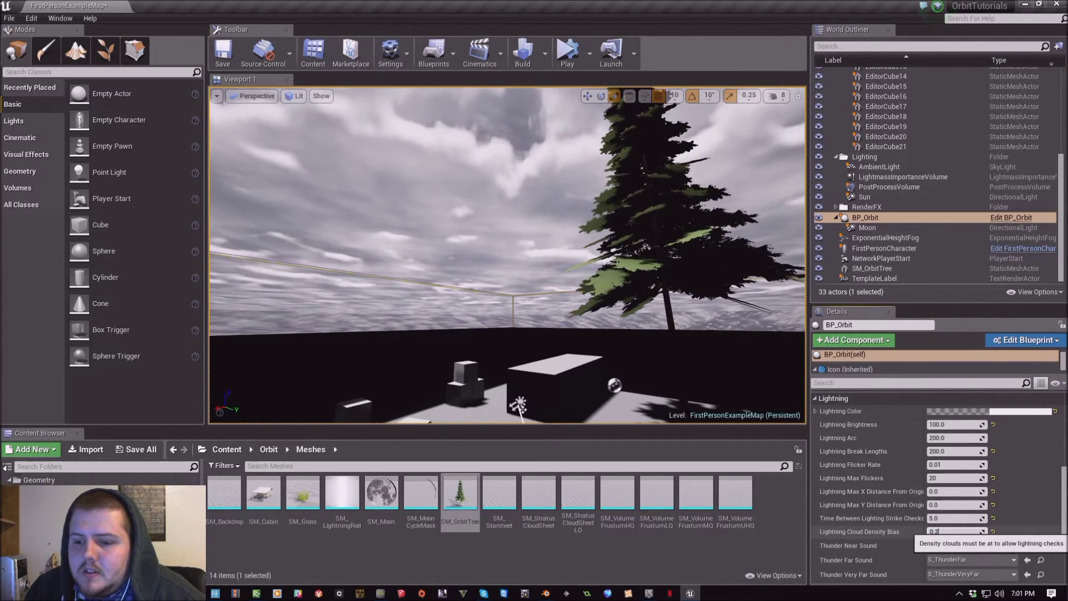
pyautogui.press('Return')
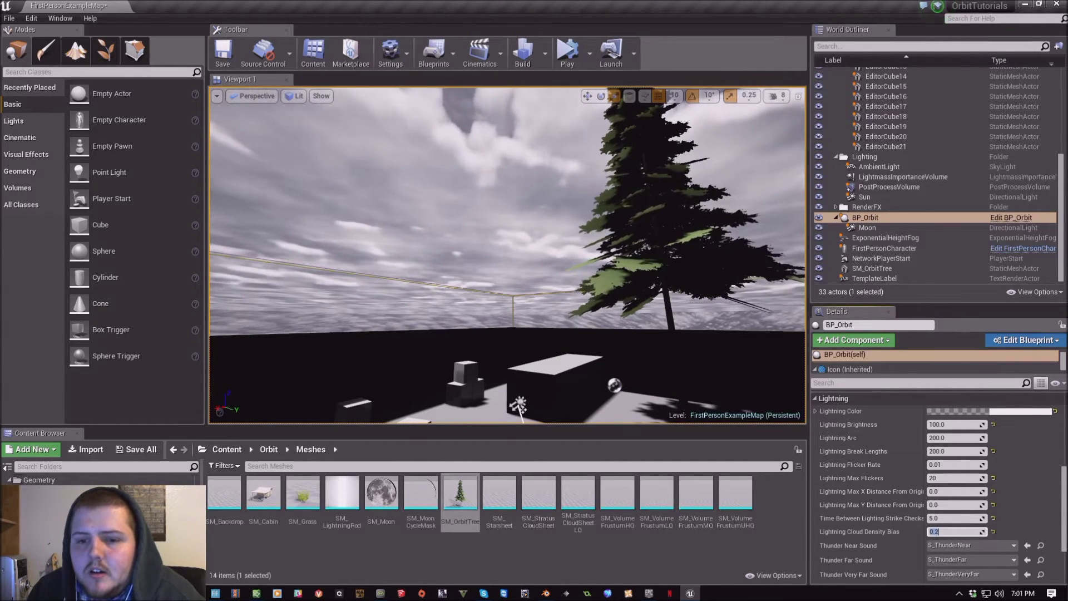
pyautogui.moveTo(522, 414); pyautogui.dragTo(481, 403, button='right')
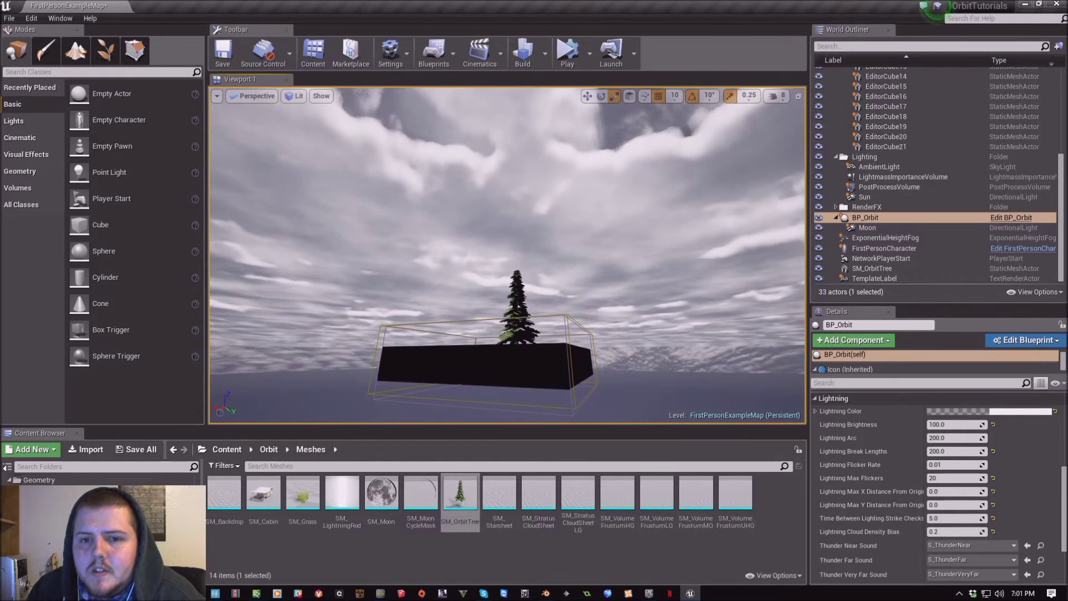
pyautogui.click(568, 55)
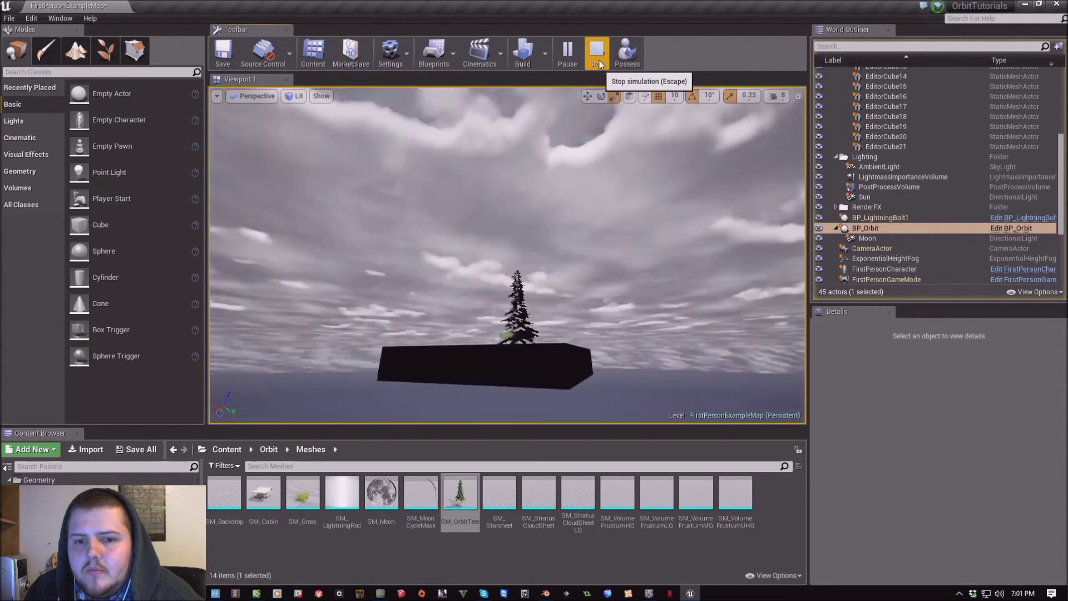
pyautogui.click(597, 55)
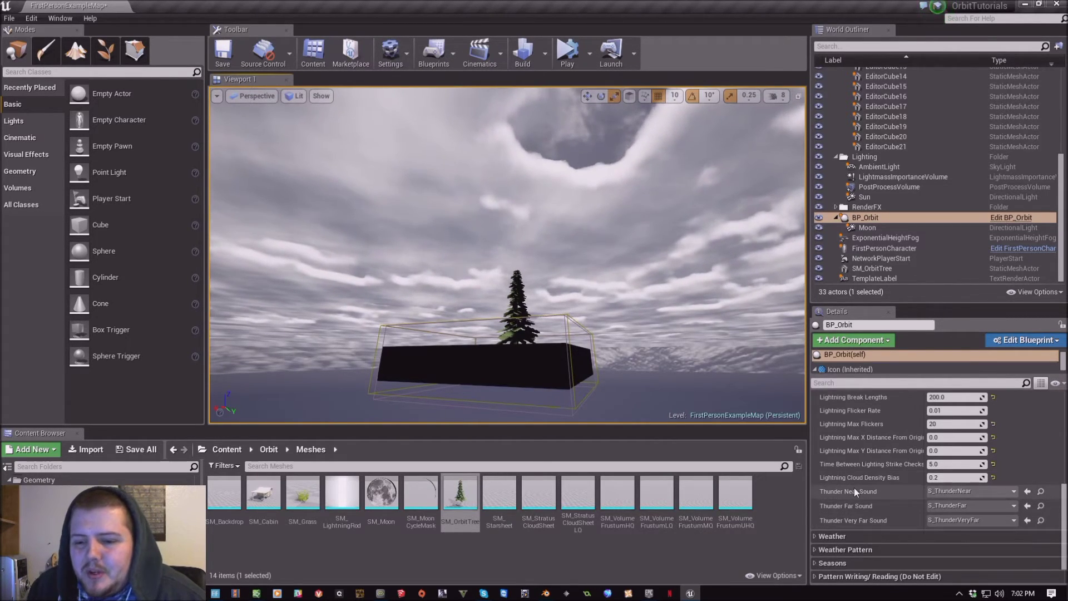
pyautogui.scroll(3, 854, 487)
pyautogui.scroll(2, 854, 487)
pyautogui.click(862, 473)
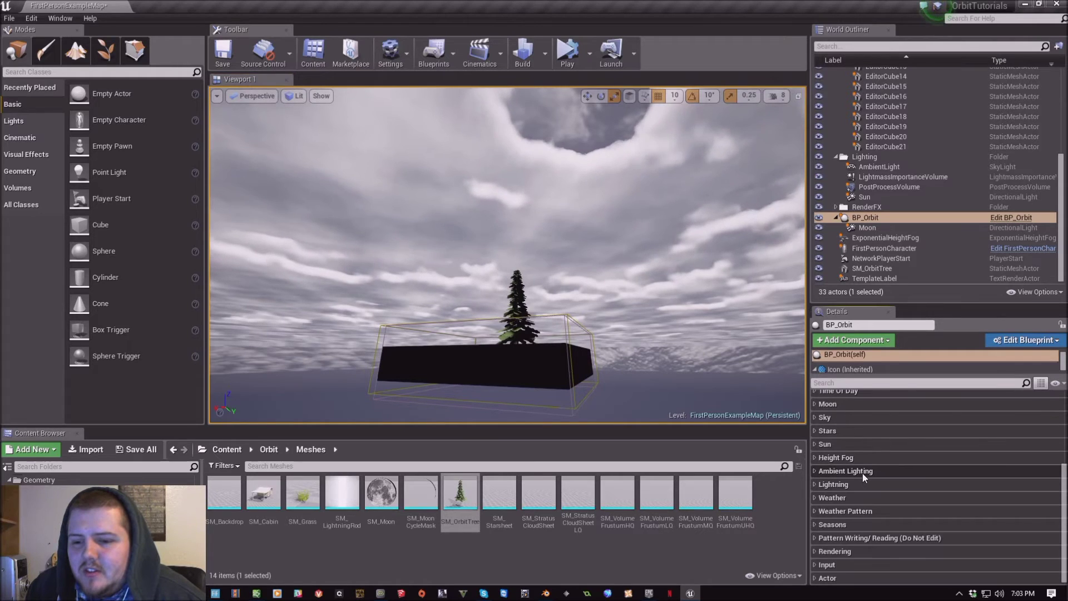
pyautogui.click(852, 523)
pyautogui.scroll(-4, 845, 486)
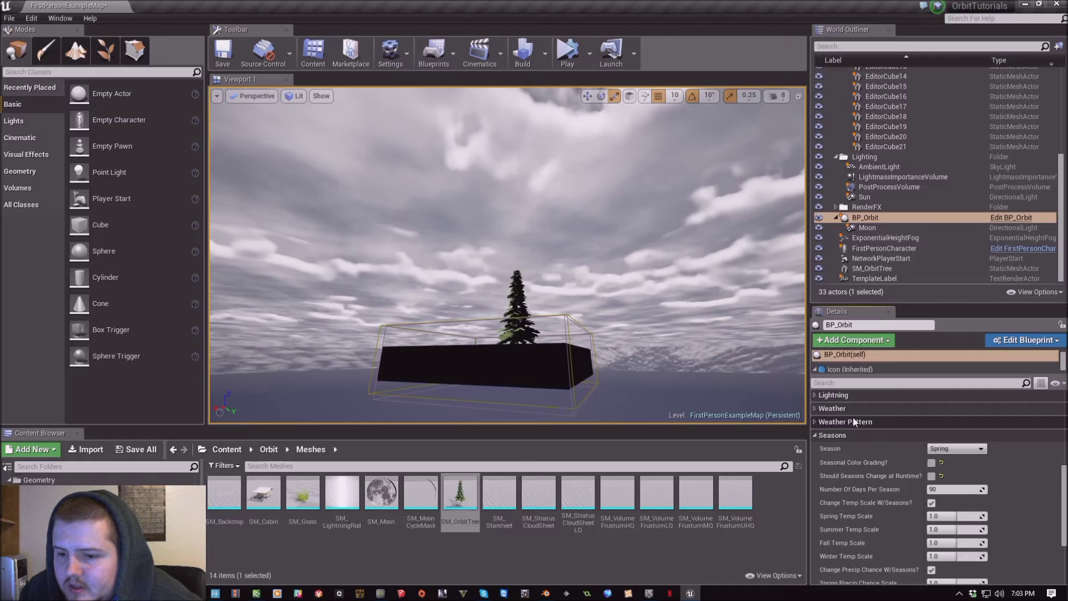
pyautogui.scroll(-1, 854, 418)
pyautogui.scroll(-2, 853, 417)
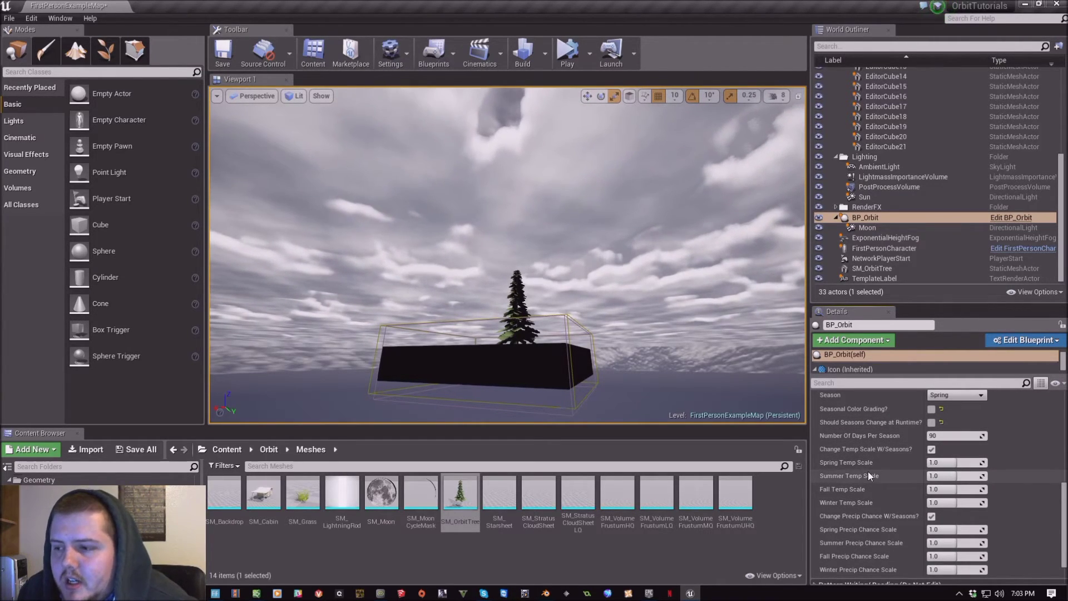
pyautogui.scroll(1, 868, 472)
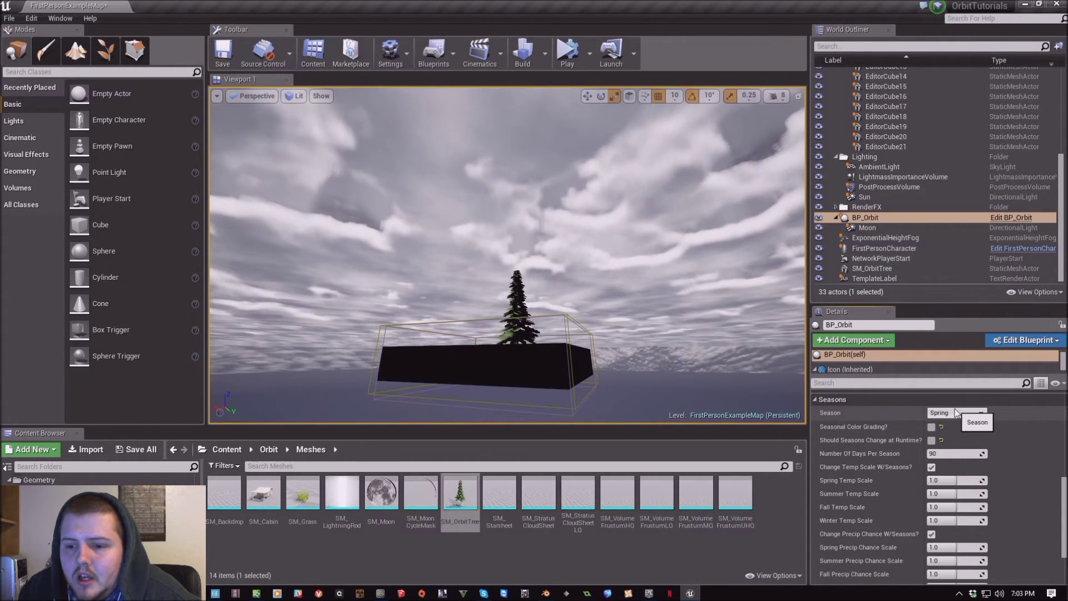
# Enable Seasonal Color Grading and preview Summer, Fall and Winter before returning to Spring.
pyautogui.click(932, 427)
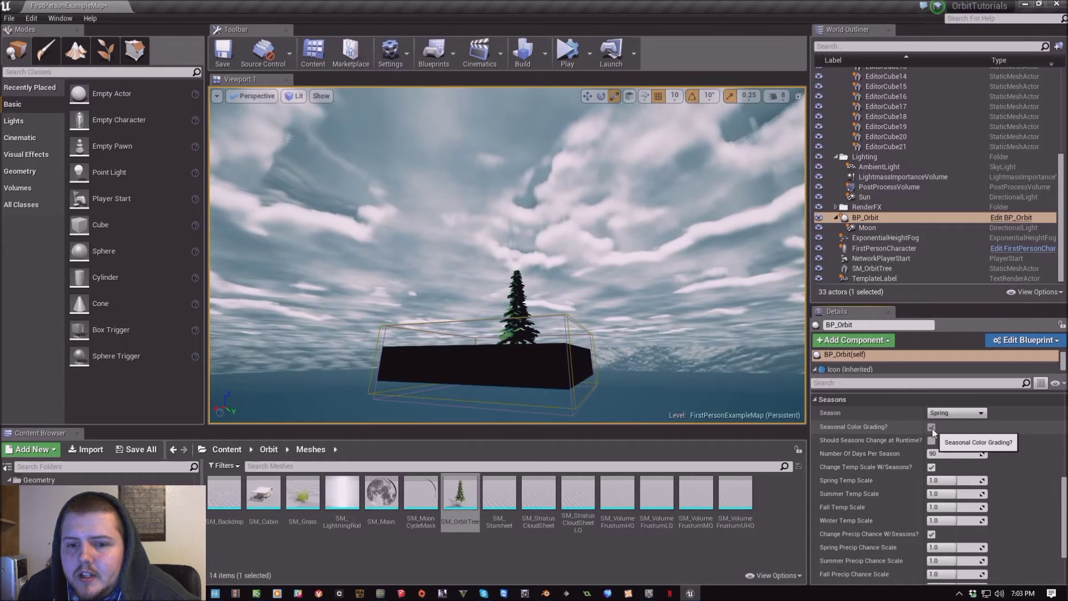
pyautogui.click(936, 412)
pyautogui.click(951, 406)
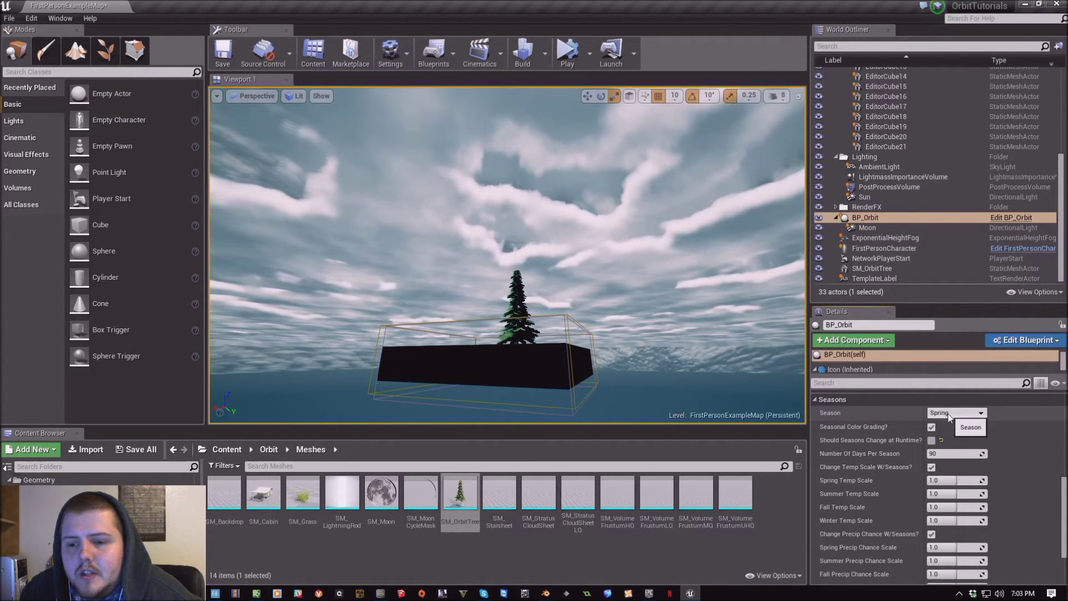
pyautogui.click(948, 414)
pyautogui.click(945, 427)
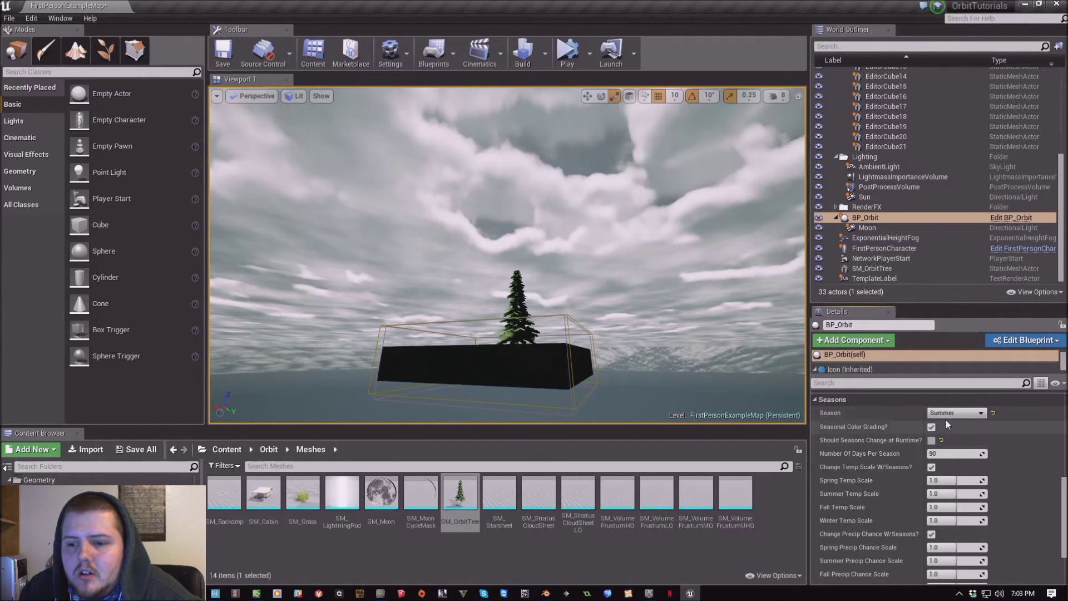
pyautogui.click(948, 413)
pyautogui.click(946, 437)
pyautogui.click(953, 412)
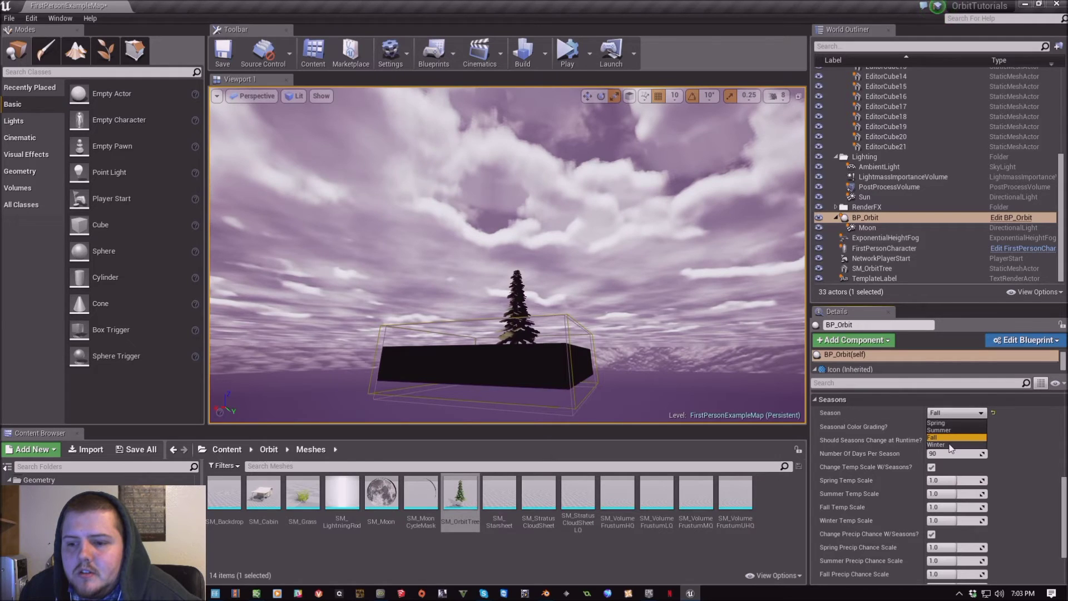
pyautogui.click(950, 445)
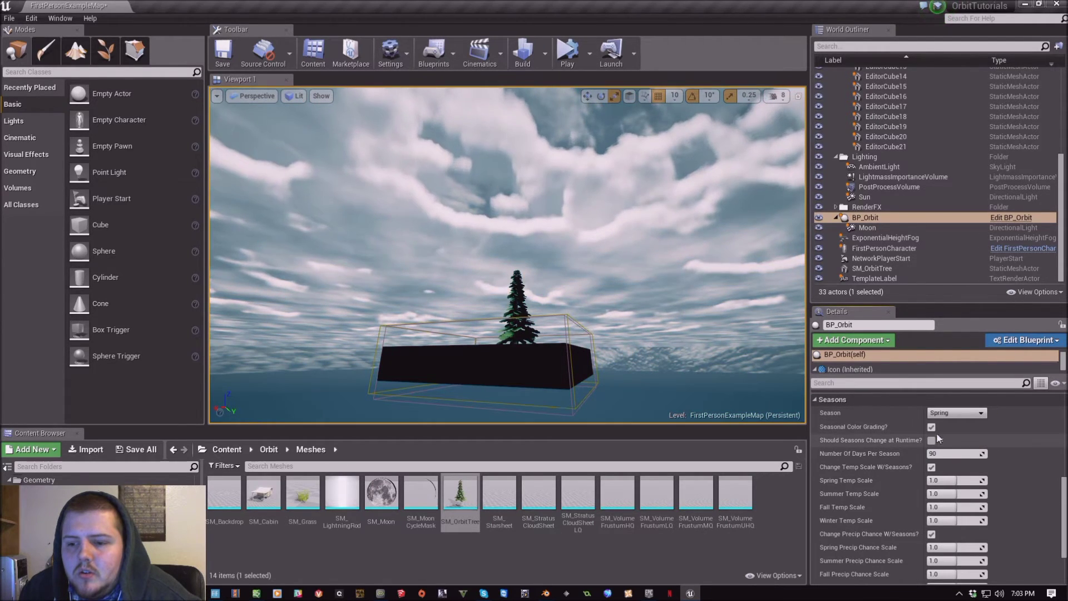
pyautogui.click(935, 423)
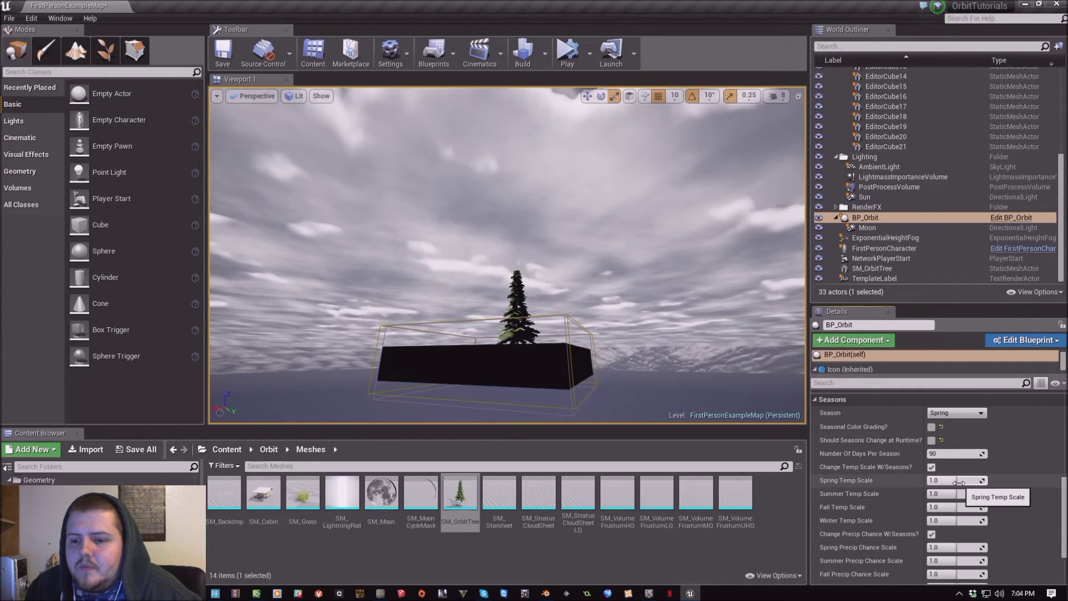
pyautogui.scroll(-10, 902, 452)
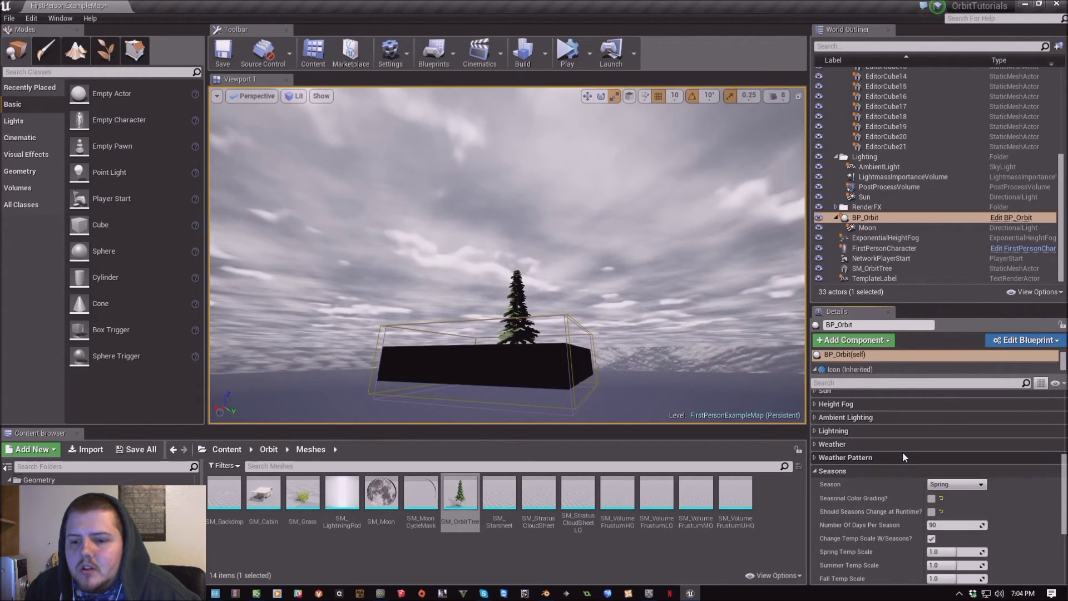
pyautogui.scroll(-2, 923, 511)
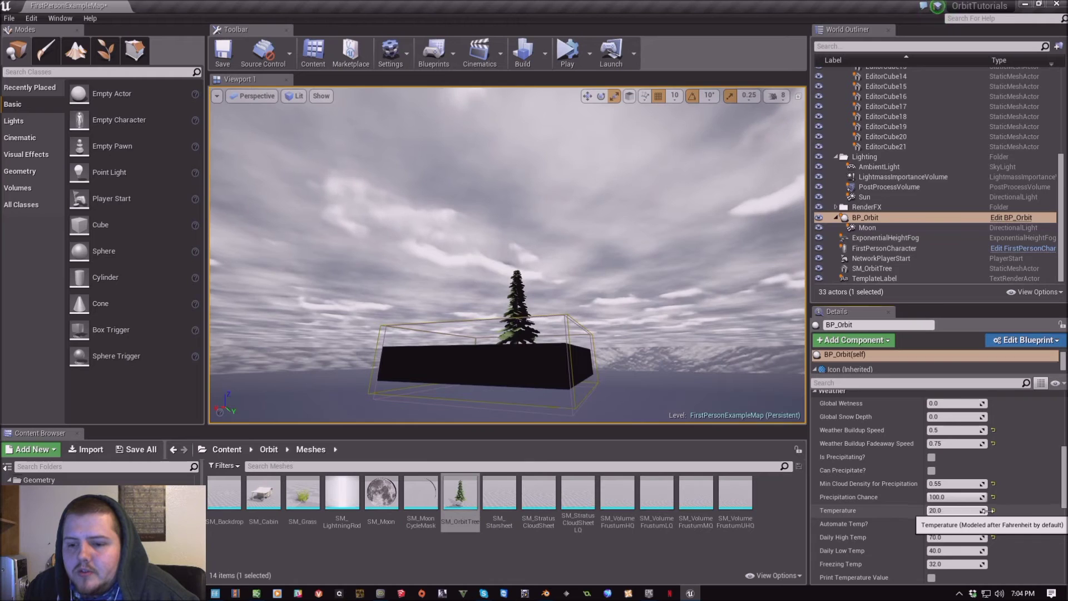
pyautogui.scroll(-1, 945, 506)
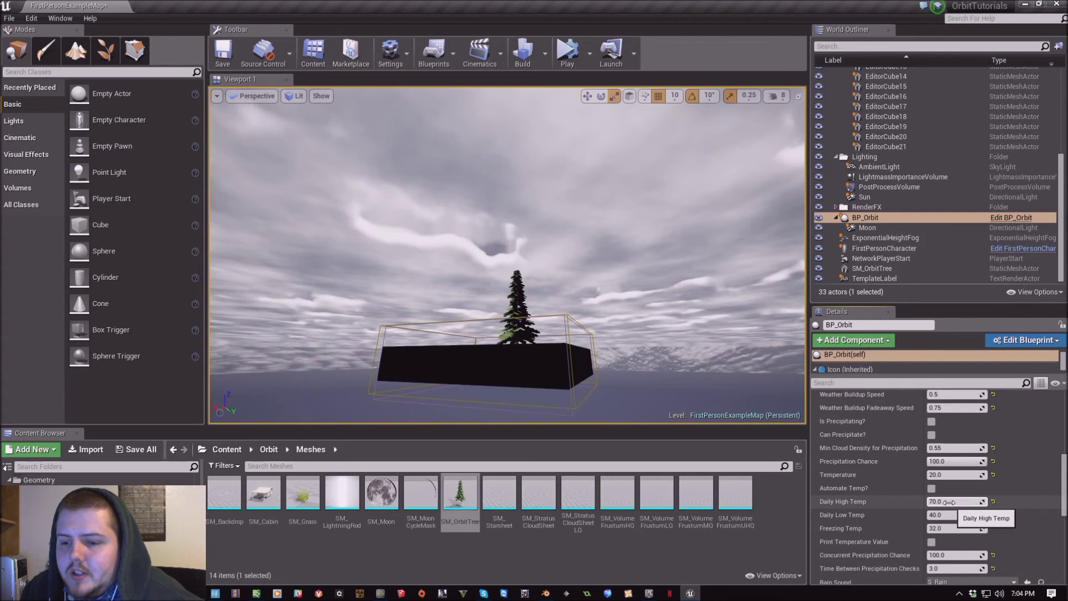
pyautogui.scroll(-5, 950, 515)
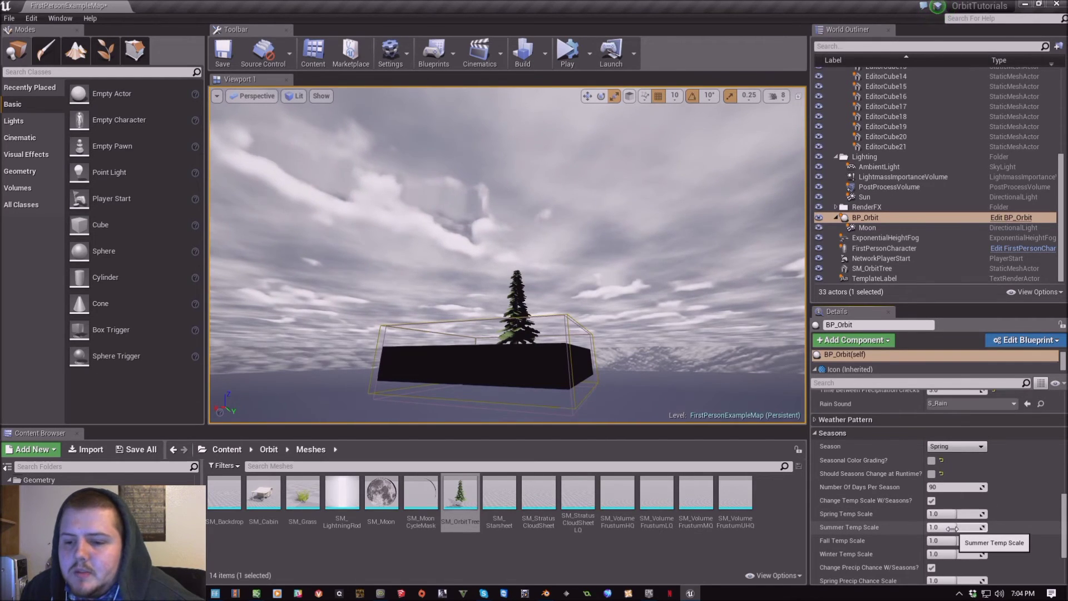
pyautogui.click(953, 527)
pyautogui.write('1.15')
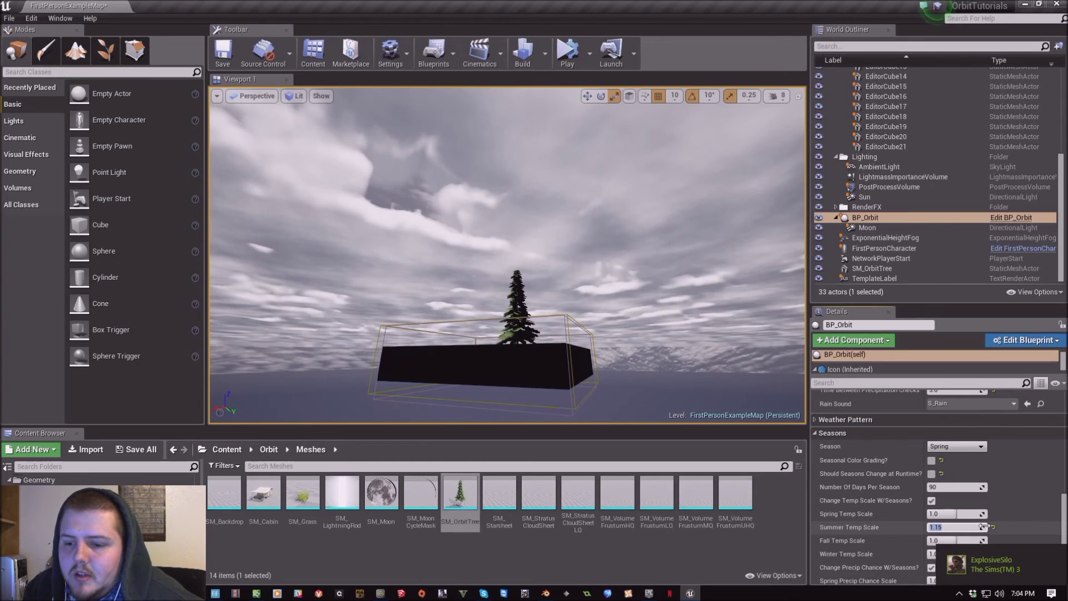
pyautogui.scroll(3, 982, 527)
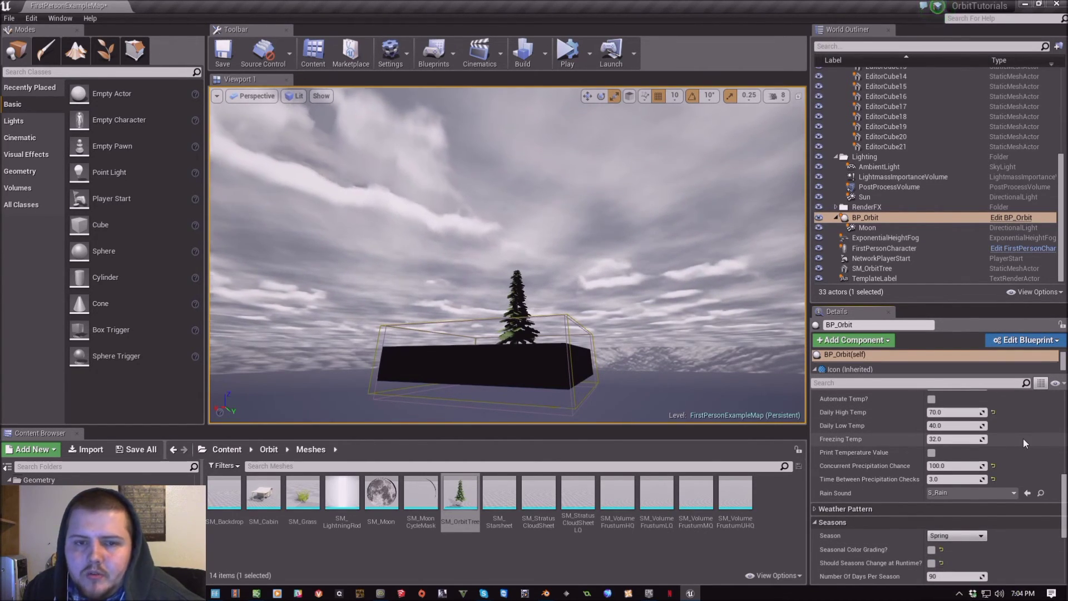
pyautogui.scroll(-4, 1023, 438)
pyautogui.click(946, 535)
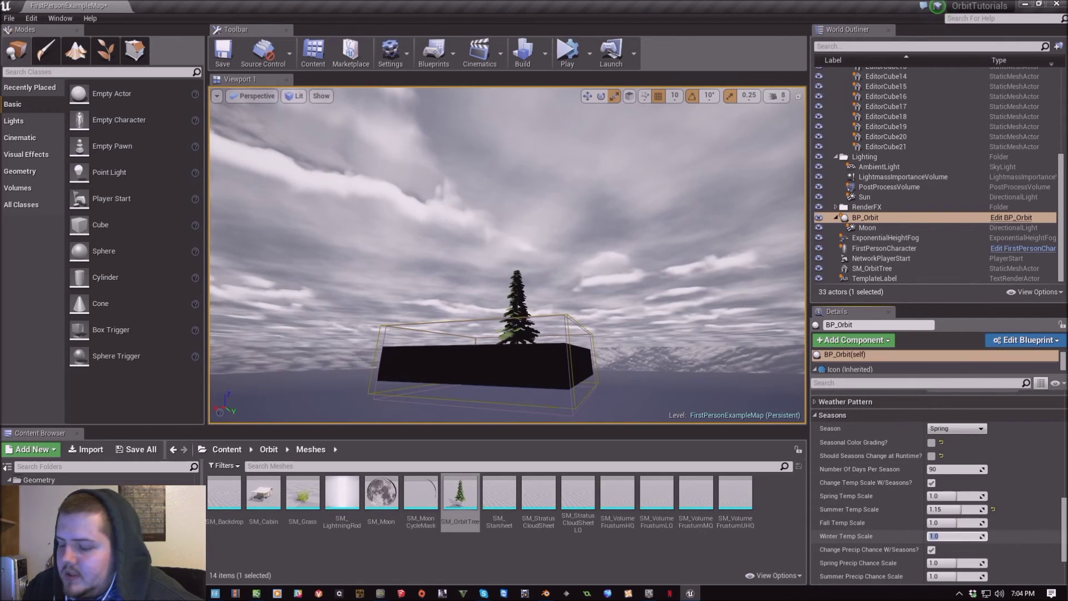
pyautogui.write('0.2')
pyautogui.press('Return')
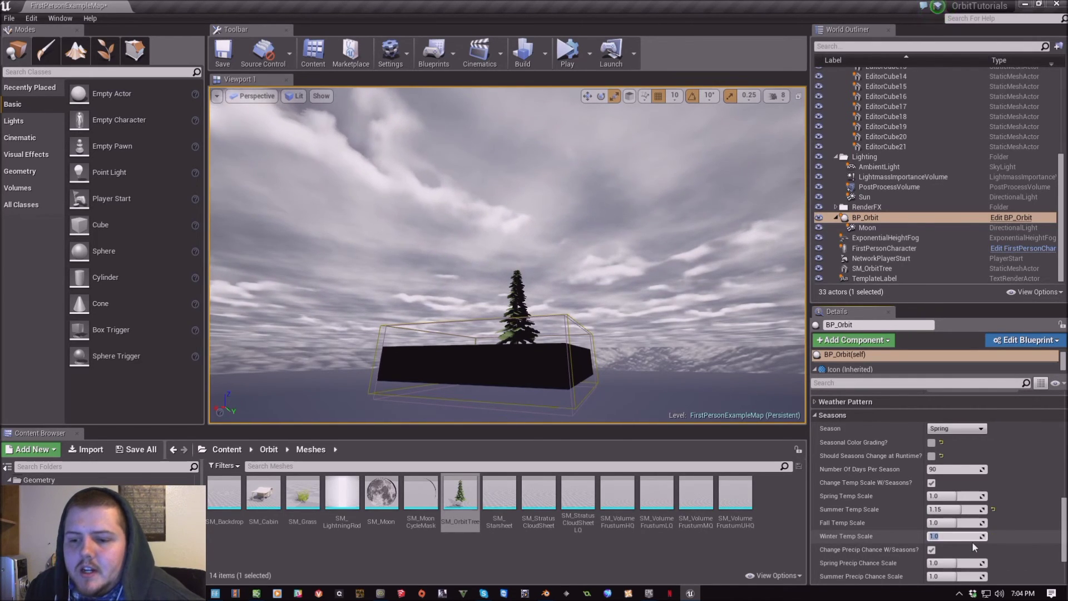
pyautogui.press('Escape')
pyautogui.click(961, 509)
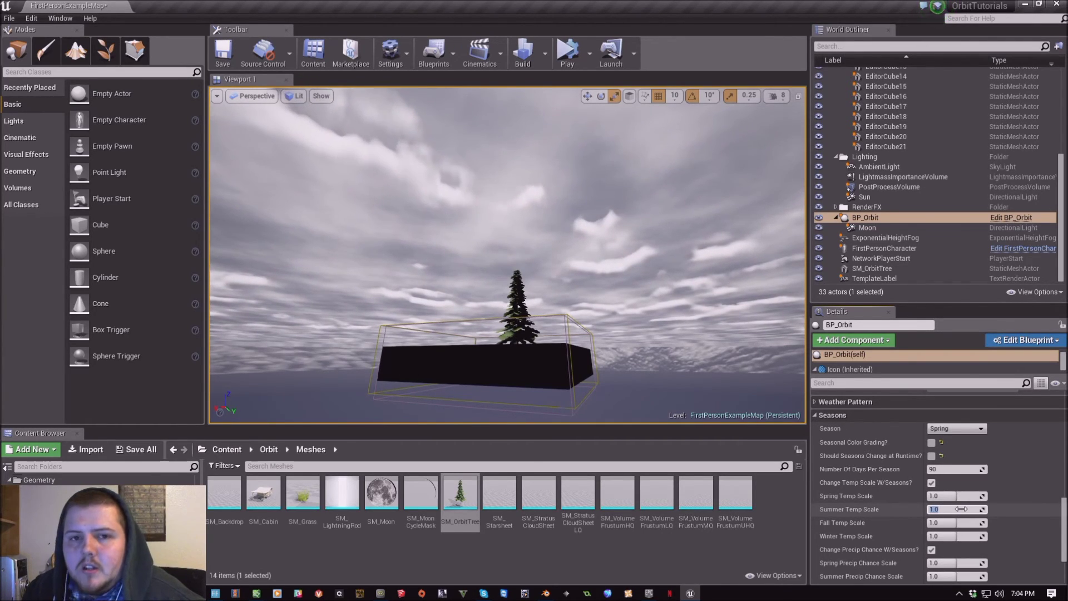
# Scroll up and down through BP_Orbit's Details categories back to the Seasons header.
pyautogui.scroll(-2, 884, 515)
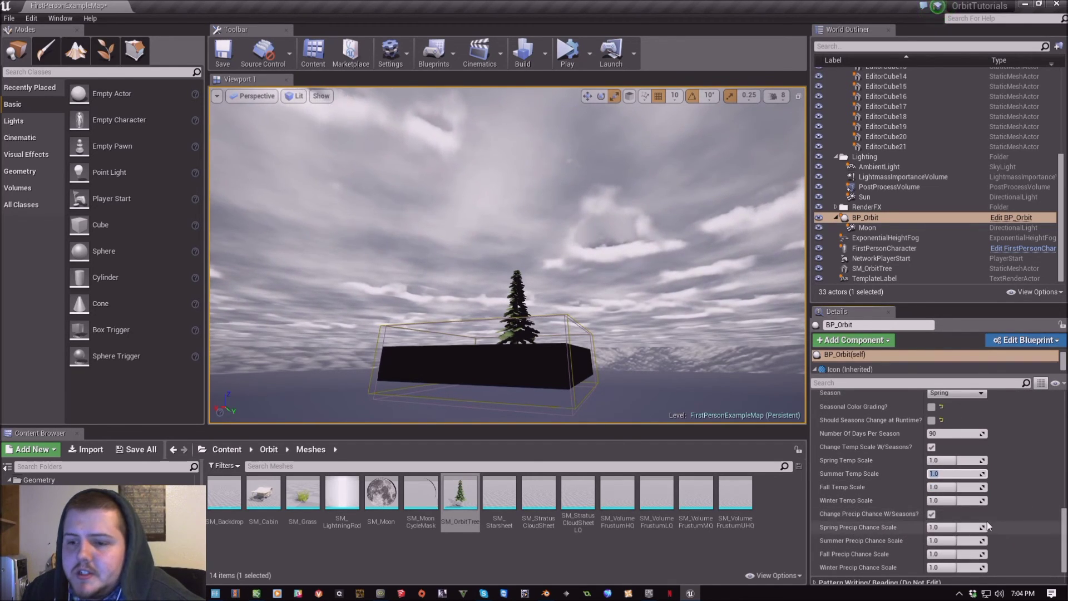
pyautogui.scroll(8, 987, 521)
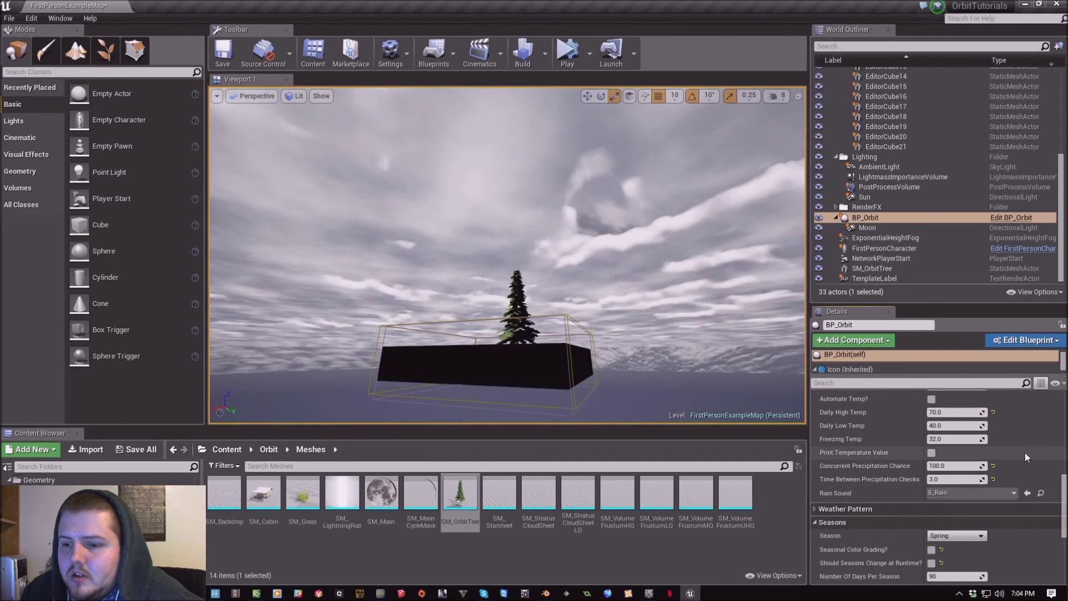
pyautogui.scroll(3, 893, 460)
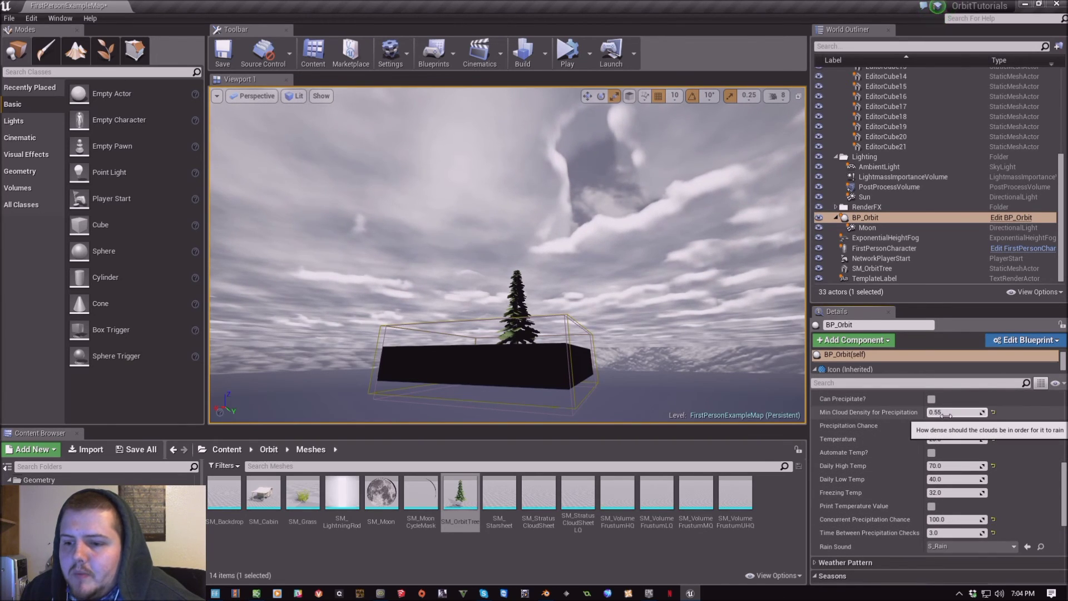
pyautogui.scroll(-1, 947, 412)
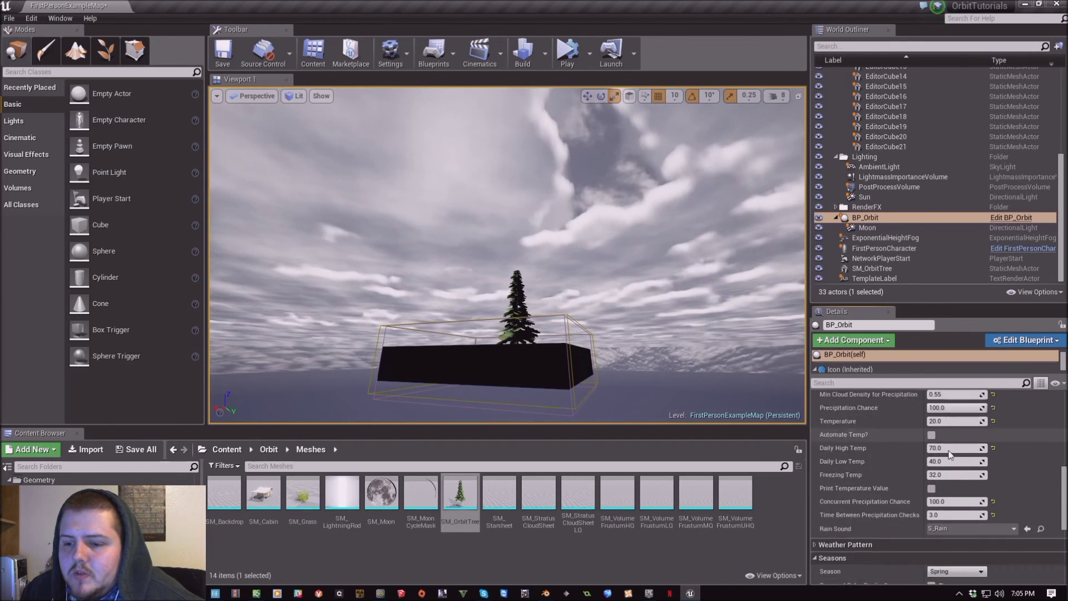
pyautogui.scroll(-8, 950, 454)
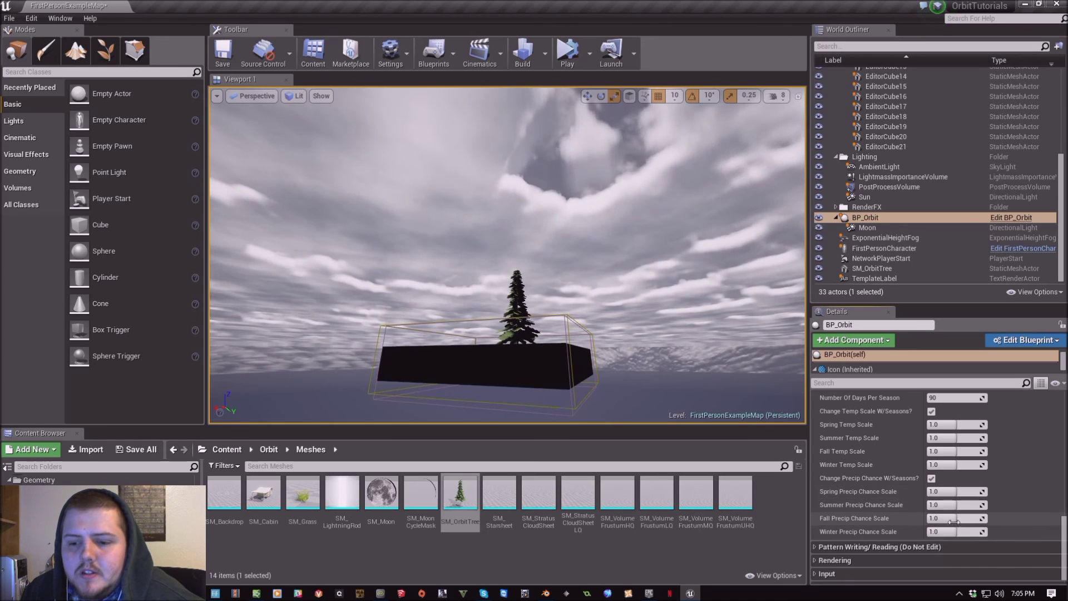
pyautogui.scroll(3, 953, 520)
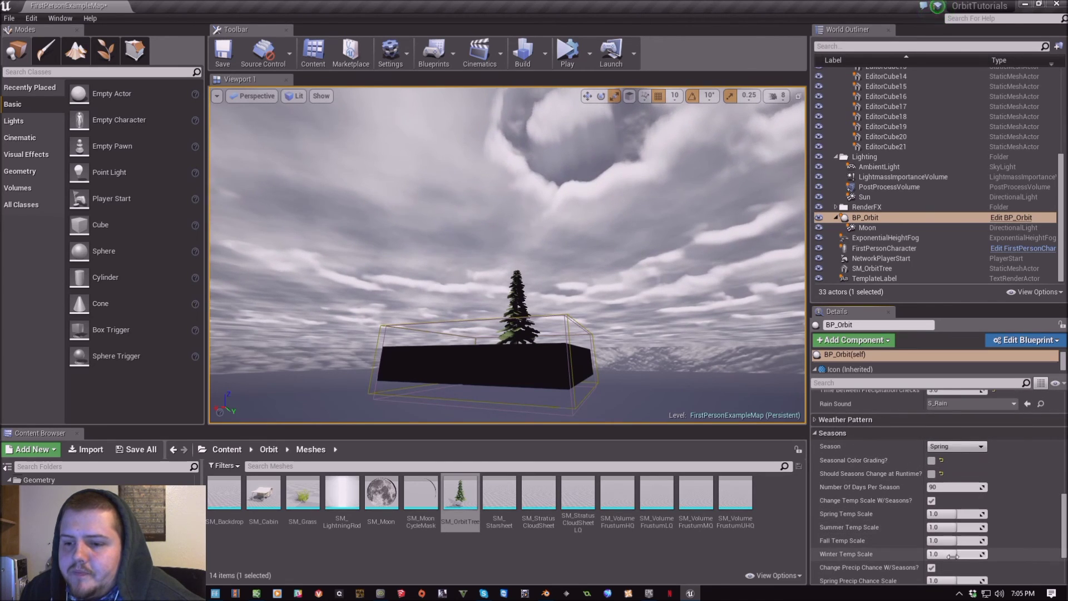
pyautogui.scroll(5, 859, 439)
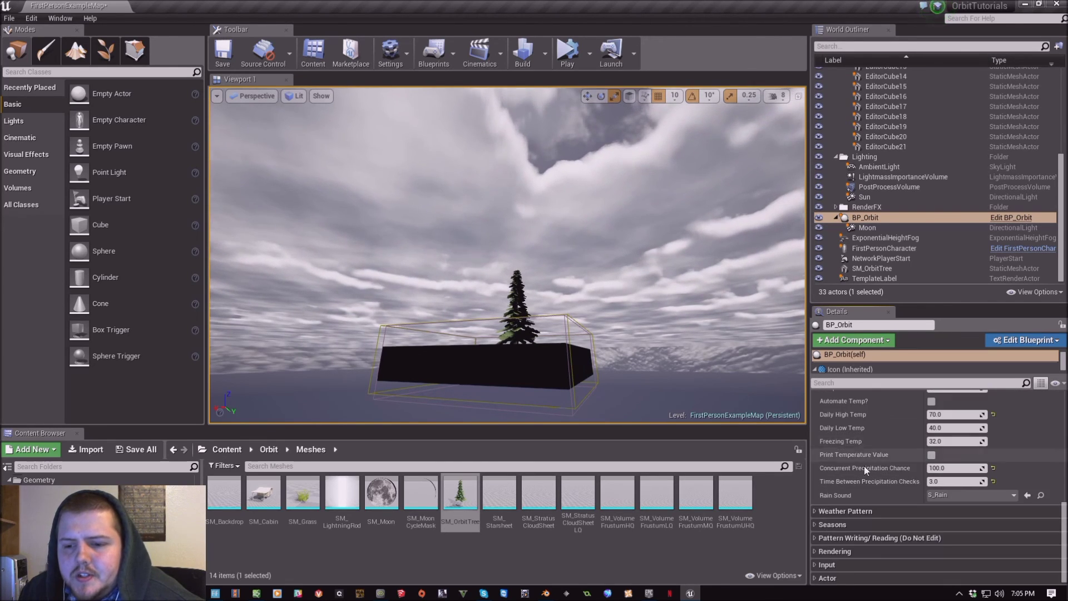
# Collapse BP_Orbit's Weather category, leaving every Details category folded.
pyautogui.click(873, 482)
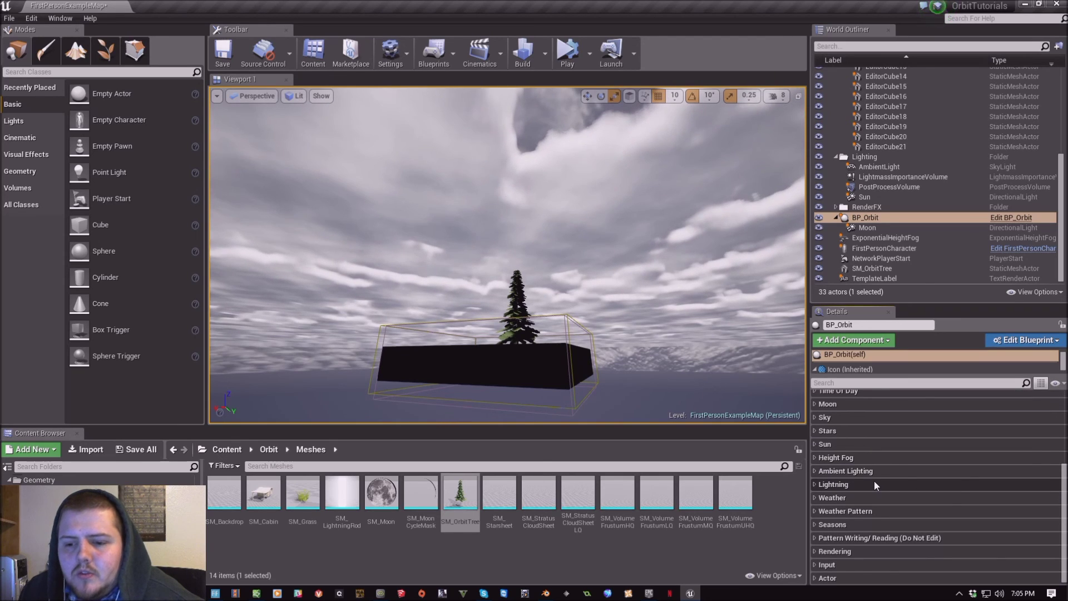